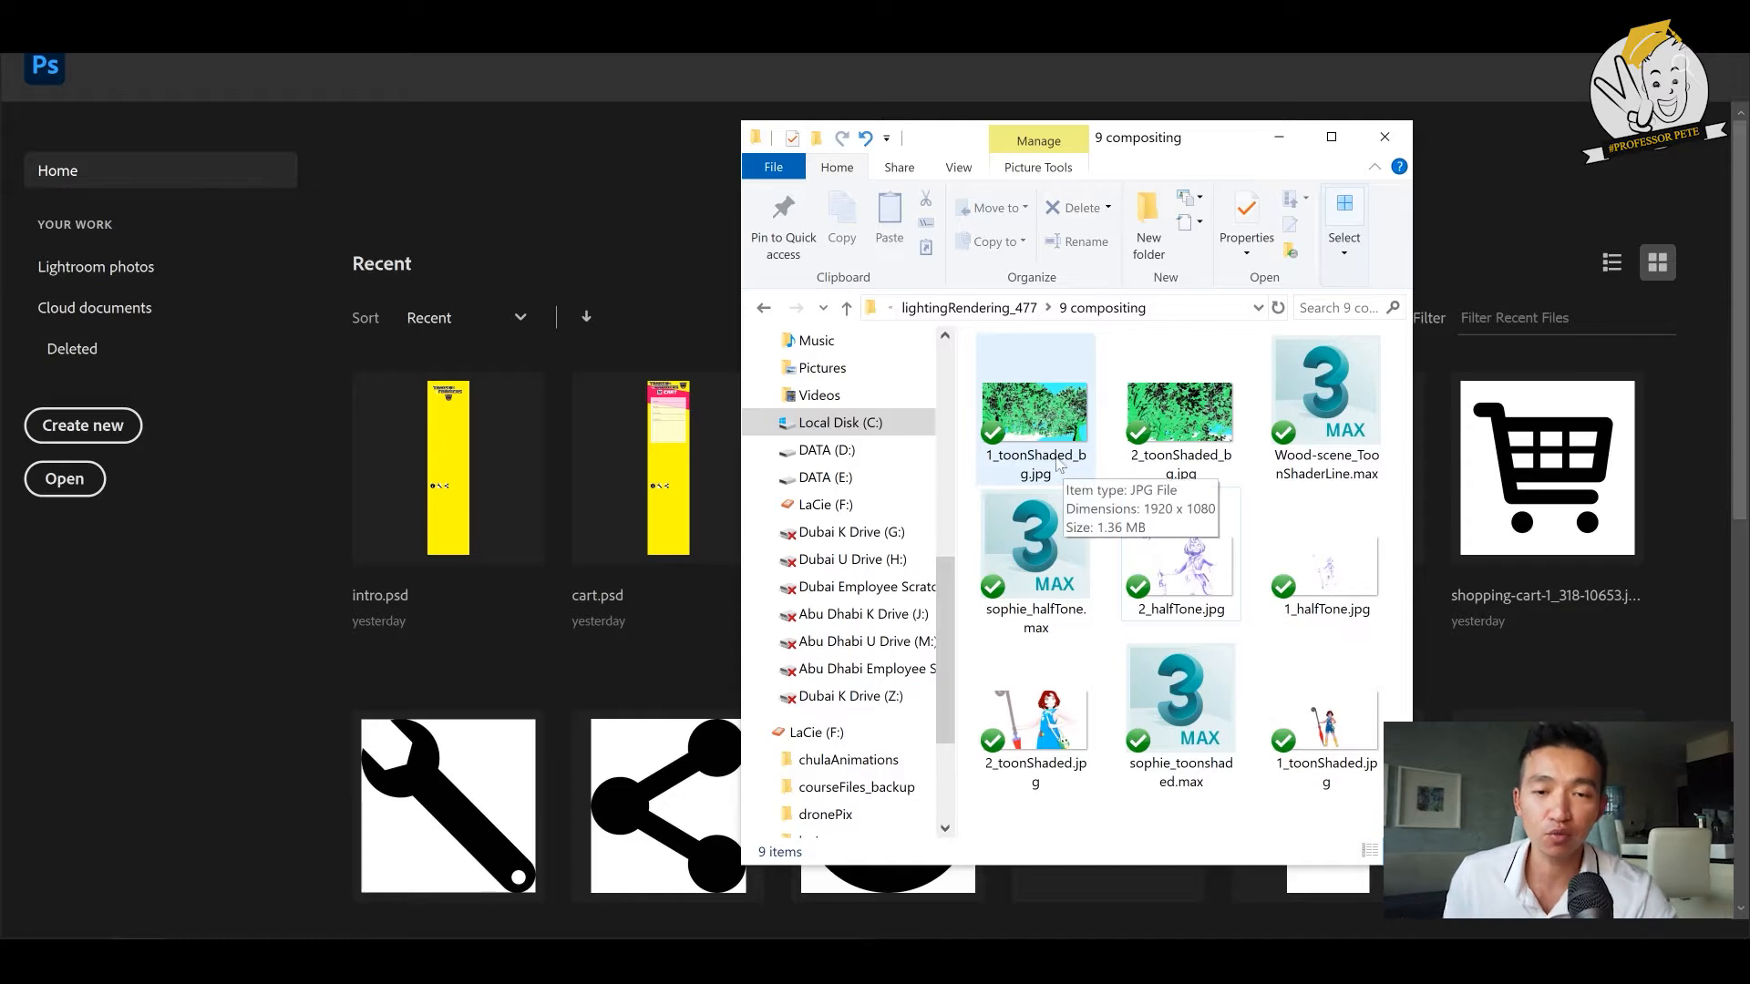
# - Open 2_toonShaded.jpg, 2_halfTone.jpg and 2_toonShaded_bg.jpg from the 9 compositing folder together in Photoshop
pyautogui.click(1154, 406)
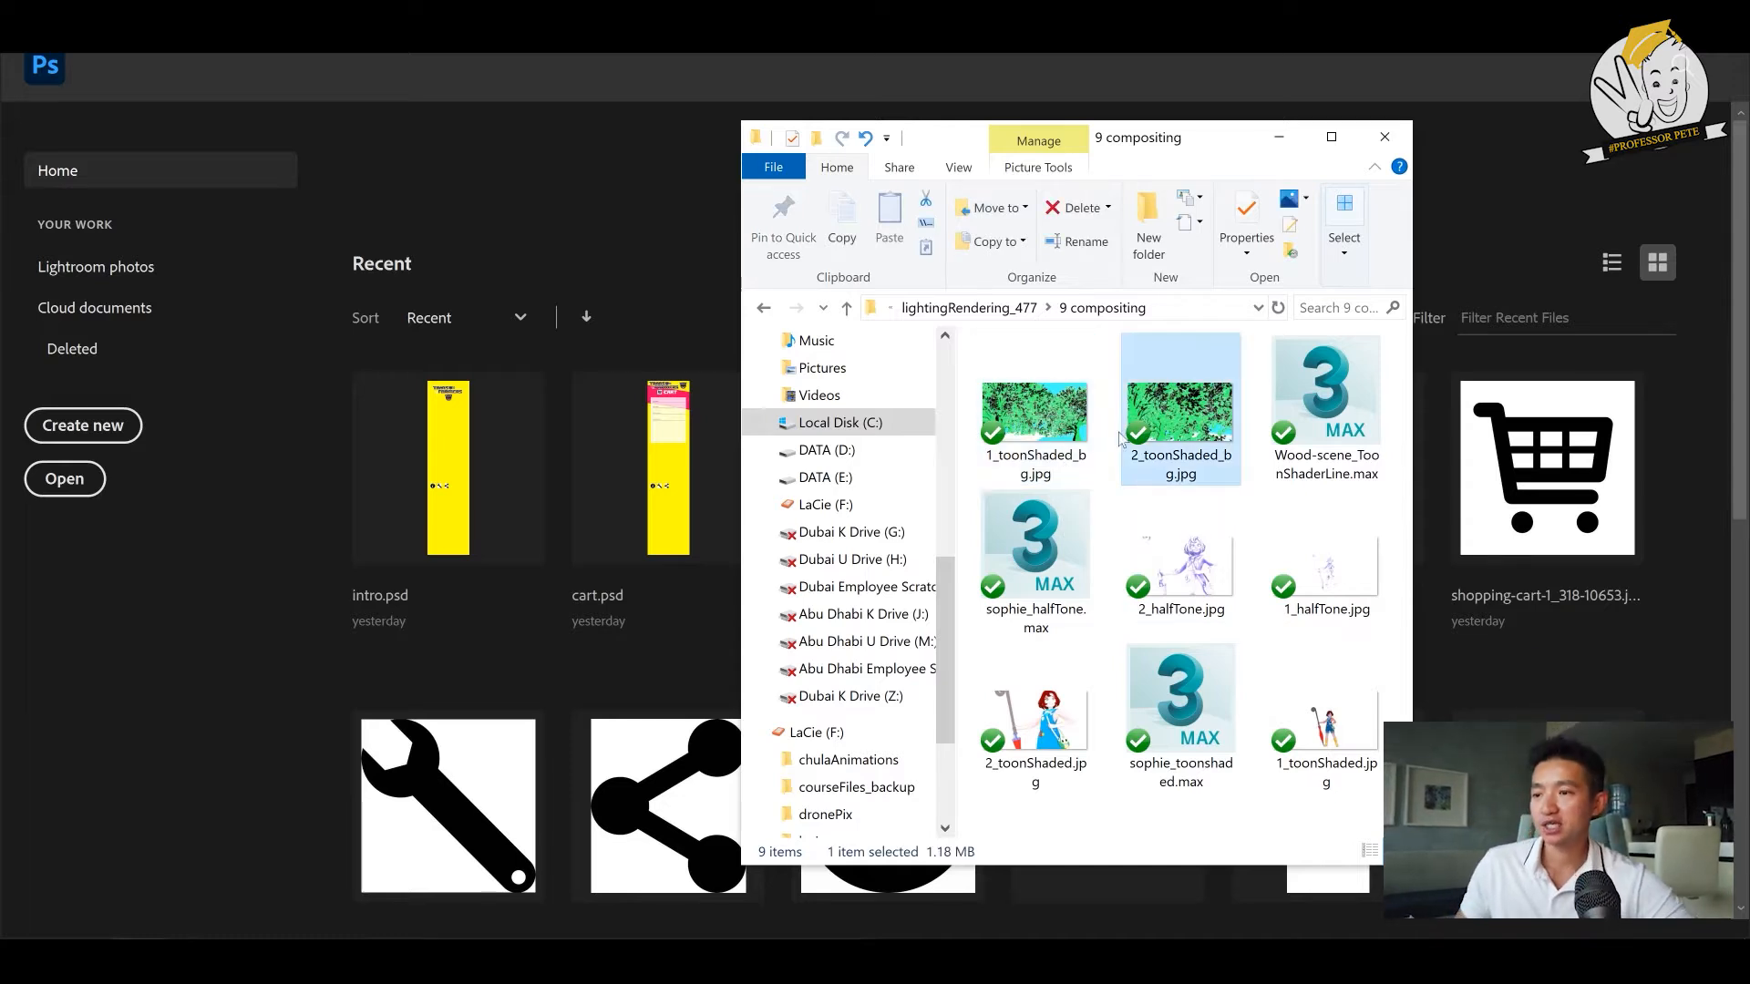
pyautogui.click(1069, 701)
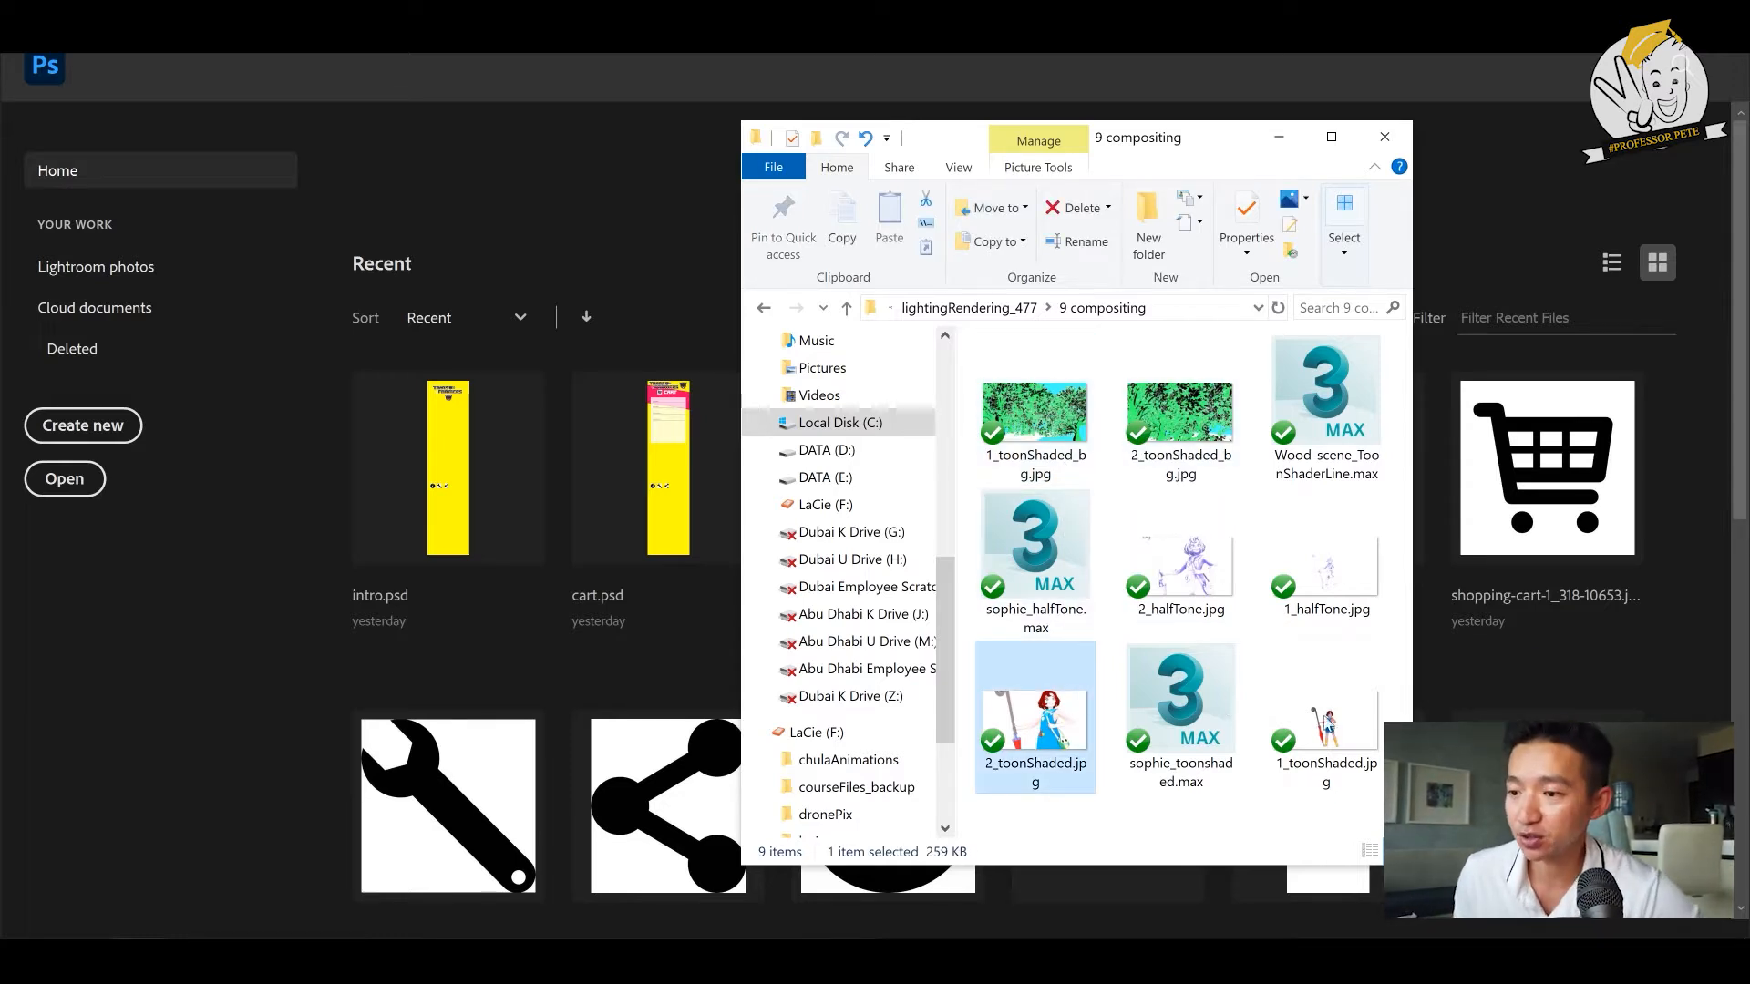
pyautogui.click(1333, 725)
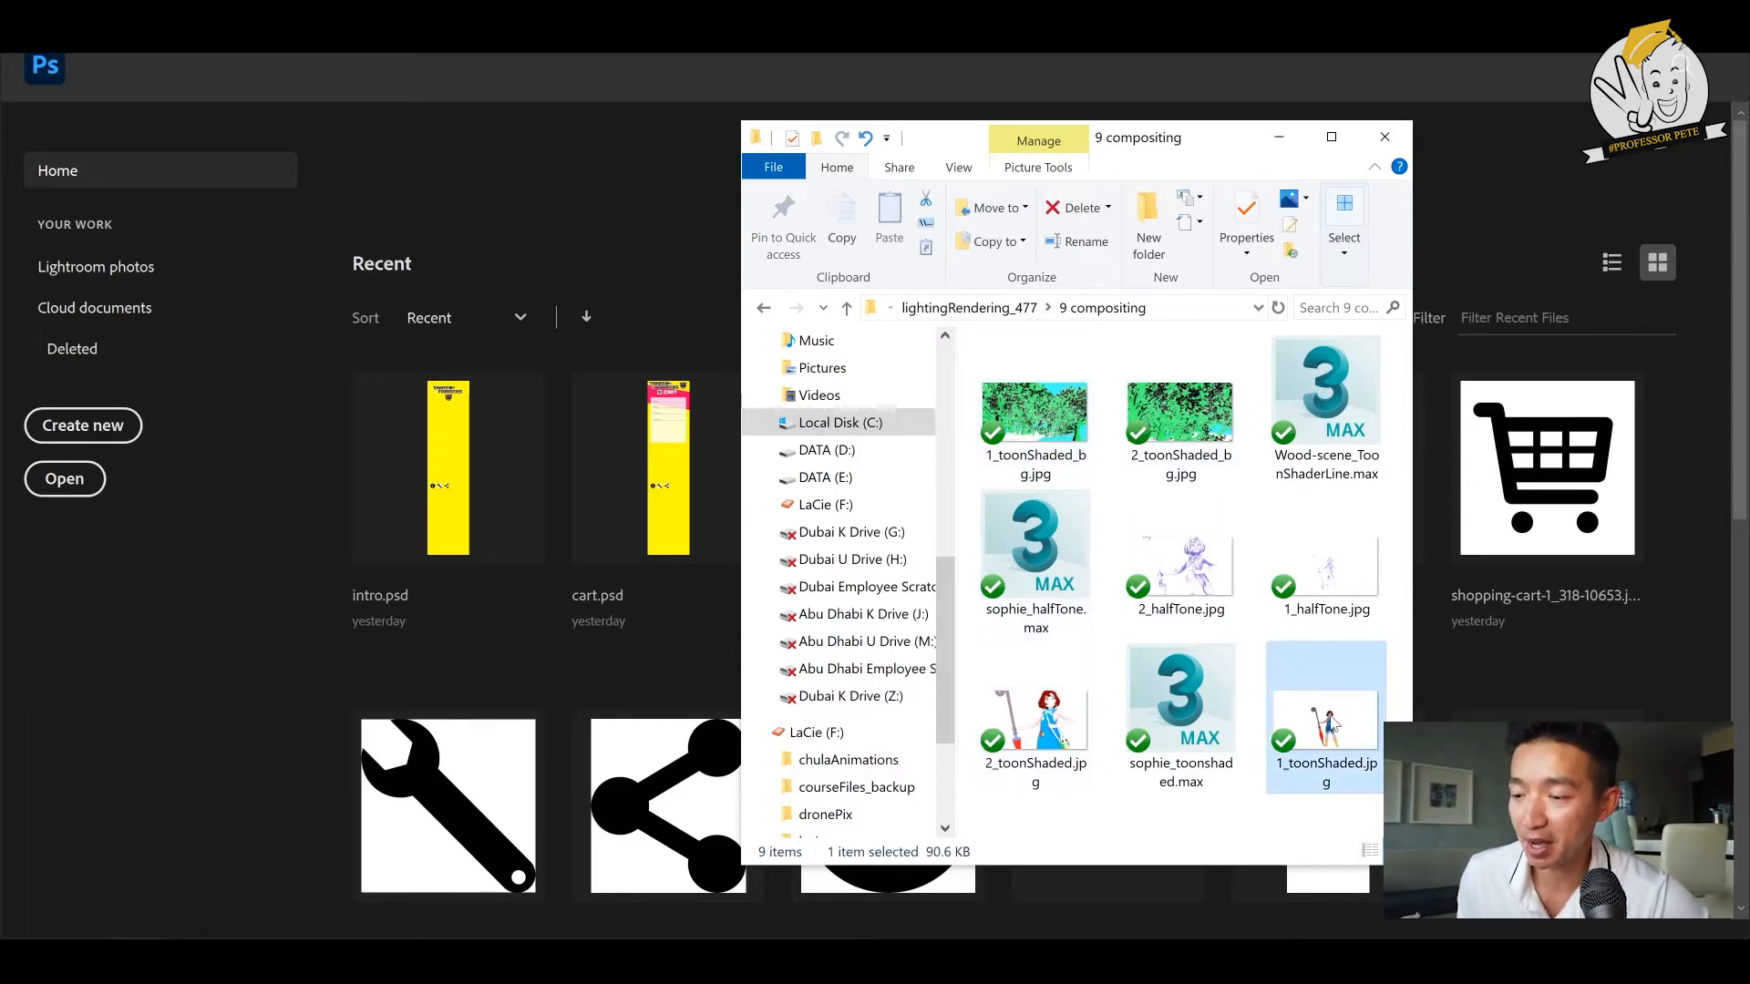
pyautogui.click(1190, 551)
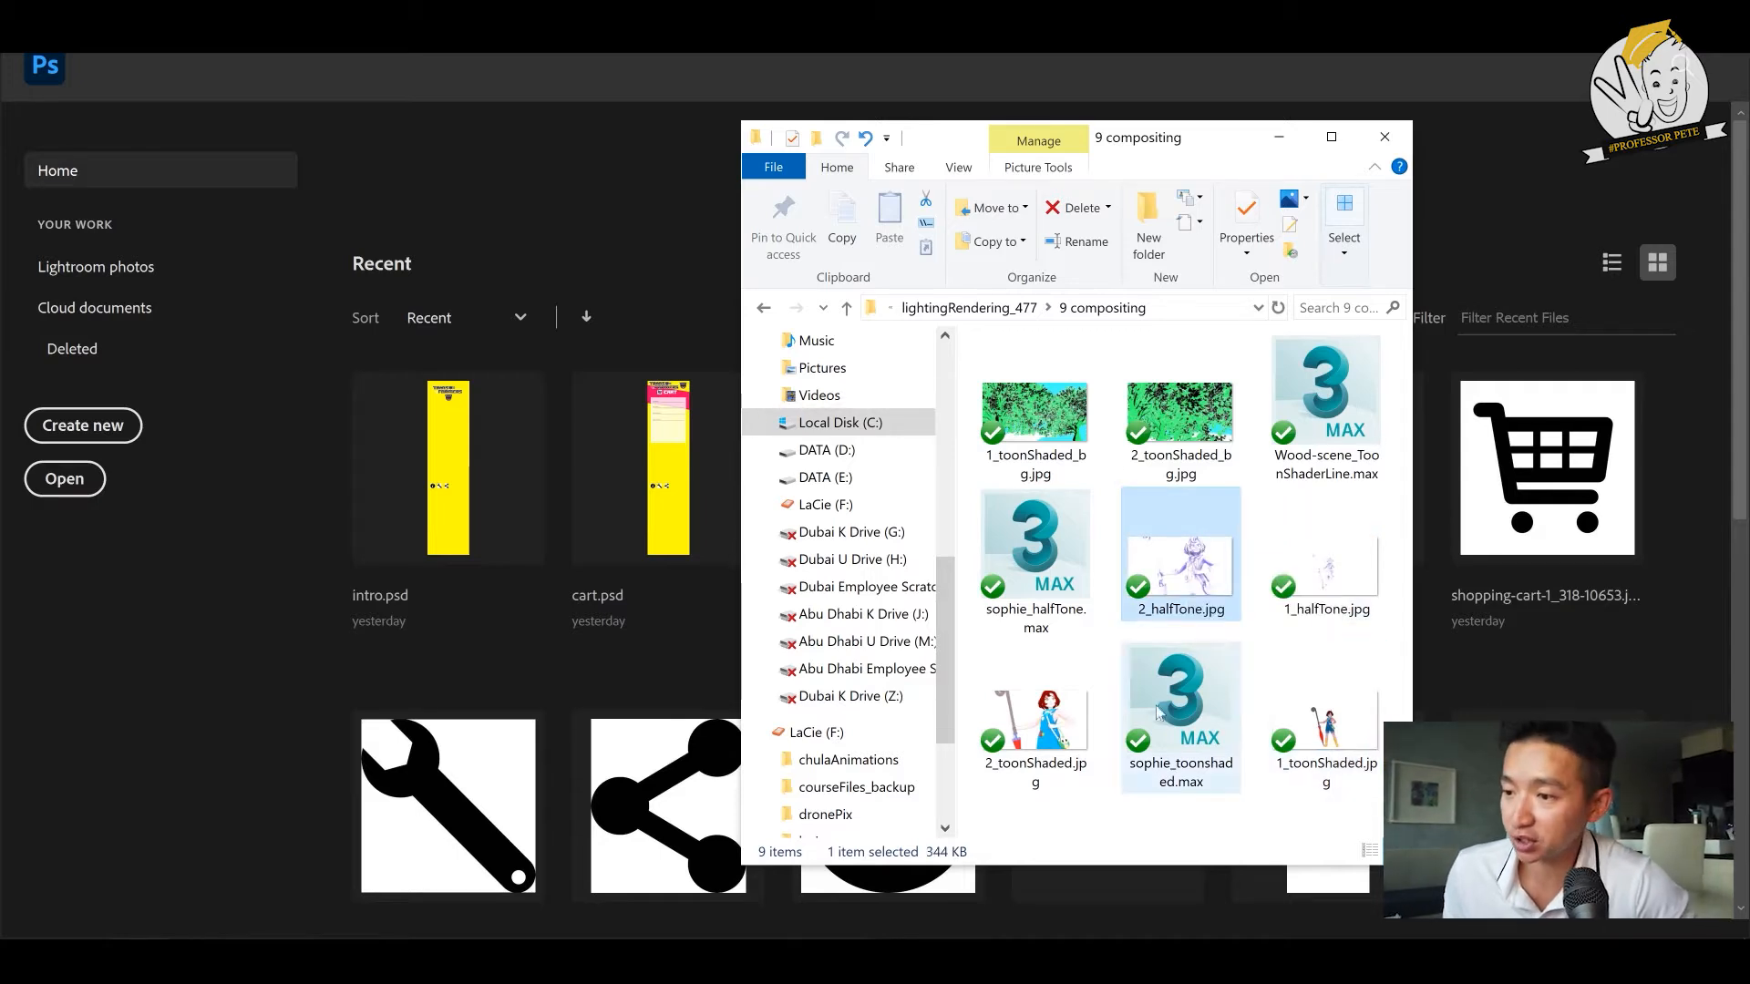
pyautogui.click(1092, 725)
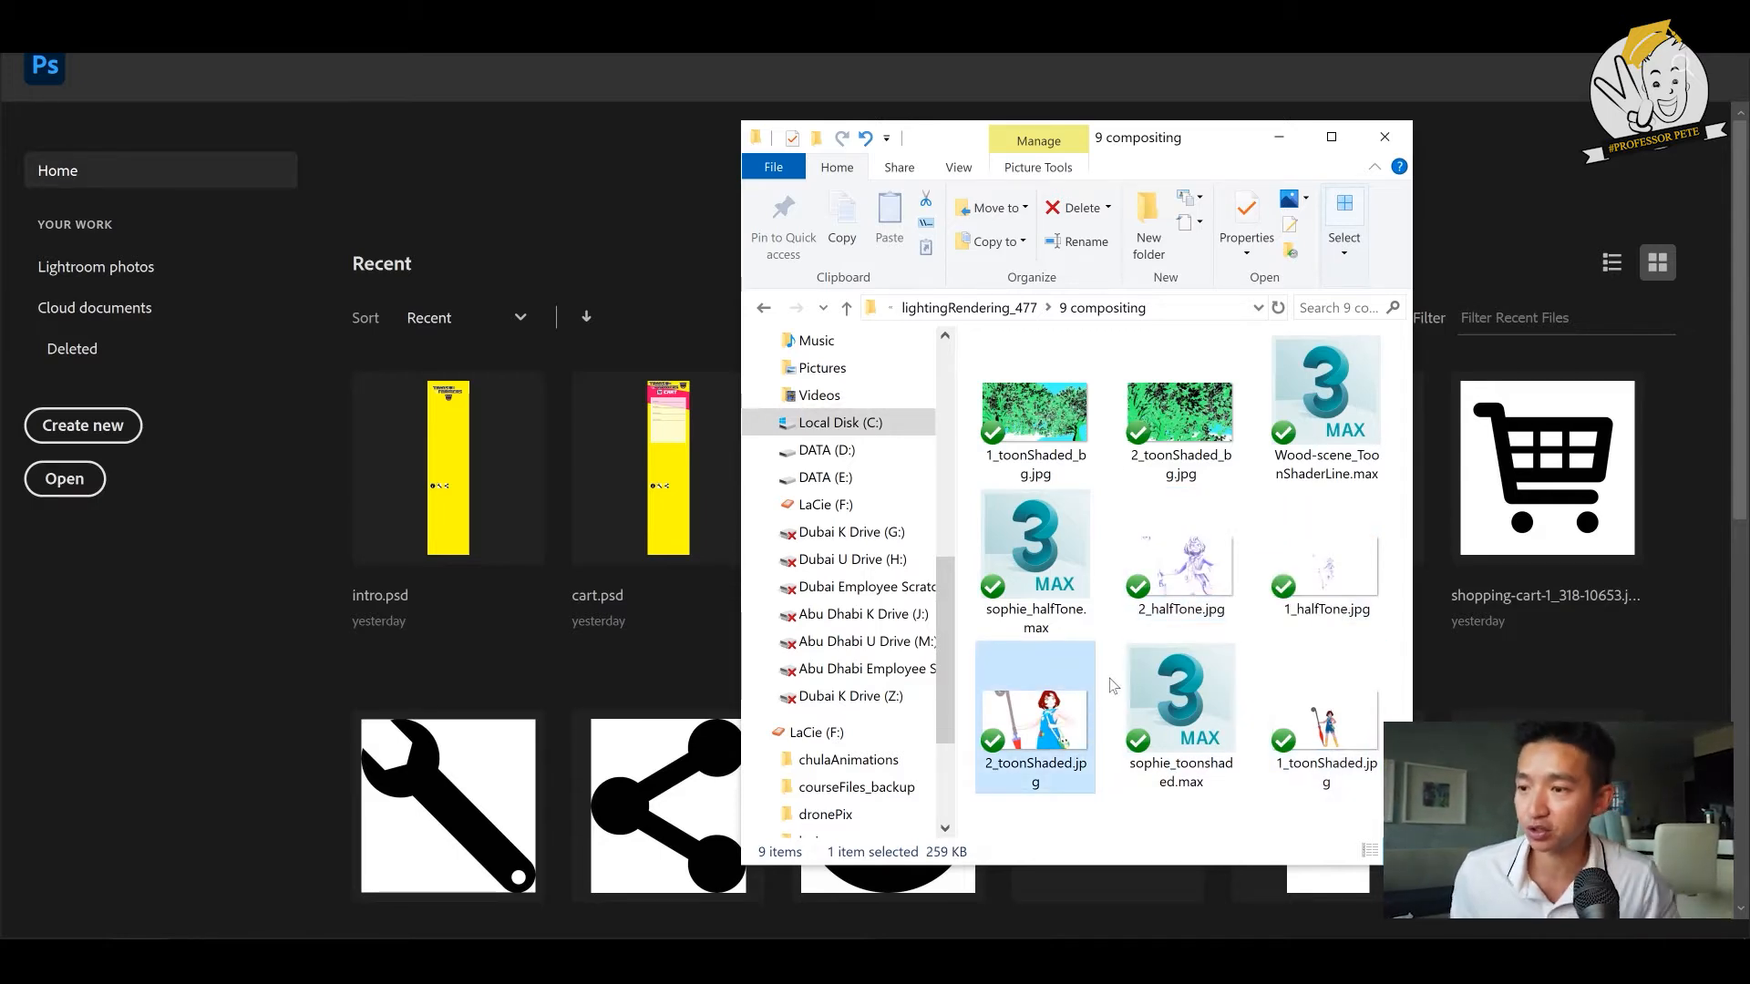
pyautogui.keyDown('ctrl'); pyautogui.click(1185, 568); pyautogui.keyUp('ctrl')
pyautogui.keyDown('ctrl'); pyautogui.click(1192, 419); pyautogui.keyUp('ctrl')
pyautogui.moveTo(1098, 368); pyautogui.dragTo(523, 222)
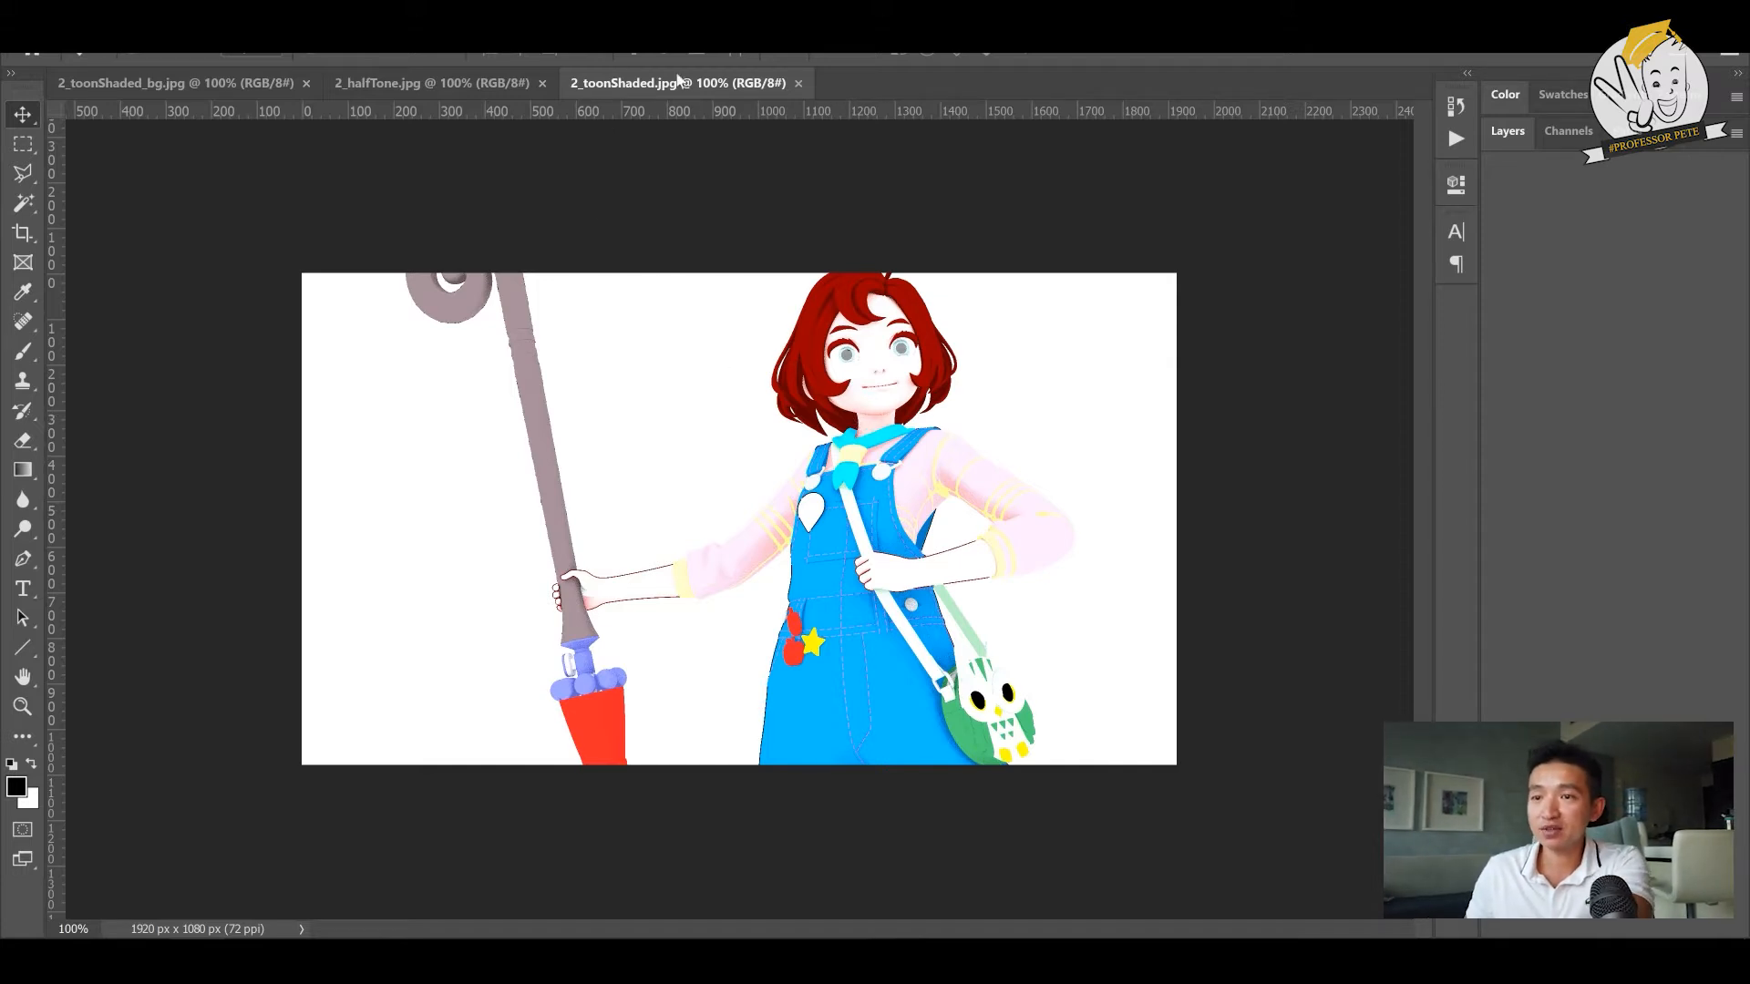
# - Copy the 2_halfTone.jpg image into the 2_toonShaded.jpg document as a layer exactly covering the character, and show the layer list
pyautogui.click(478, 84)
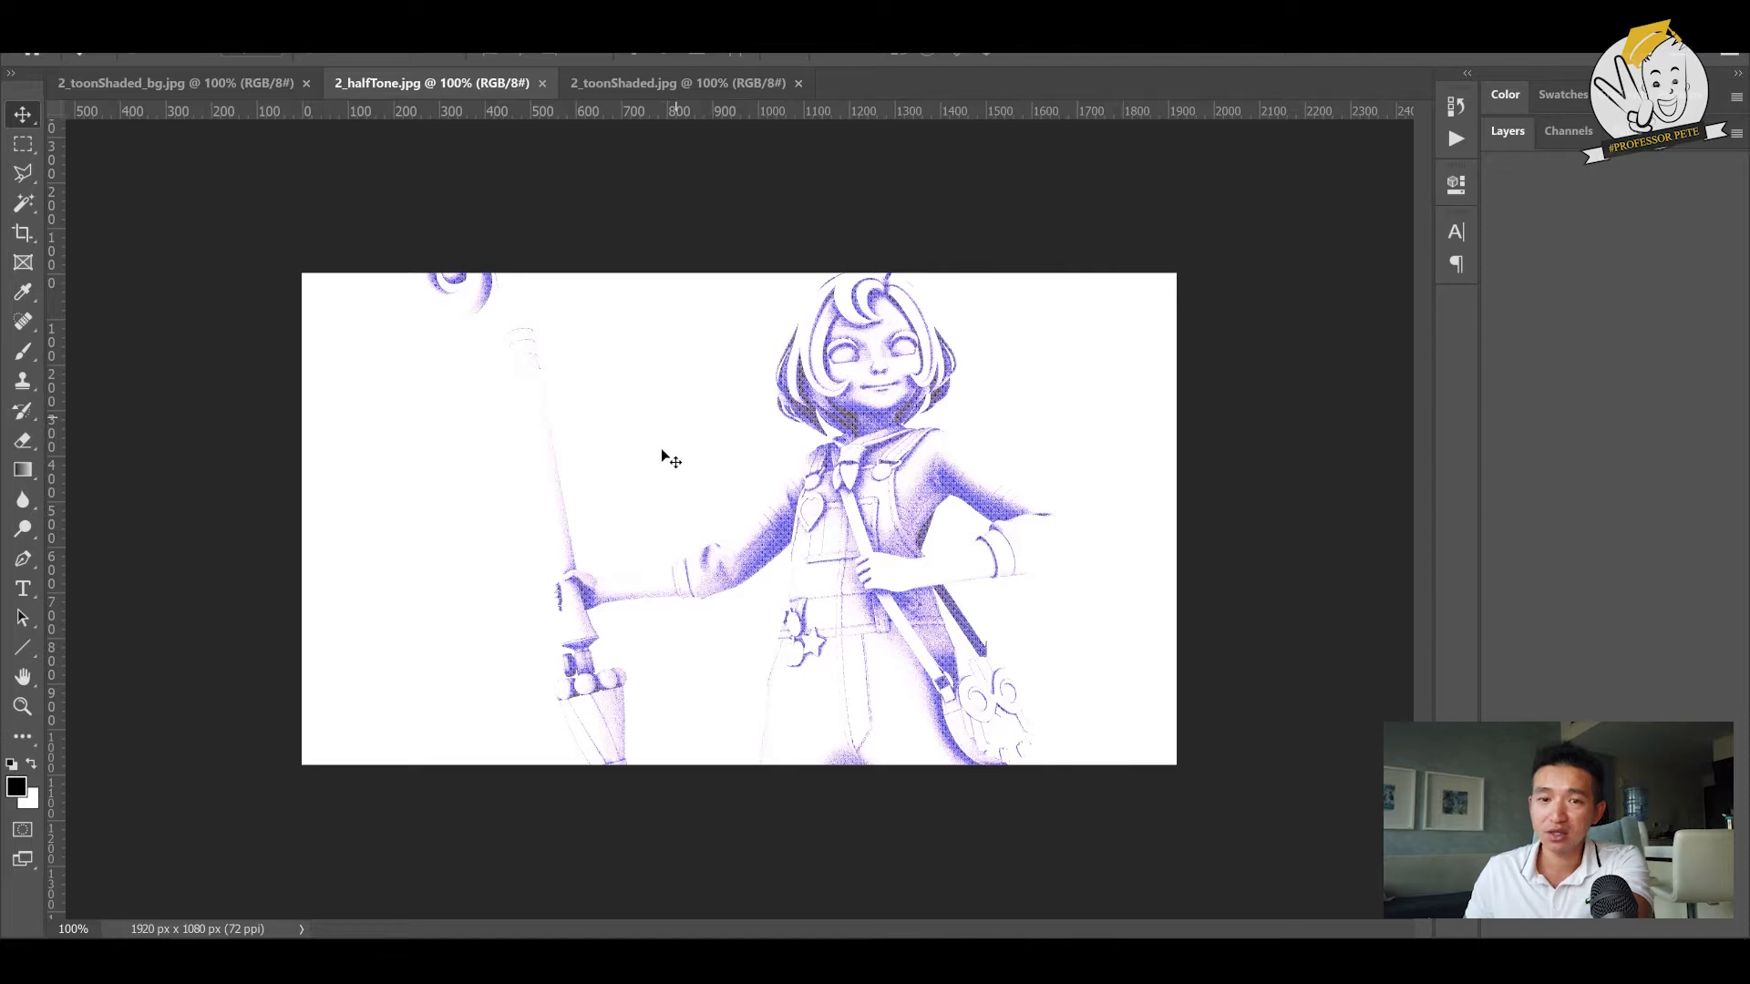
pyautogui.click(679, 84)
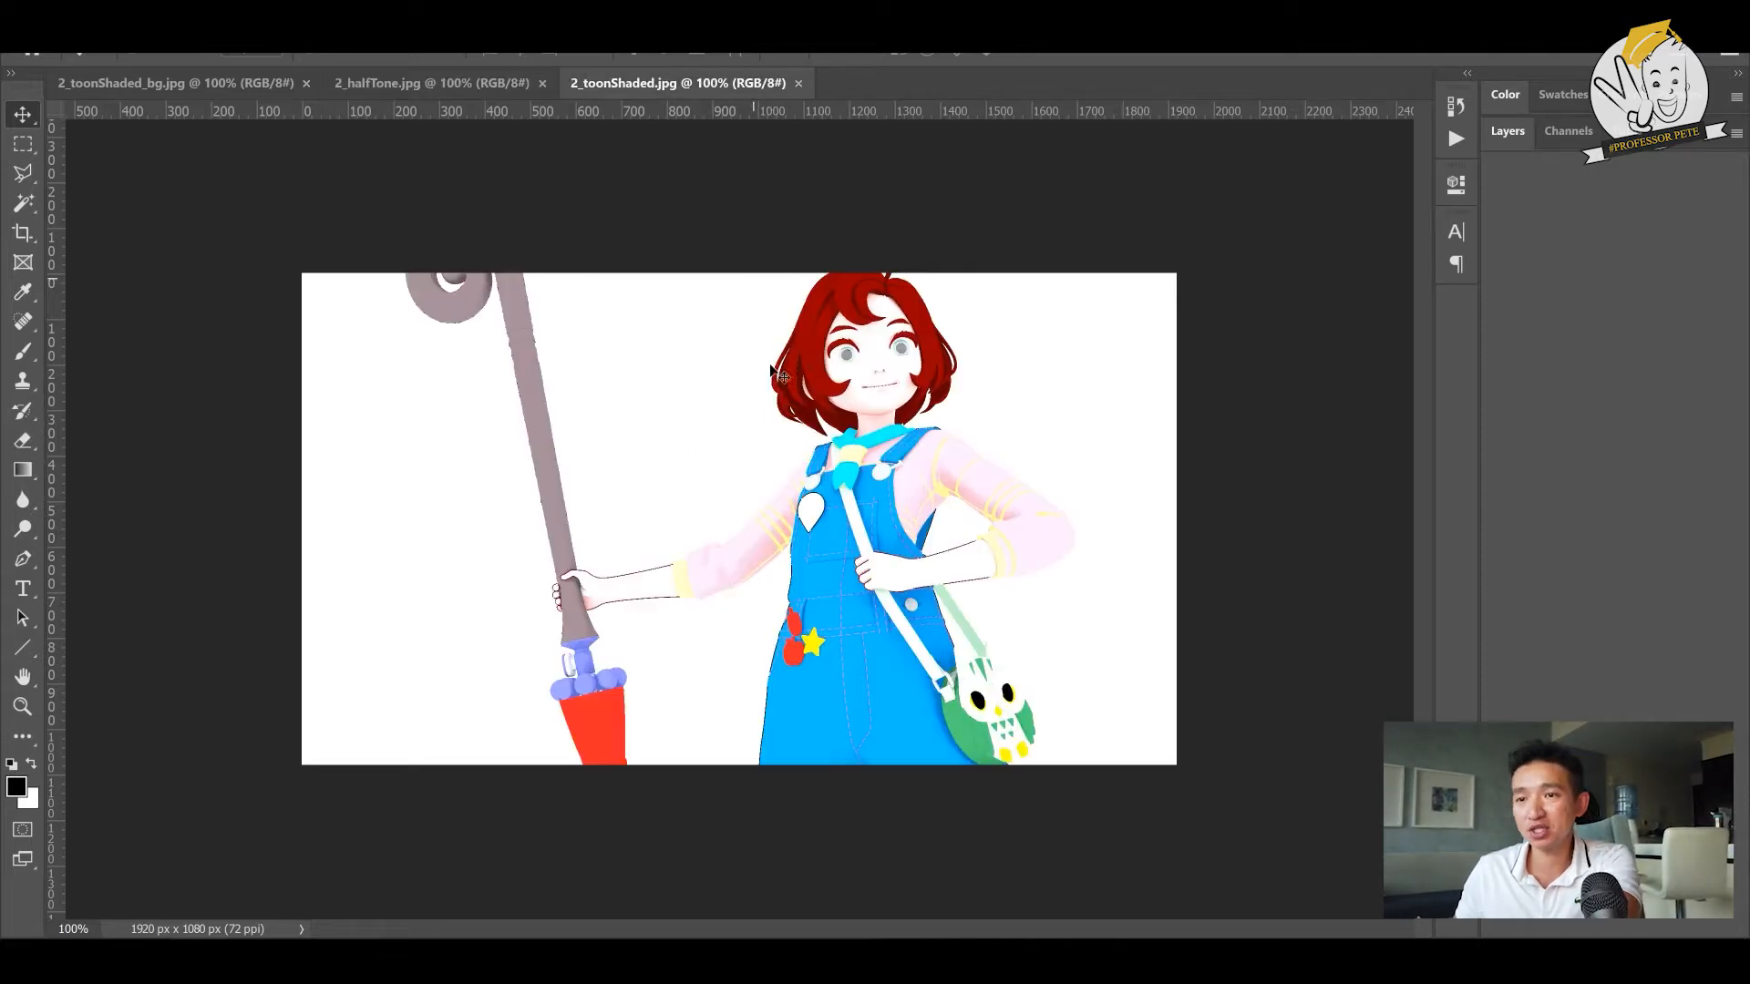
pyautogui.click(459, 84)
pyautogui.moveTo(707, 85); pyautogui.dragTo(880, 445)
pyautogui.hotkey('shift', 'Tab')
pyautogui.press('Tab')
pyautogui.press('Tab')
pyautogui.click(1509, 133)
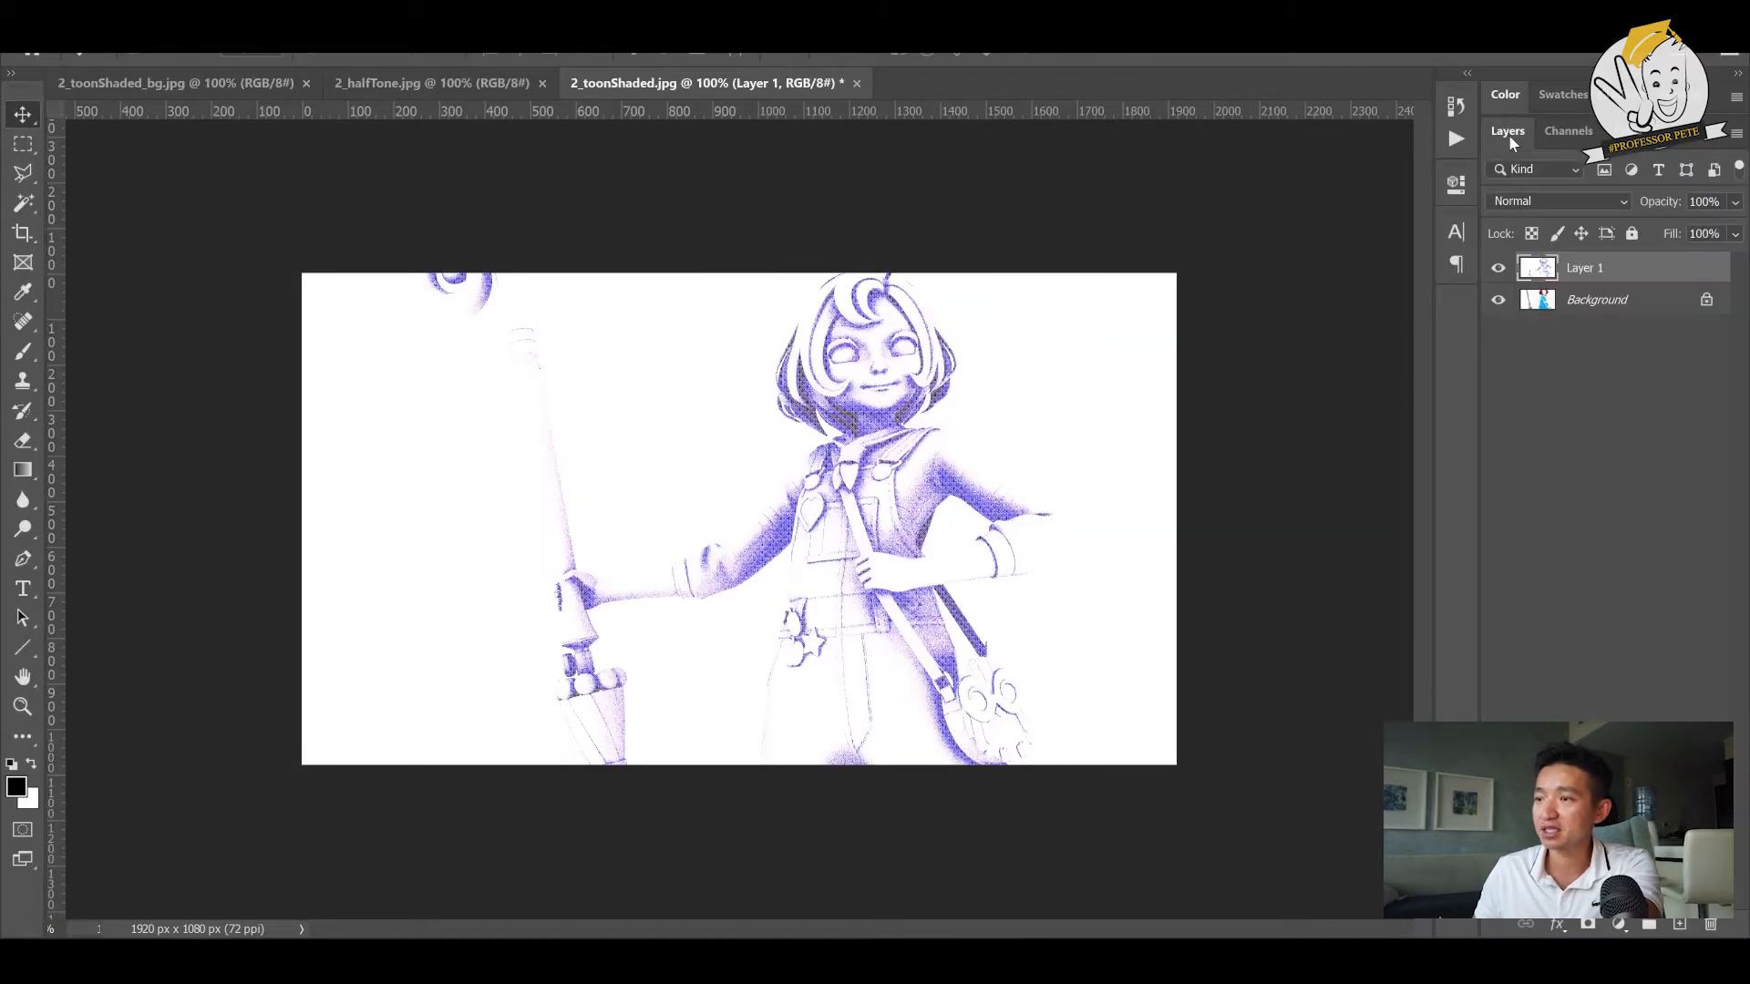
# - Set the halftone layer's blend mode to Multiply, try a lower opacity and leave it at 100%
pyautogui.click(1599, 199)
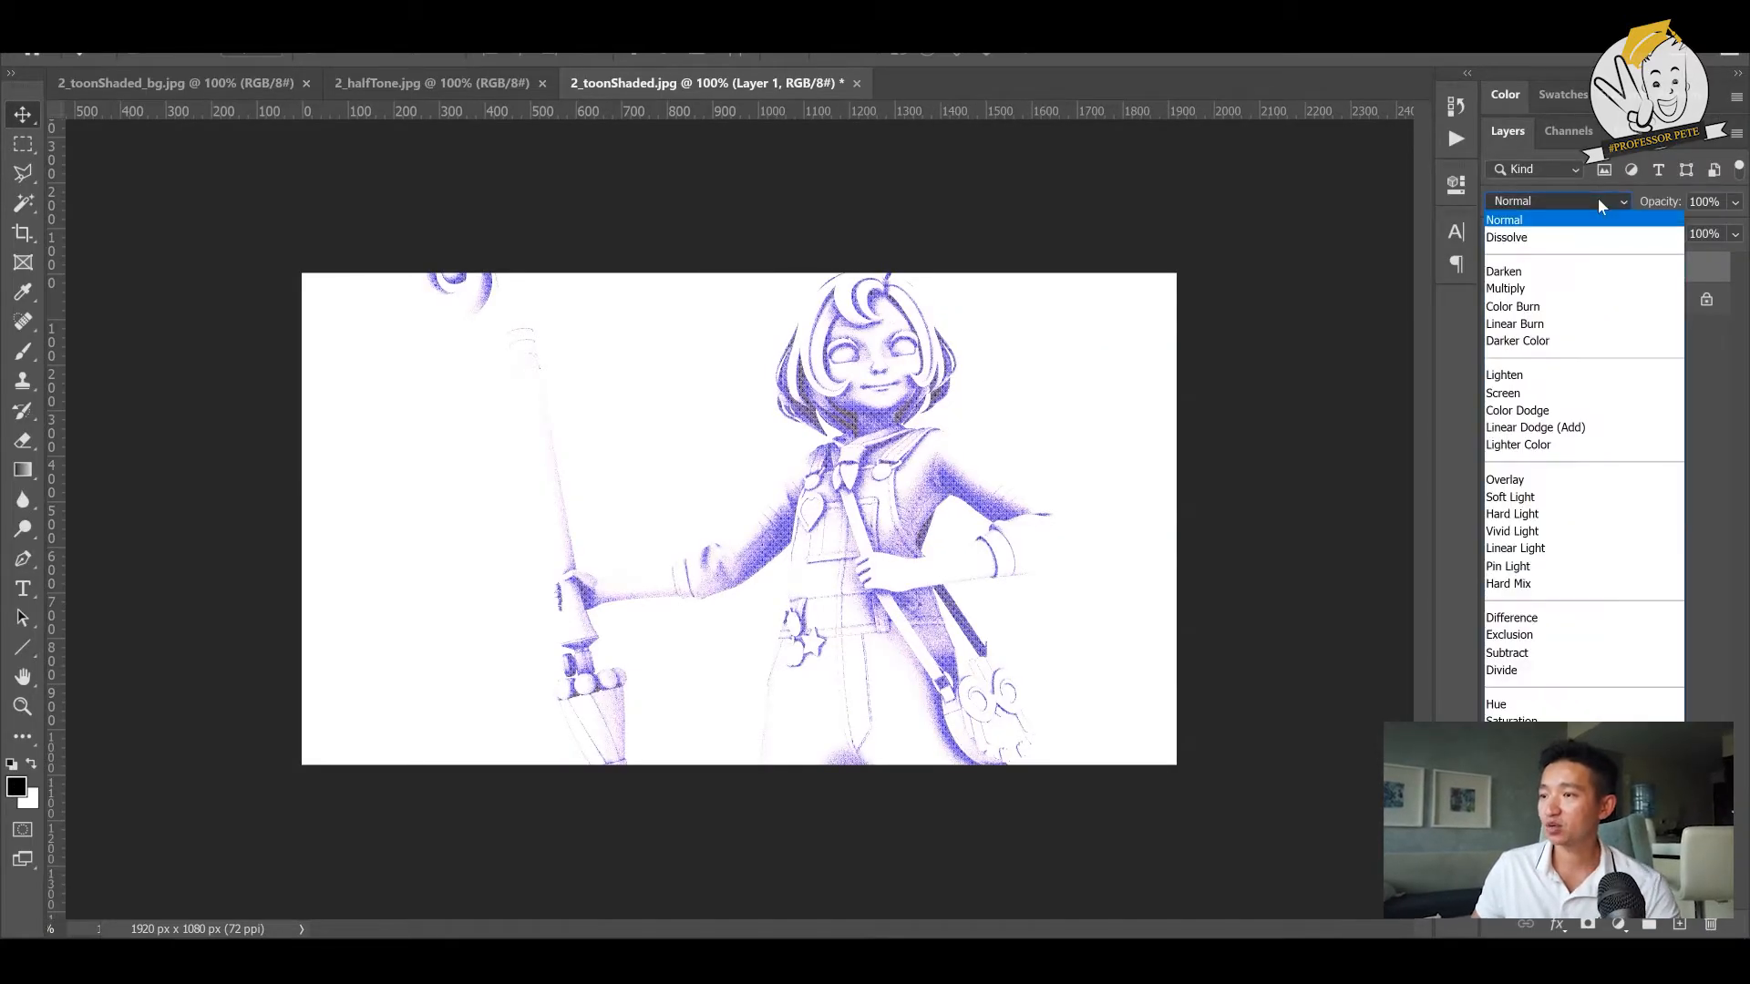
pyautogui.click(1573, 291)
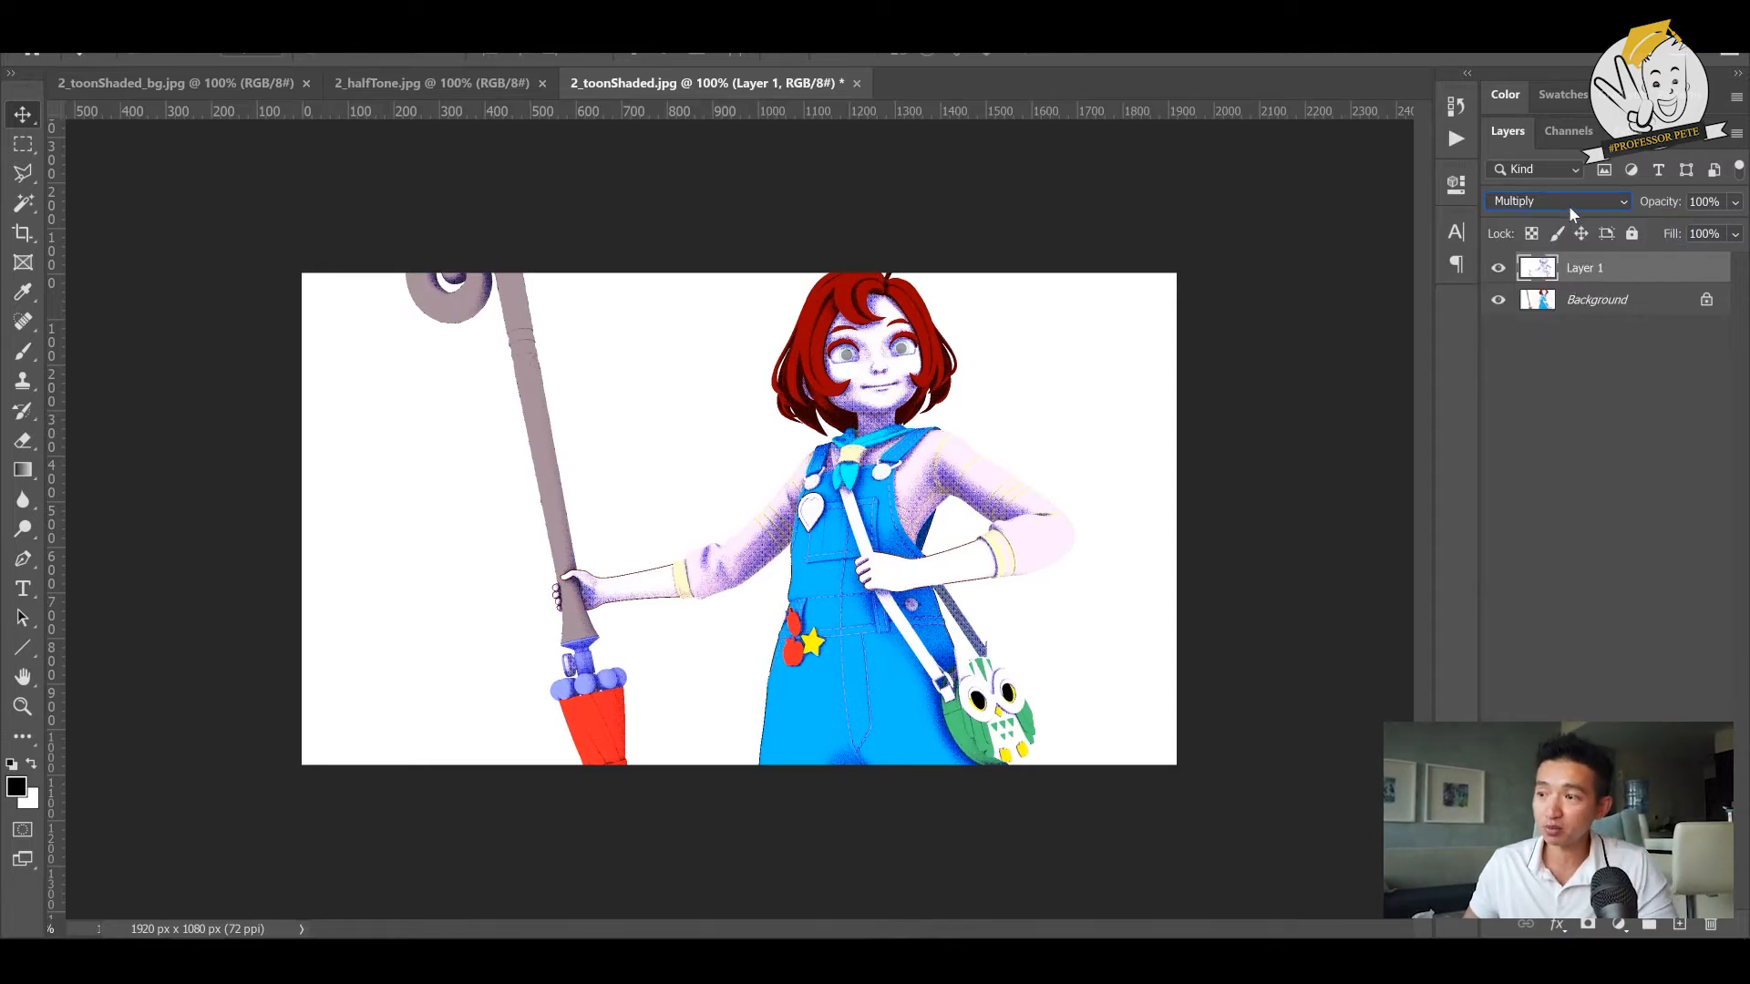
pyautogui.click(1734, 203)
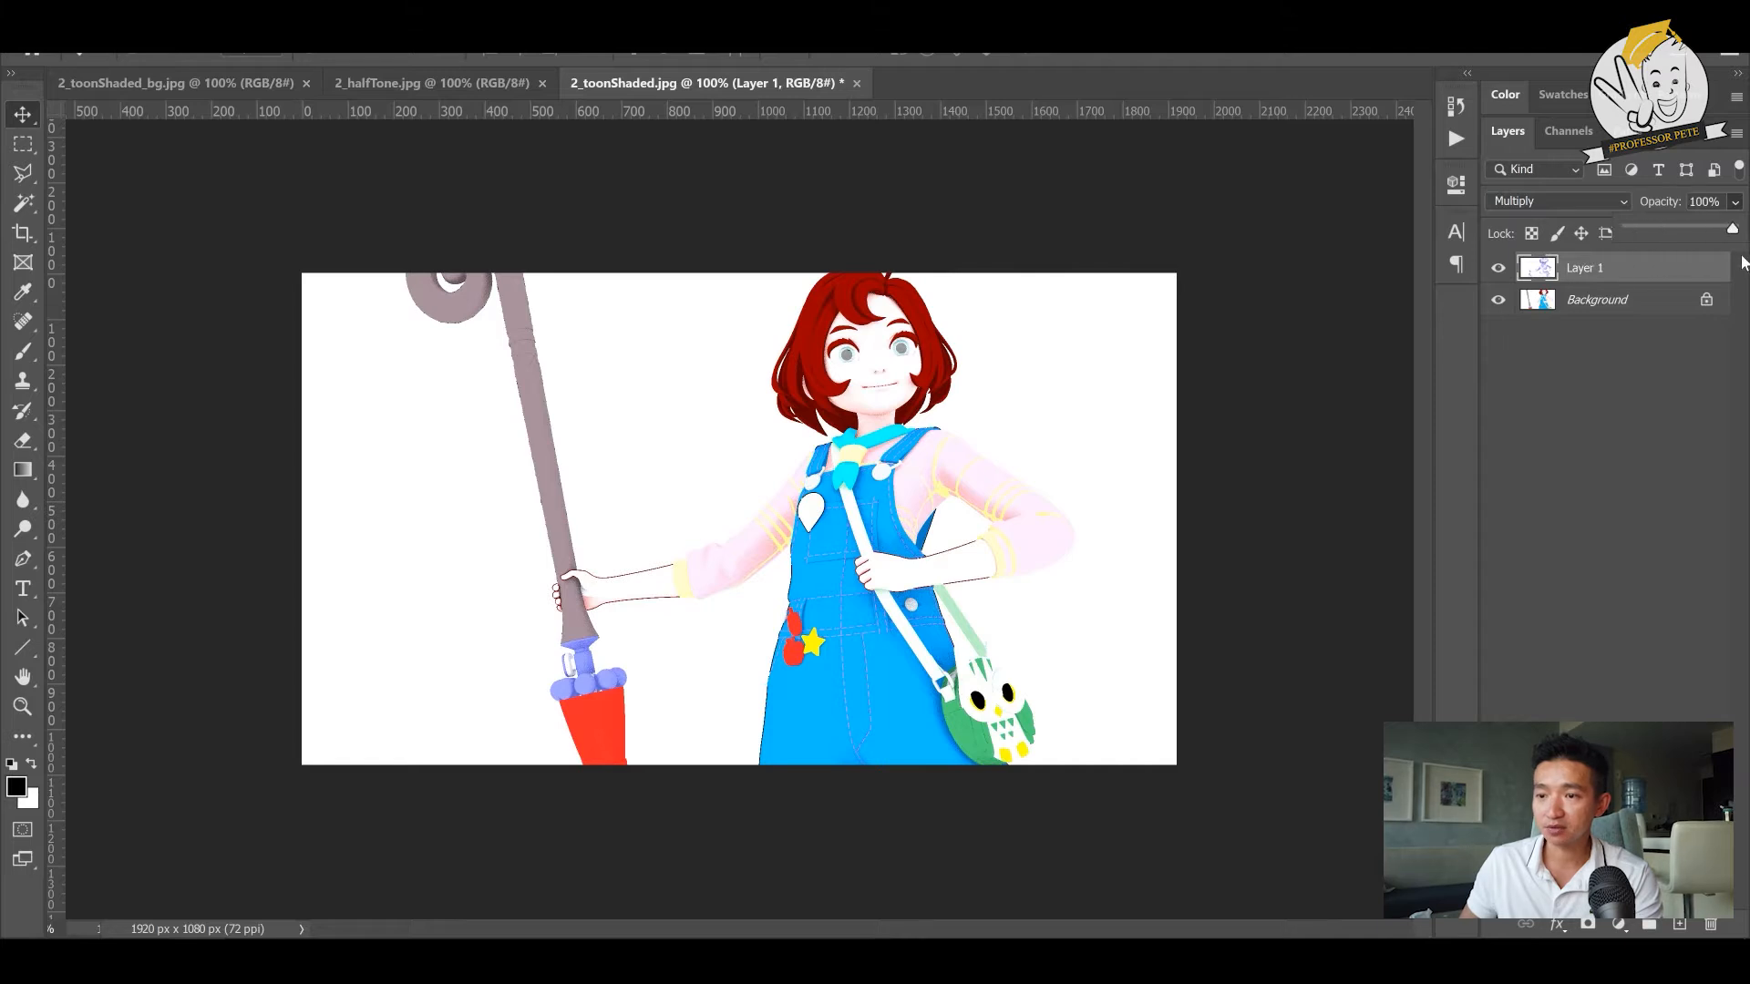
pyautogui.moveTo(1650, 283); pyautogui.dragTo(1554, 278)
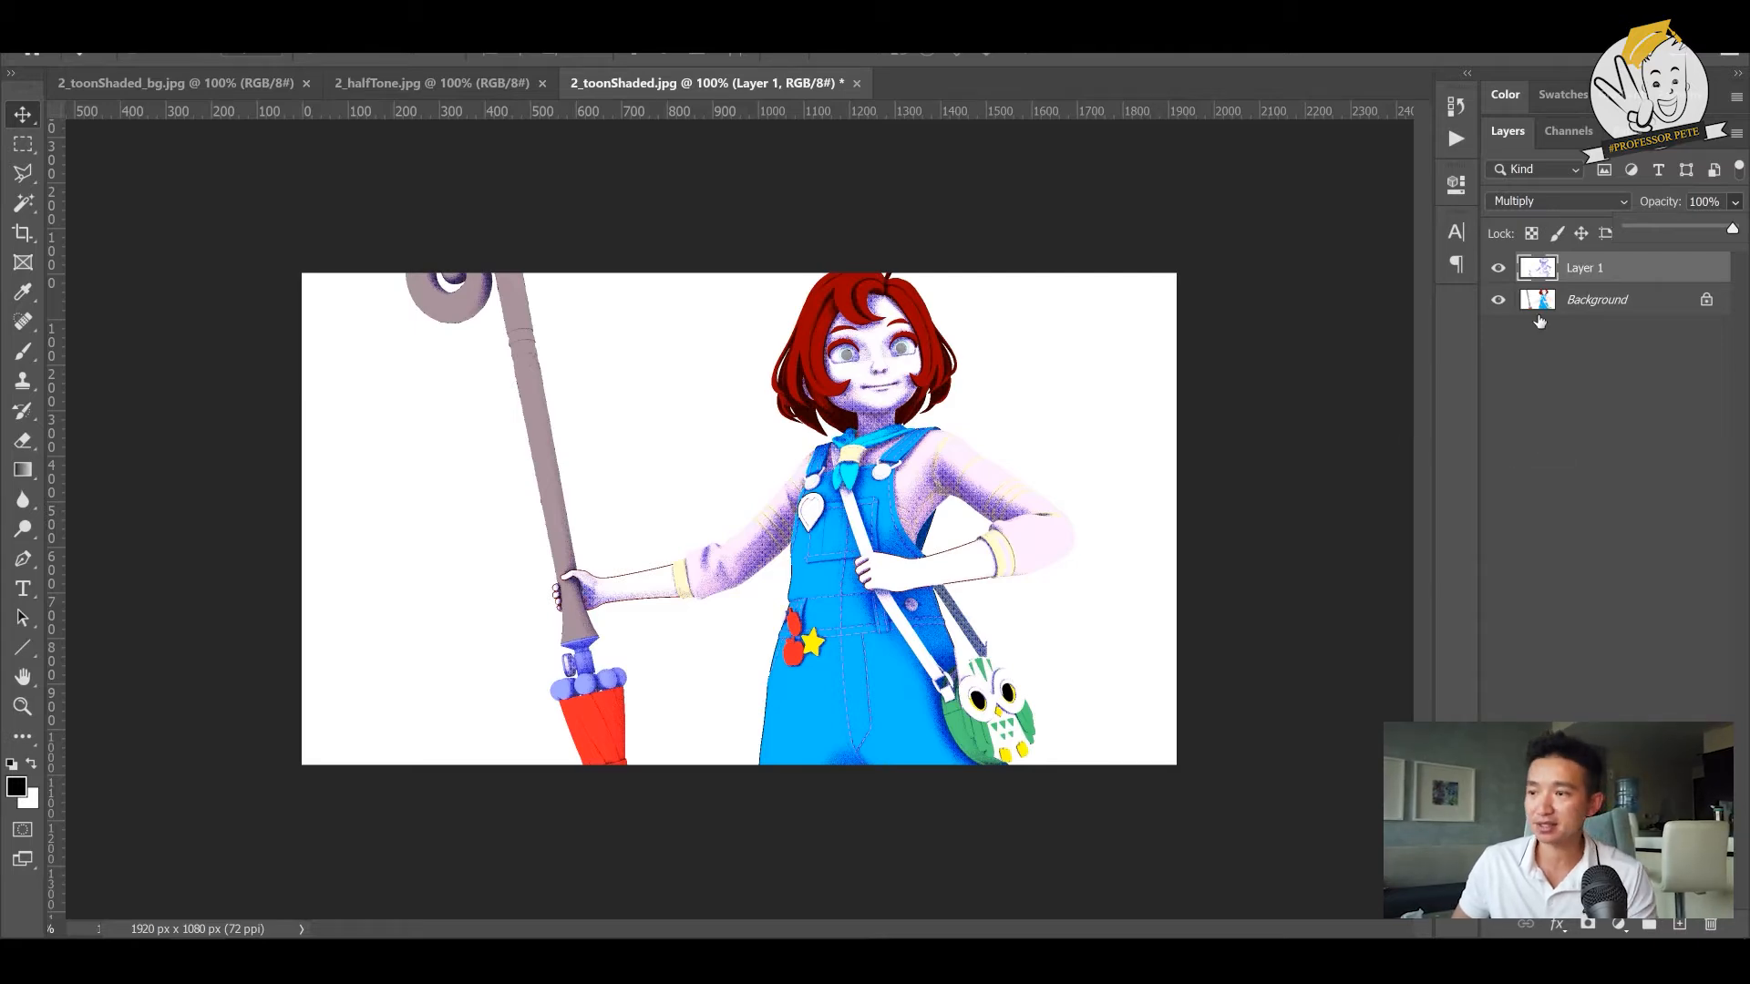
# - Bring the 2_toonShaded_bg.jpg image into the character document as the bottom layer, beneath the unlocked Background layer
pyautogui.click(175, 83)
pyautogui.moveTo(651, 512); pyautogui.dragTo(779, 478)
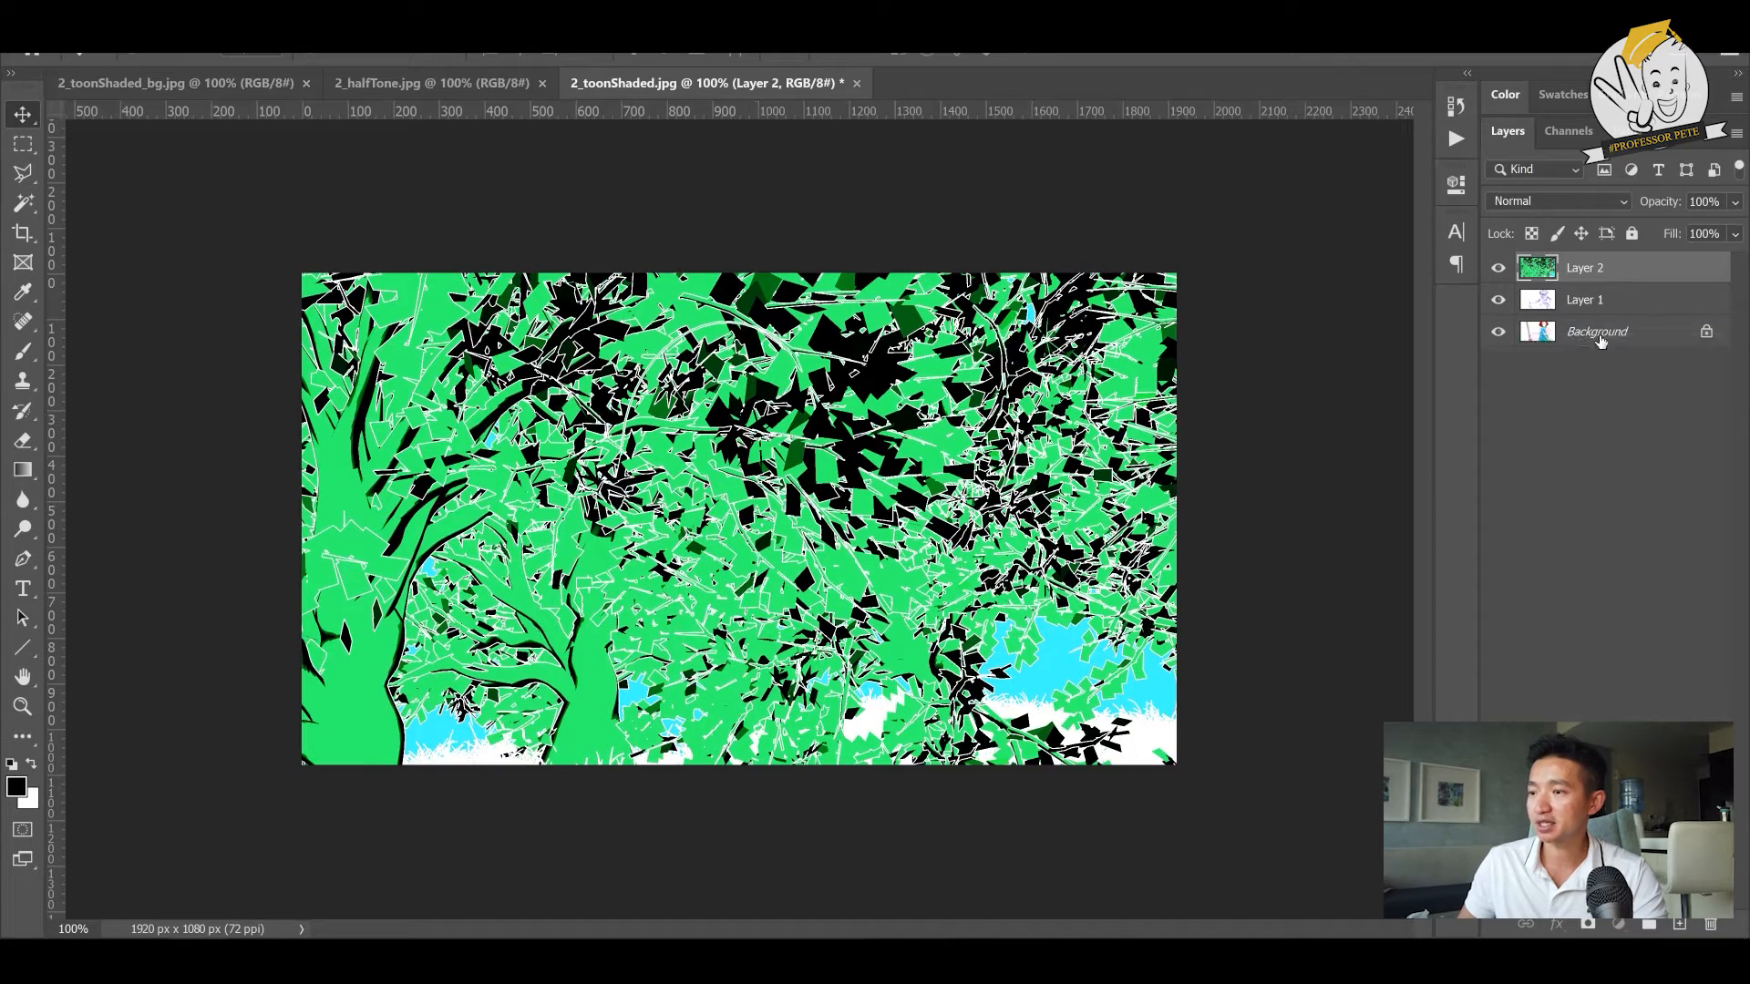
pyautogui.click(1687, 336)
pyautogui.click(1707, 334)
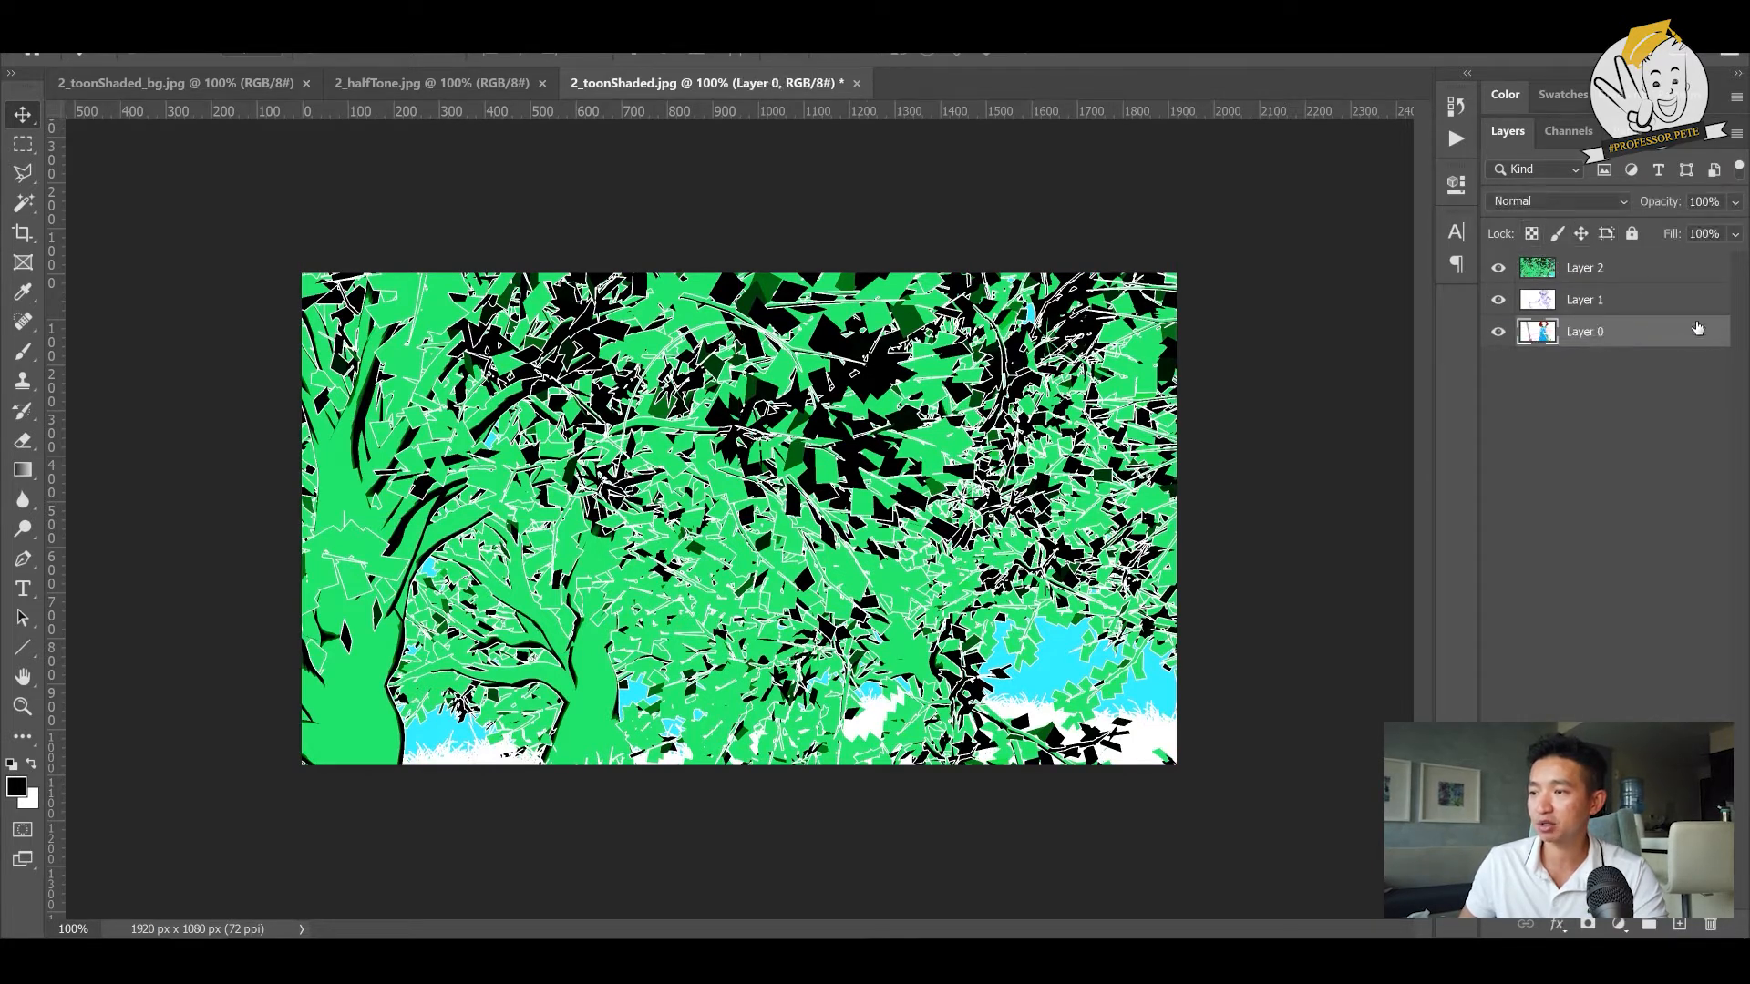
pyautogui.click(1650, 277)
pyautogui.moveTo(1636, 273); pyautogui.dragTo(1627, 354)
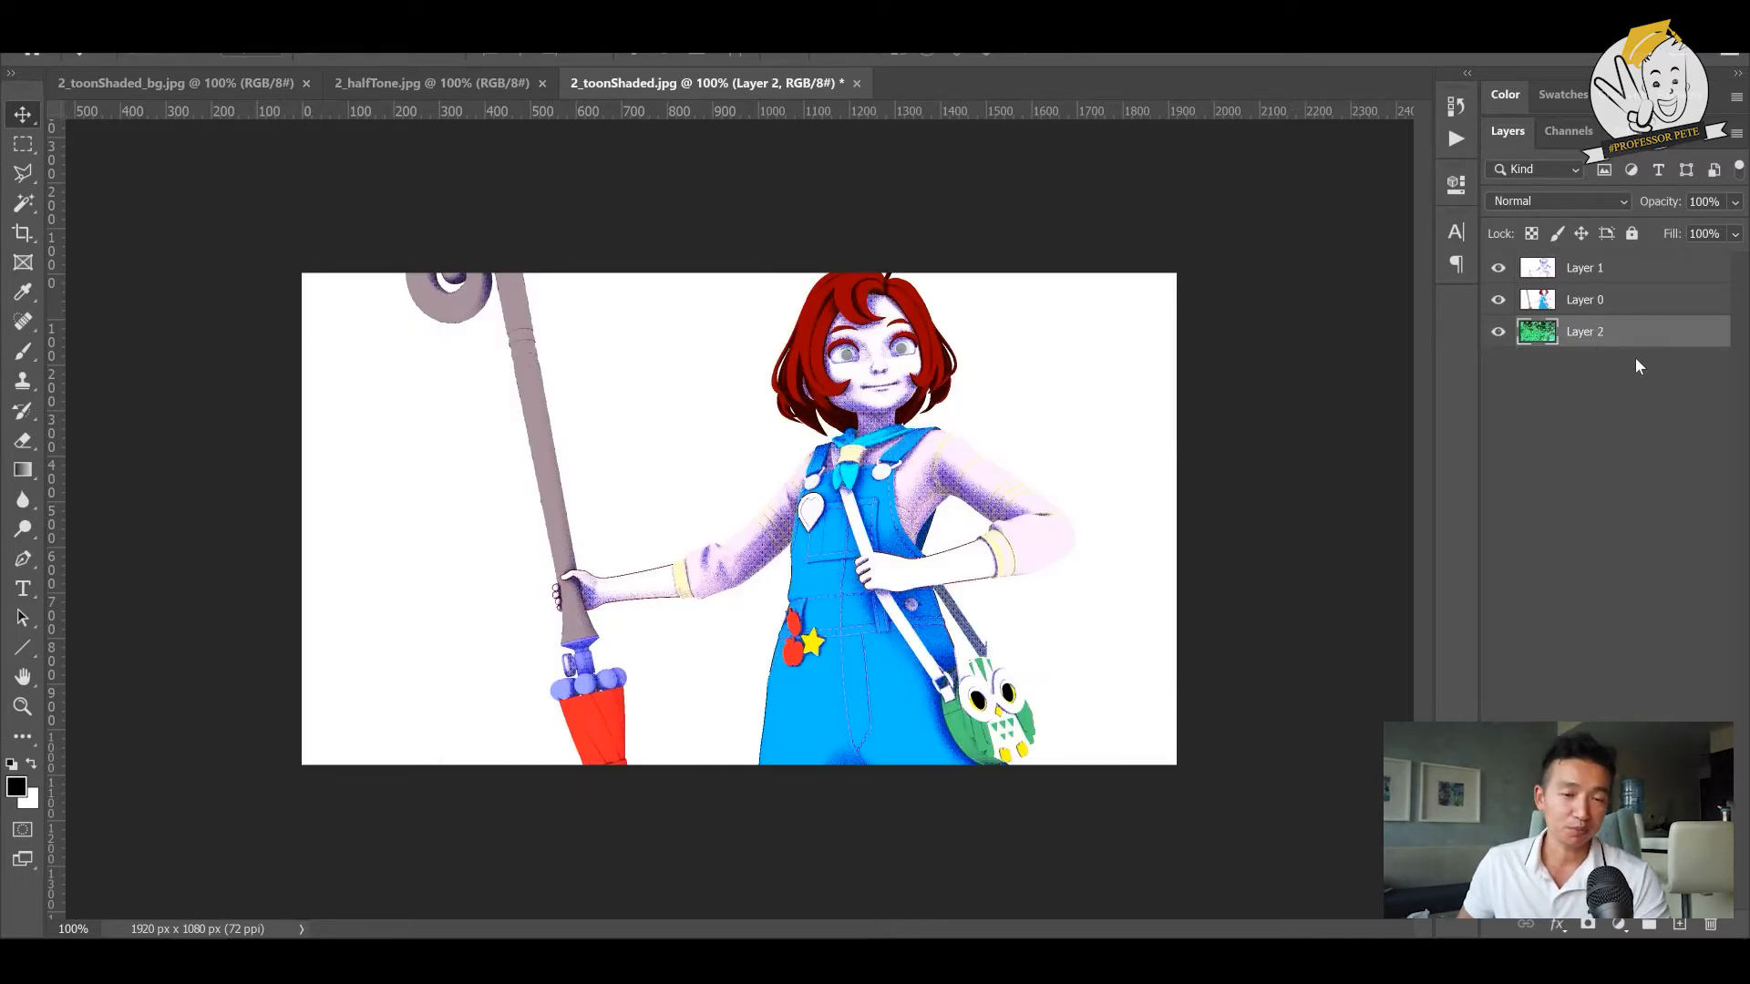
# - Make the toon-shaded character layer active with its blend mode kept at Normal, and hide the halftone layer
pyautogui.click(1611, 300)
pyautogui.click(1617, 202)
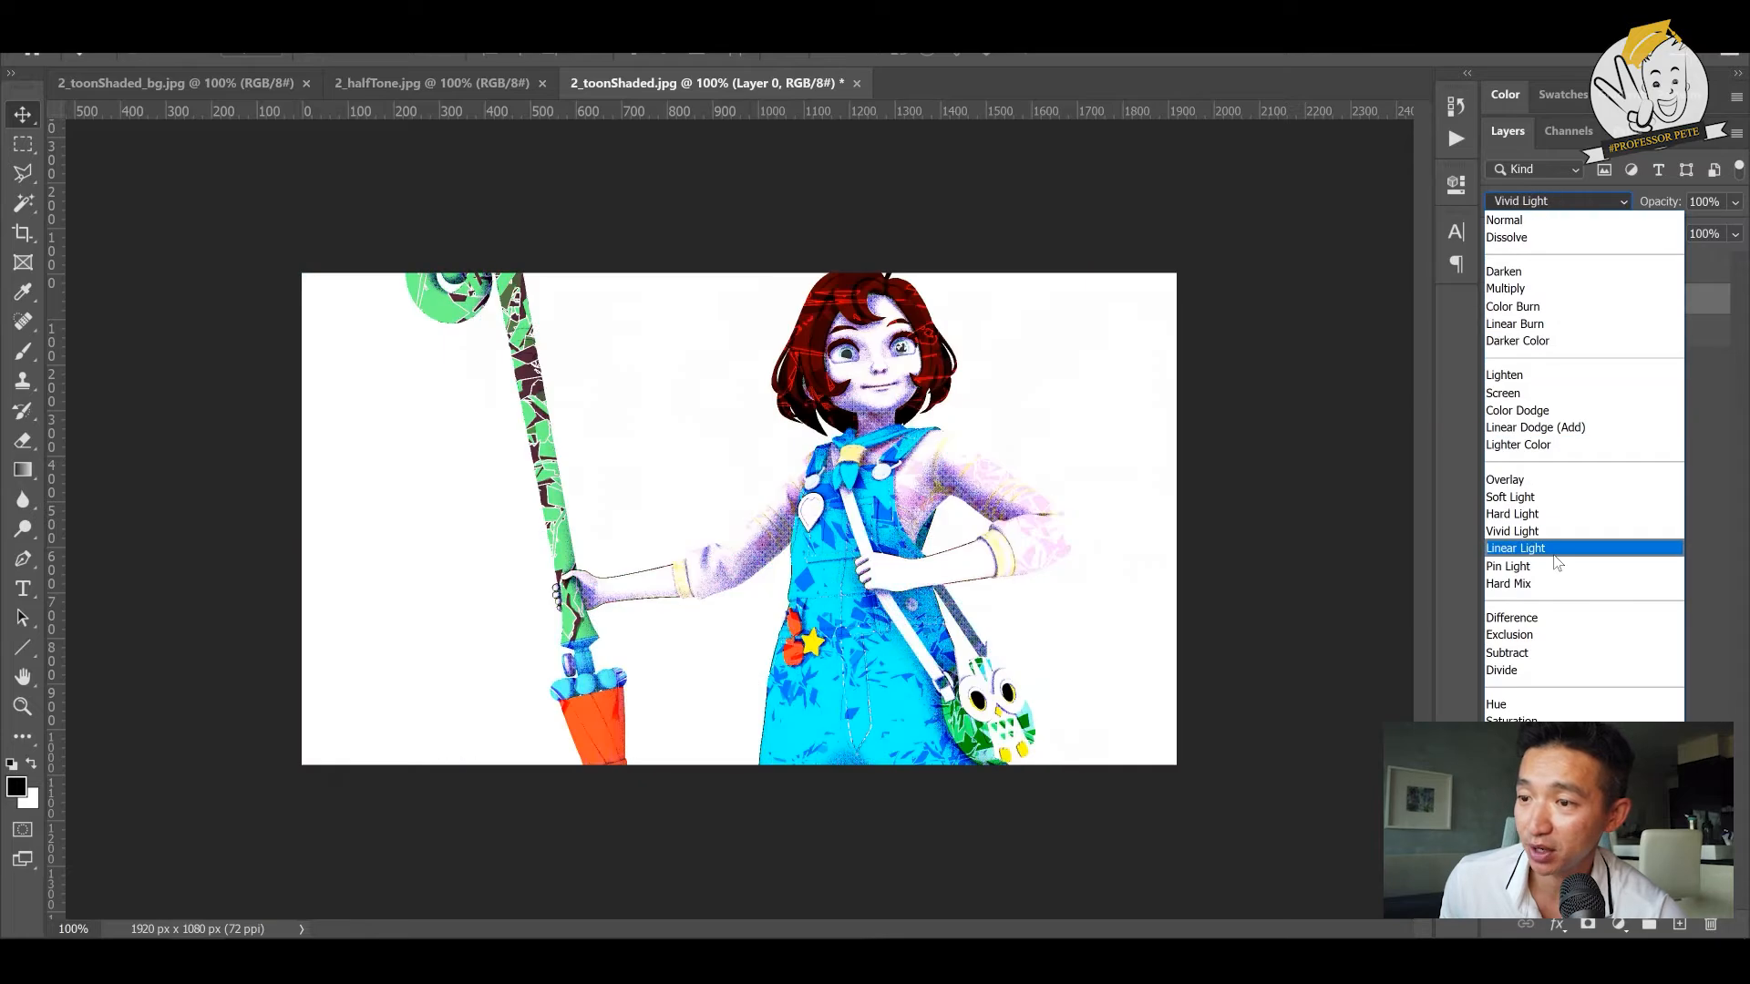
pyautogui.click(1531, 200)
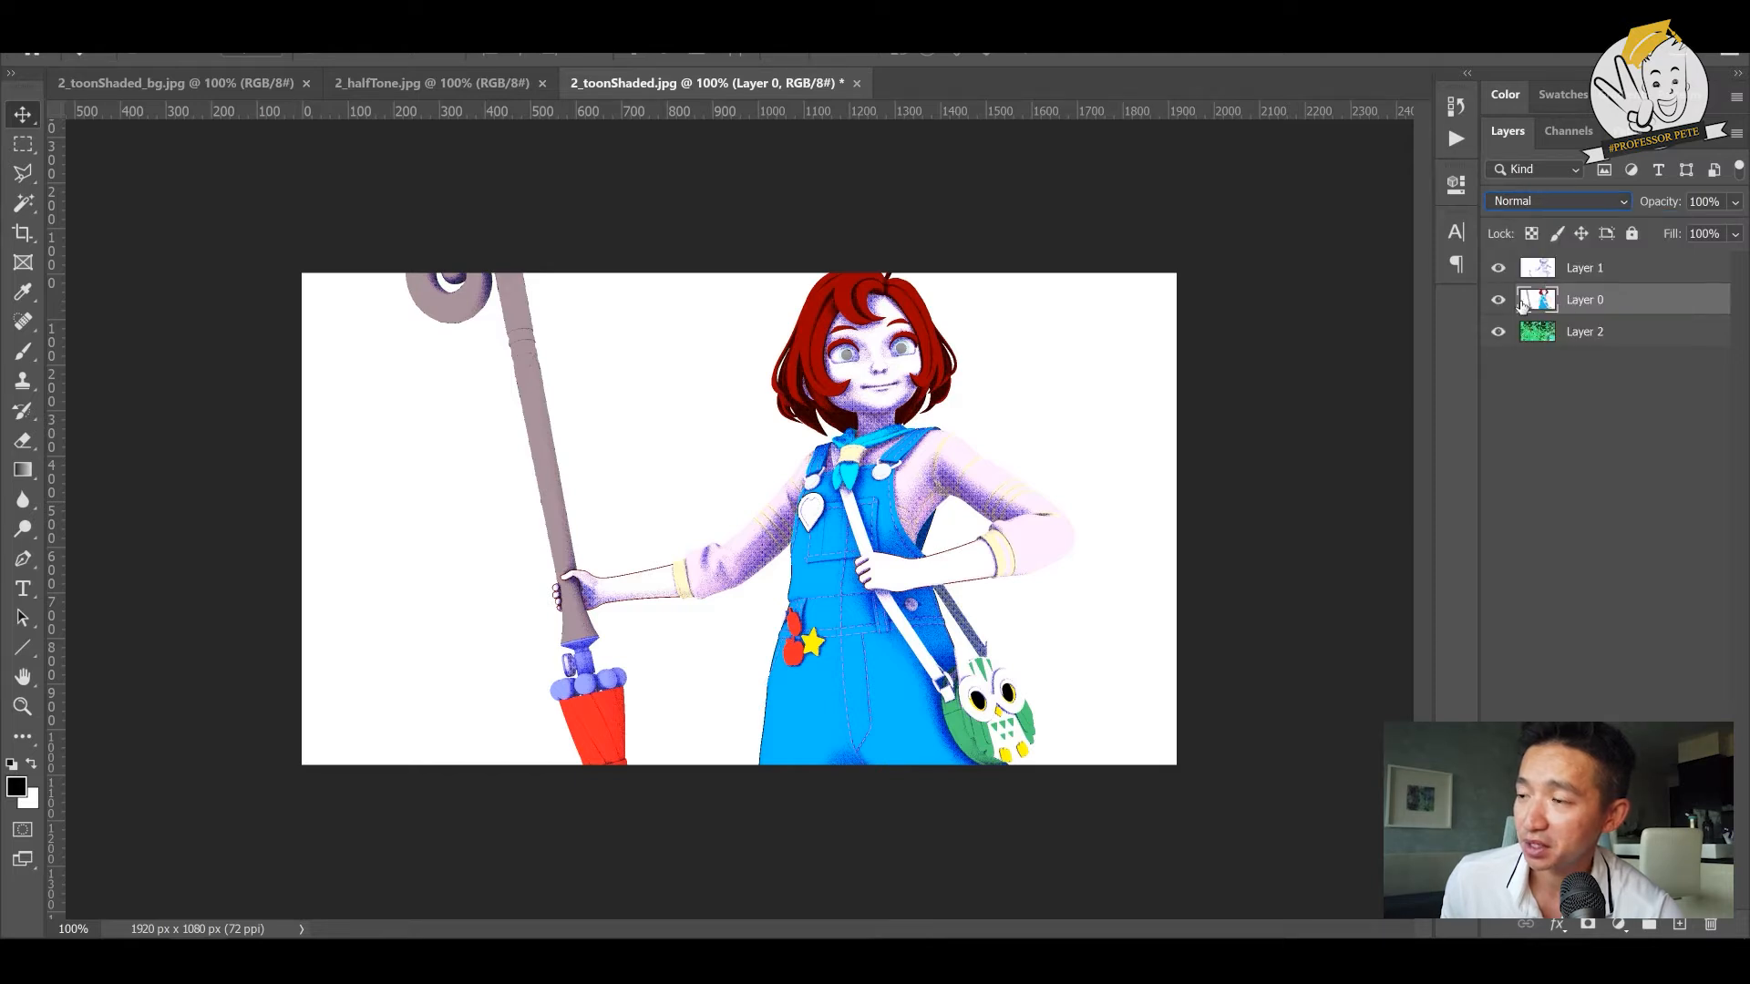
pyautogui.click(1499, 267)
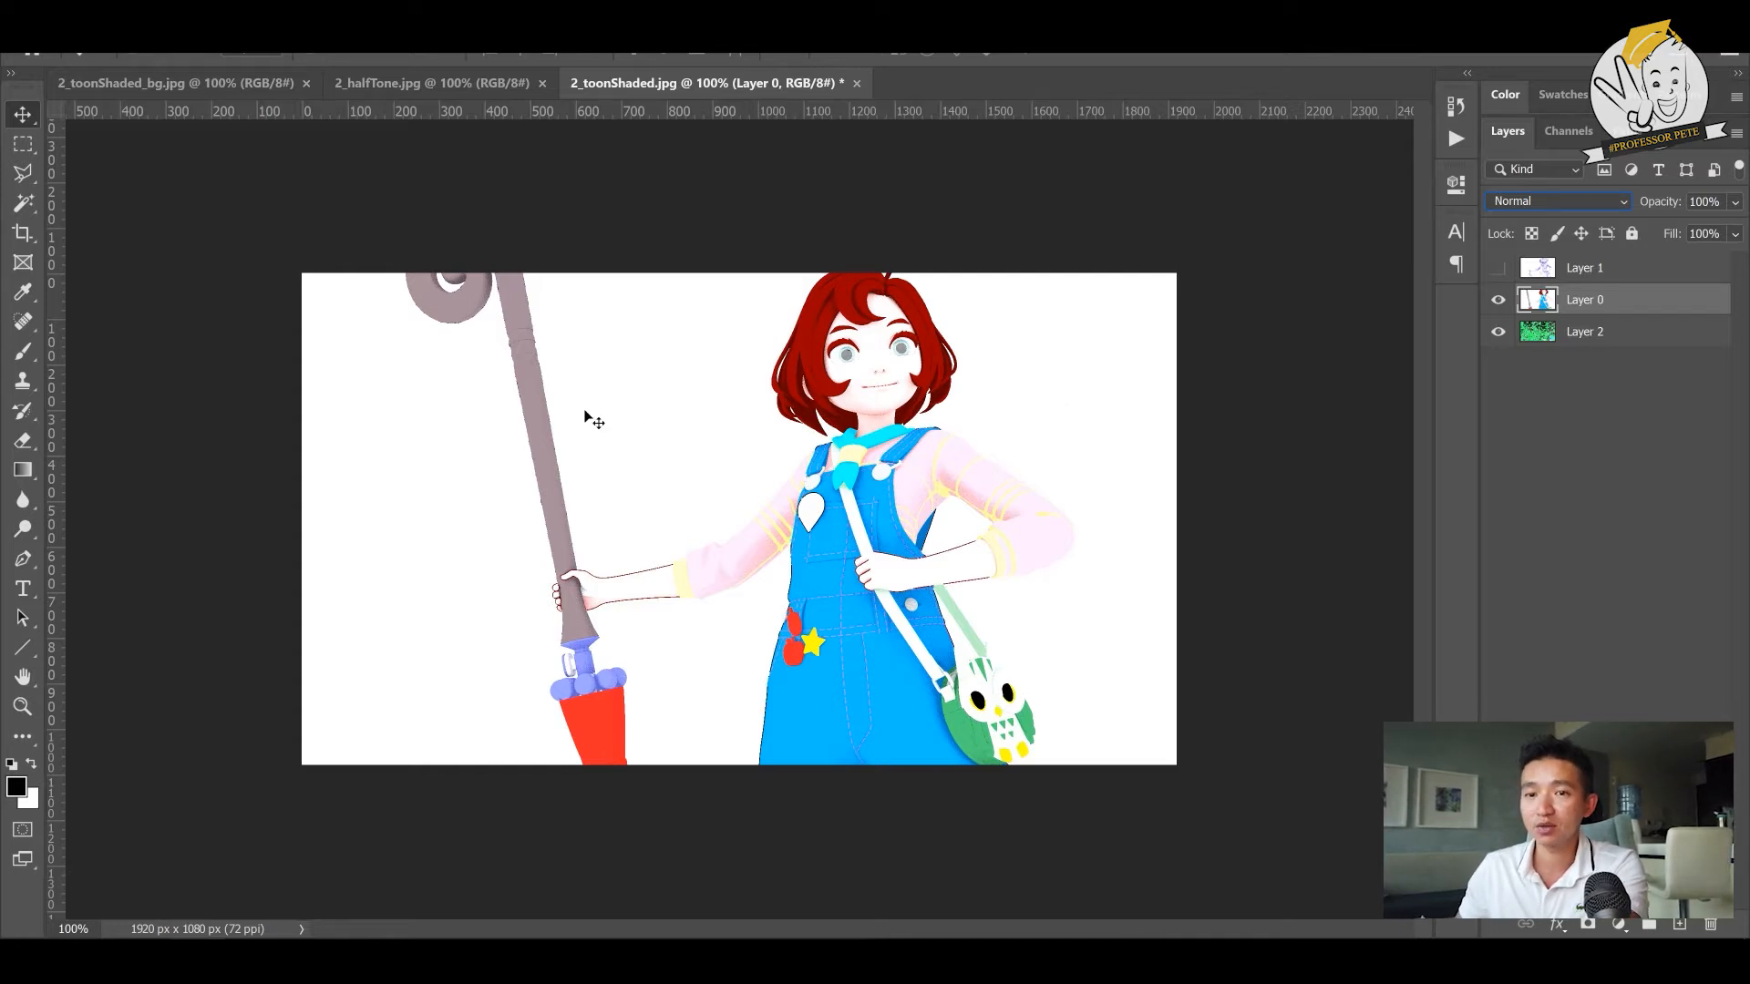
# - Use the Magic Wand to delete the white areas beside the umbrella and between it and the character, above and below the outstretched arm
pyautogui.click(27, 206)
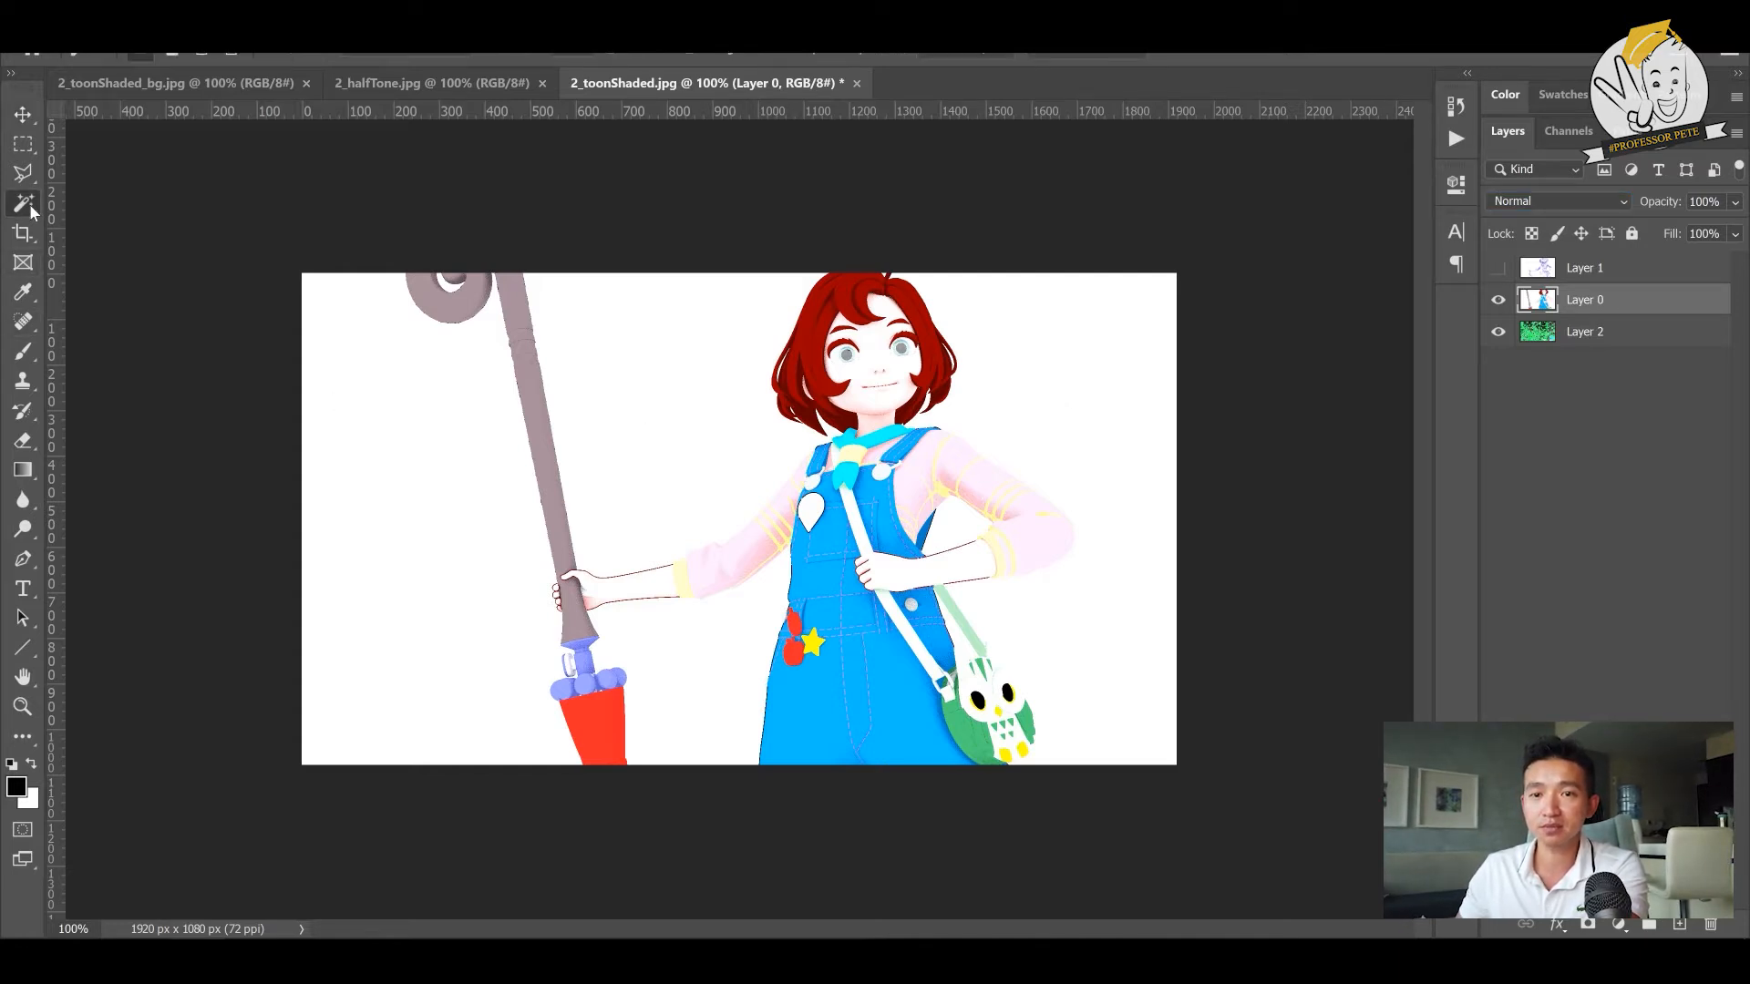
pyautogui.rightClick(25, 207)
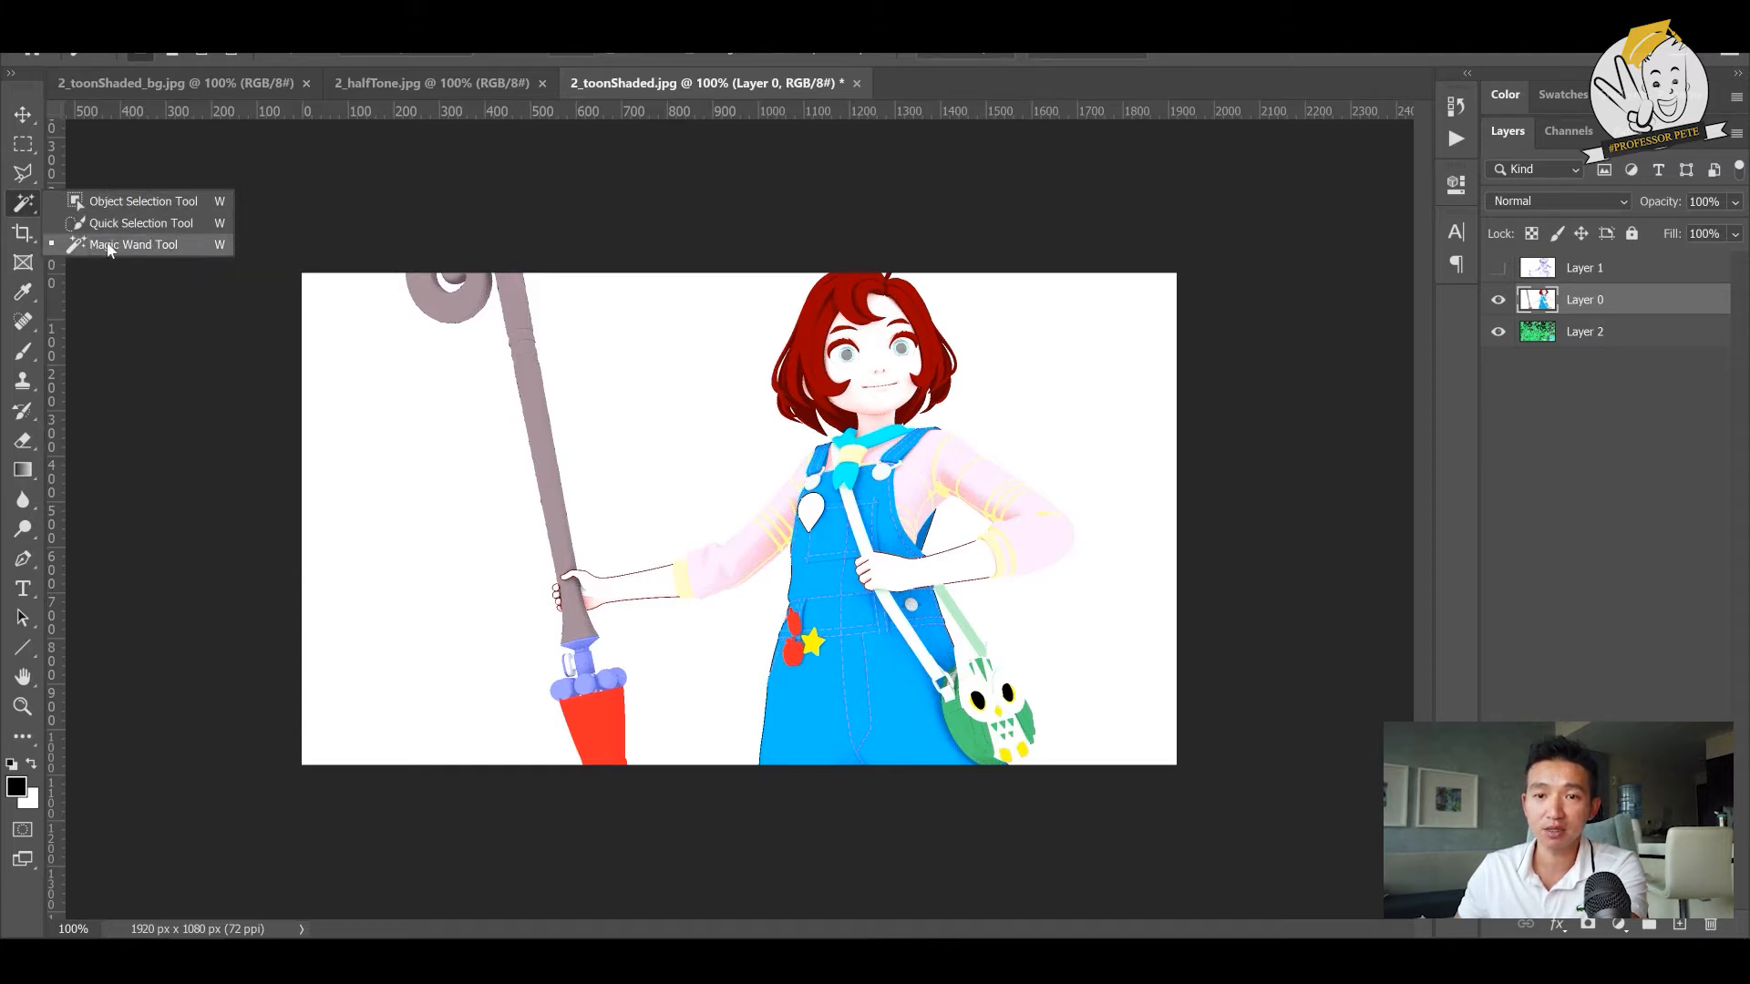
pyautogui.click(111, 242)
pyautogui.click(422, 499)
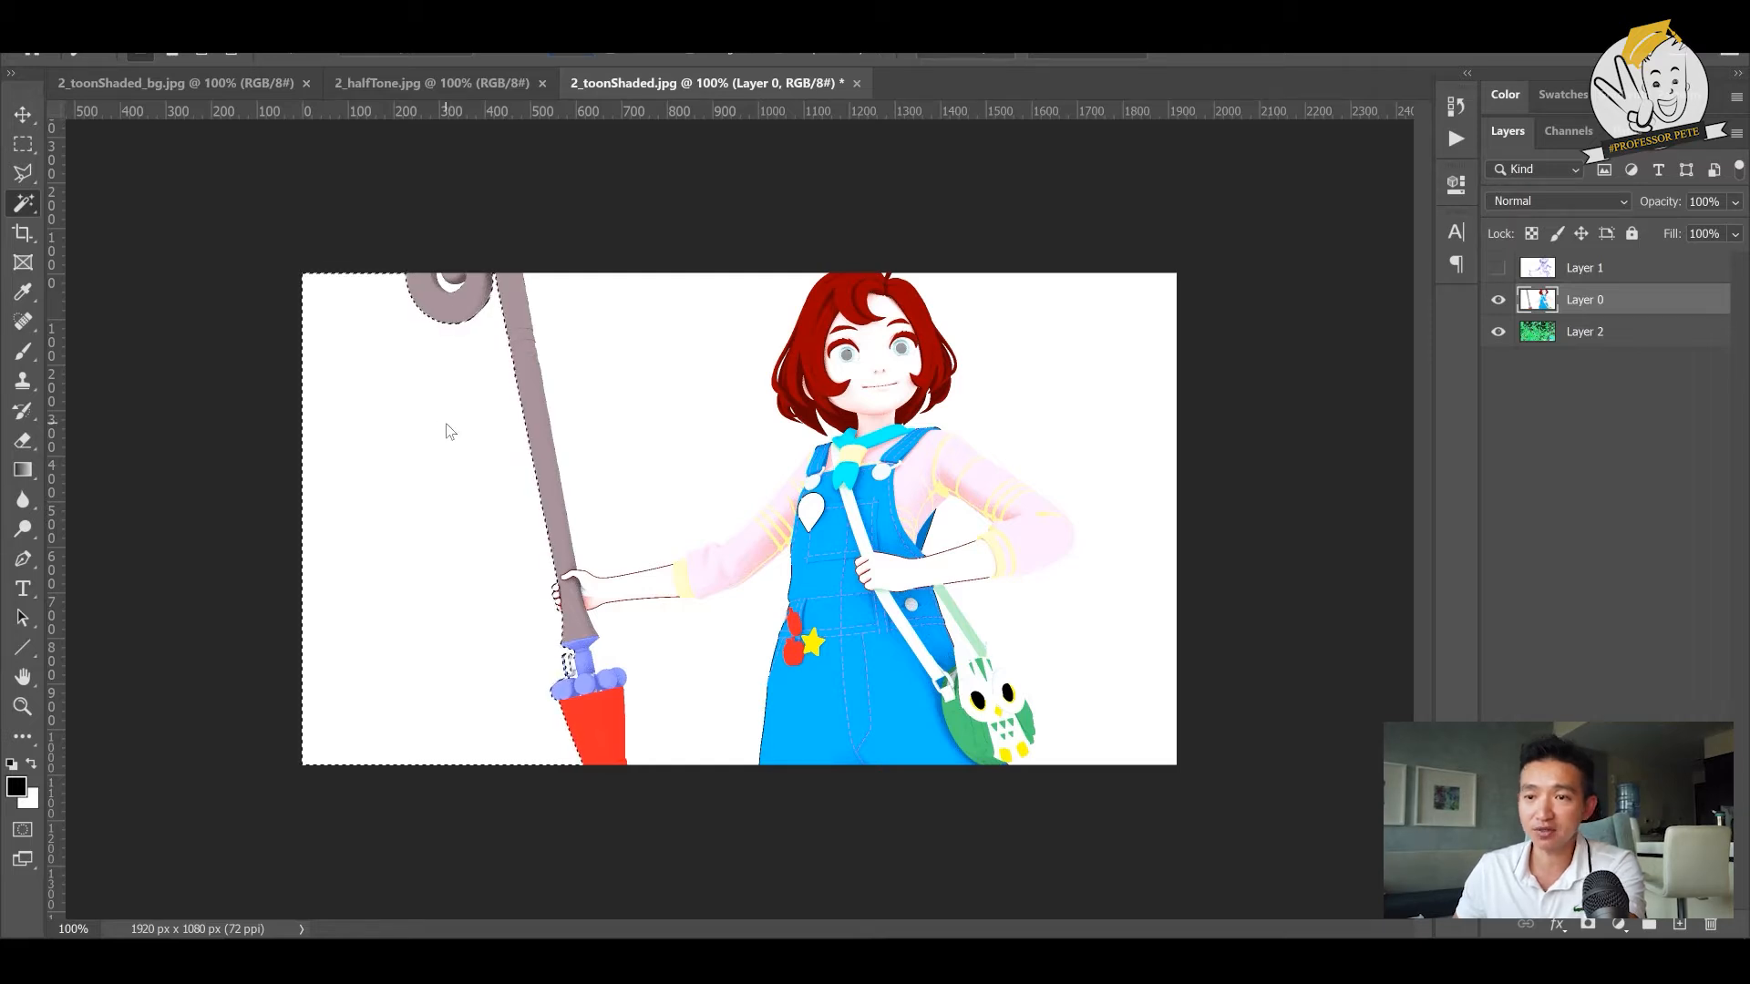
pyautogui.press('Delete')
pyautogui.click(715, 379)
pyautogui.press('Delete')
pyautogui.click(711, 698)
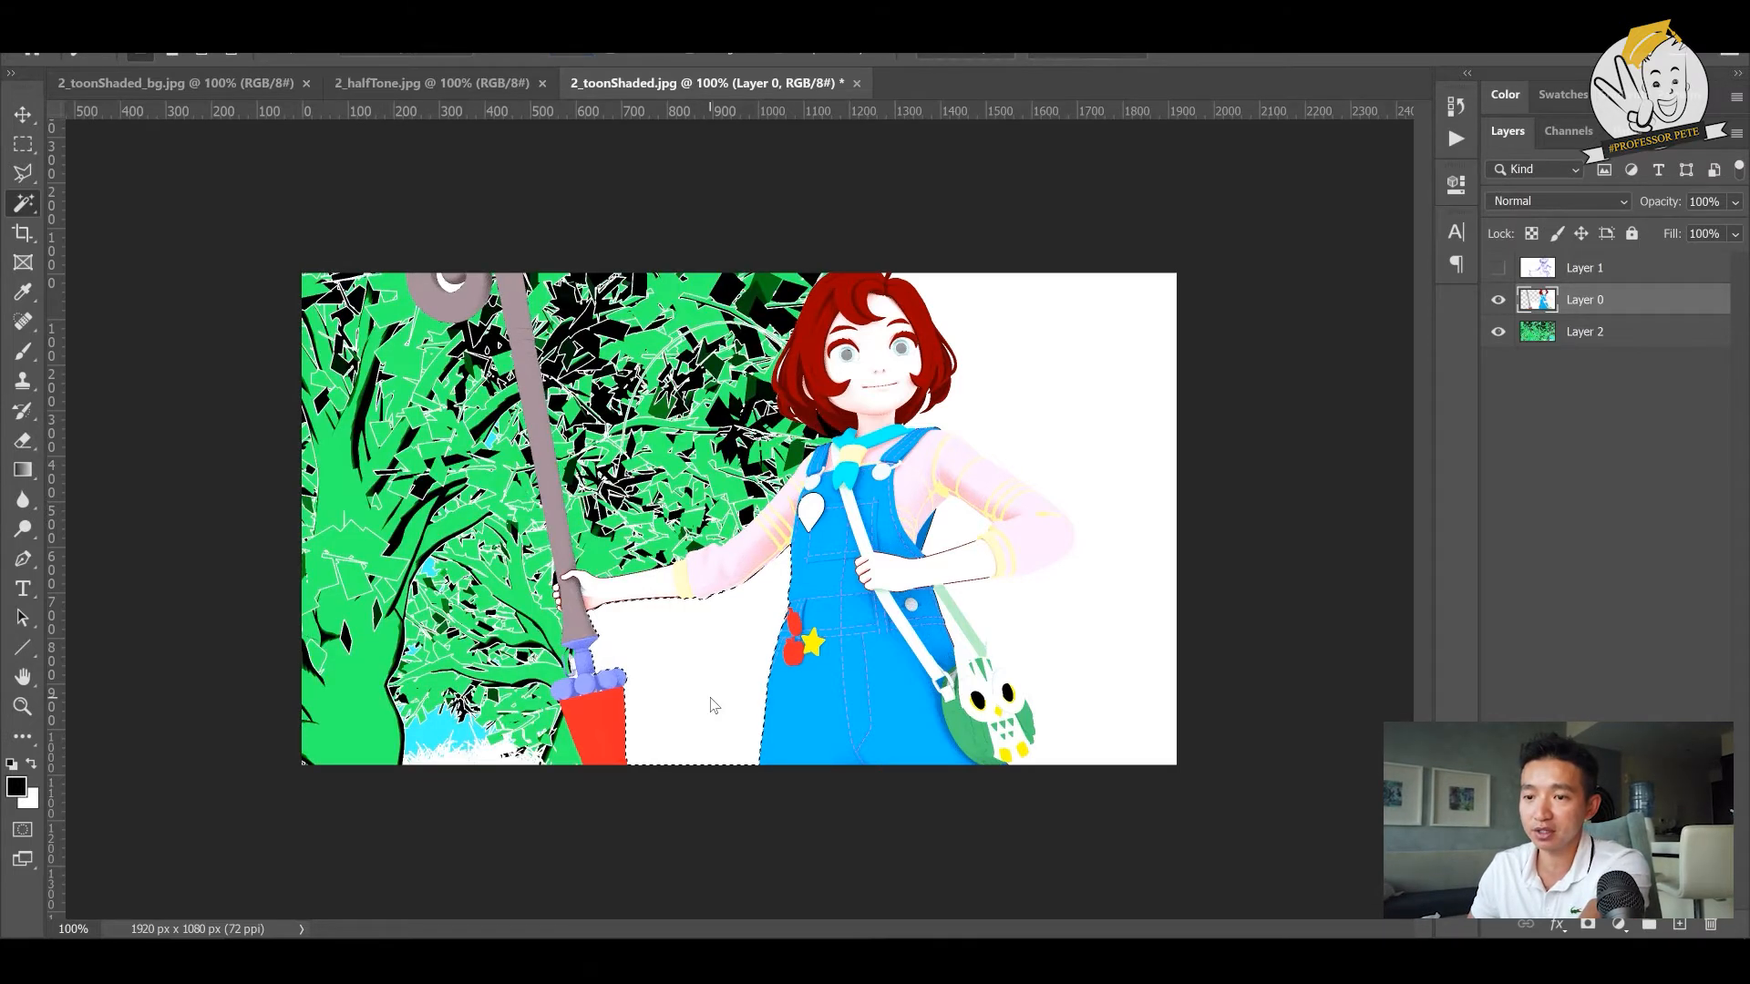
pyautogui.press('Delete')
# - Delete the white area on the bag side of the character and the gap inside the bent arm
pyautogui.click(1061, 401)
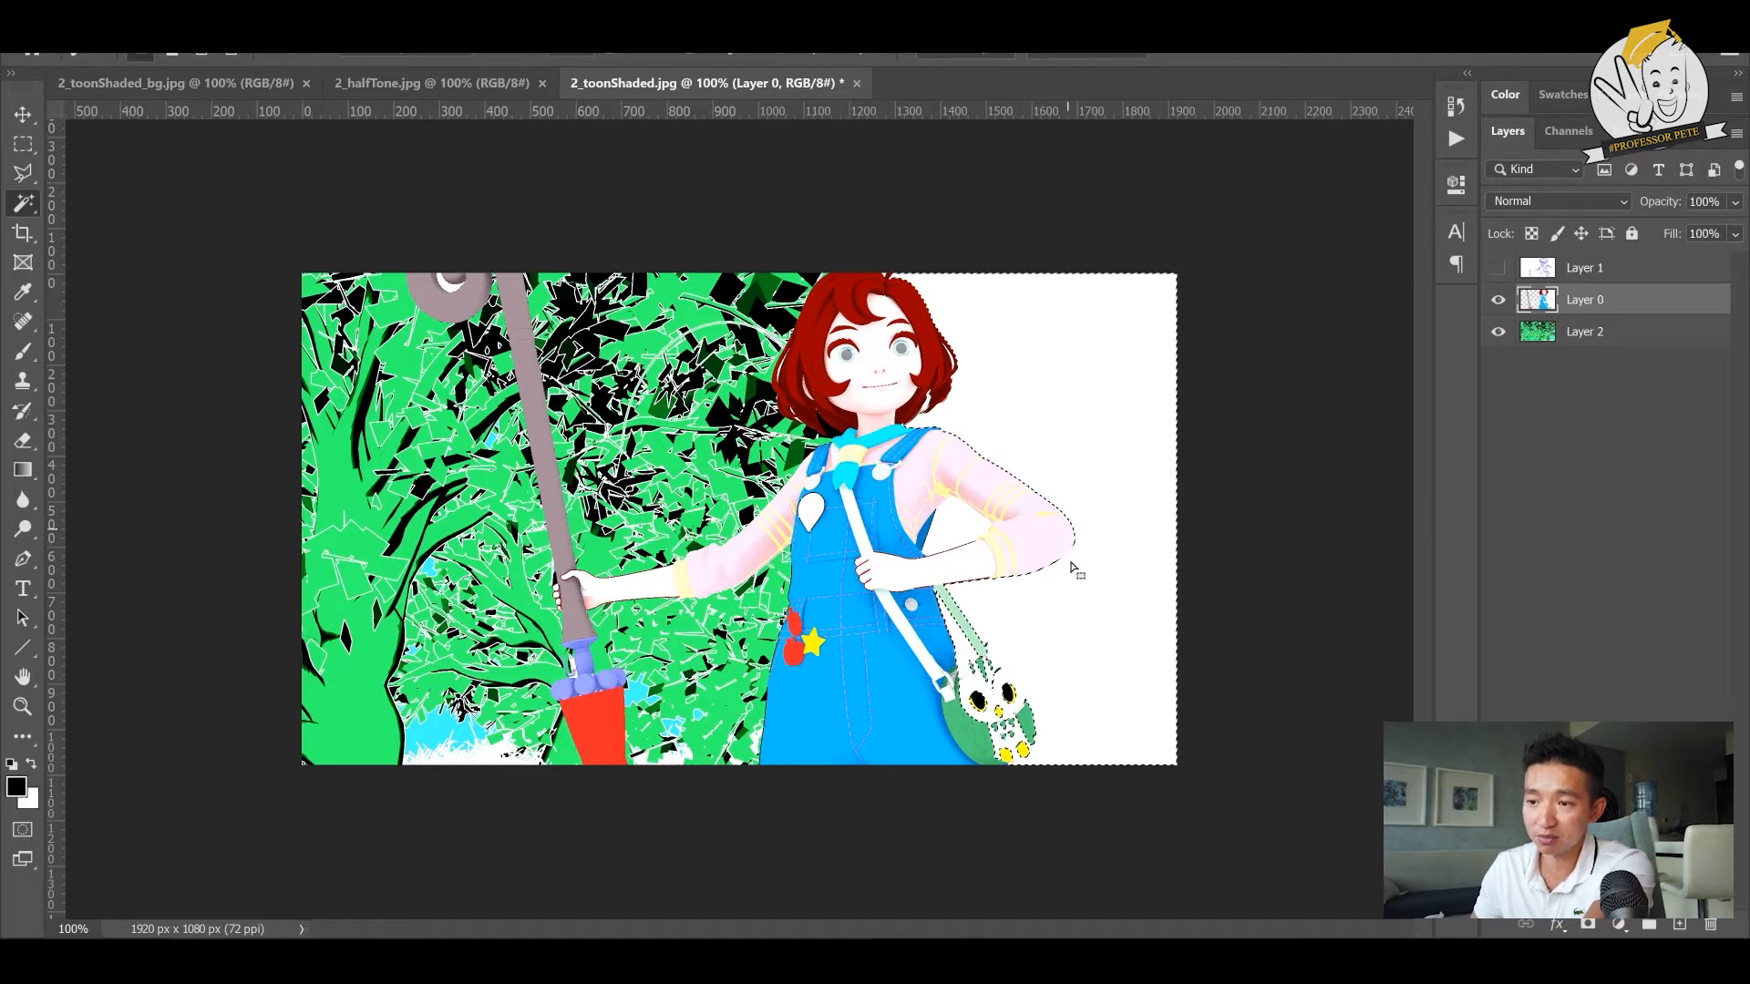
pyautogui.press('Delete')
pyautogui.click(968, 537)
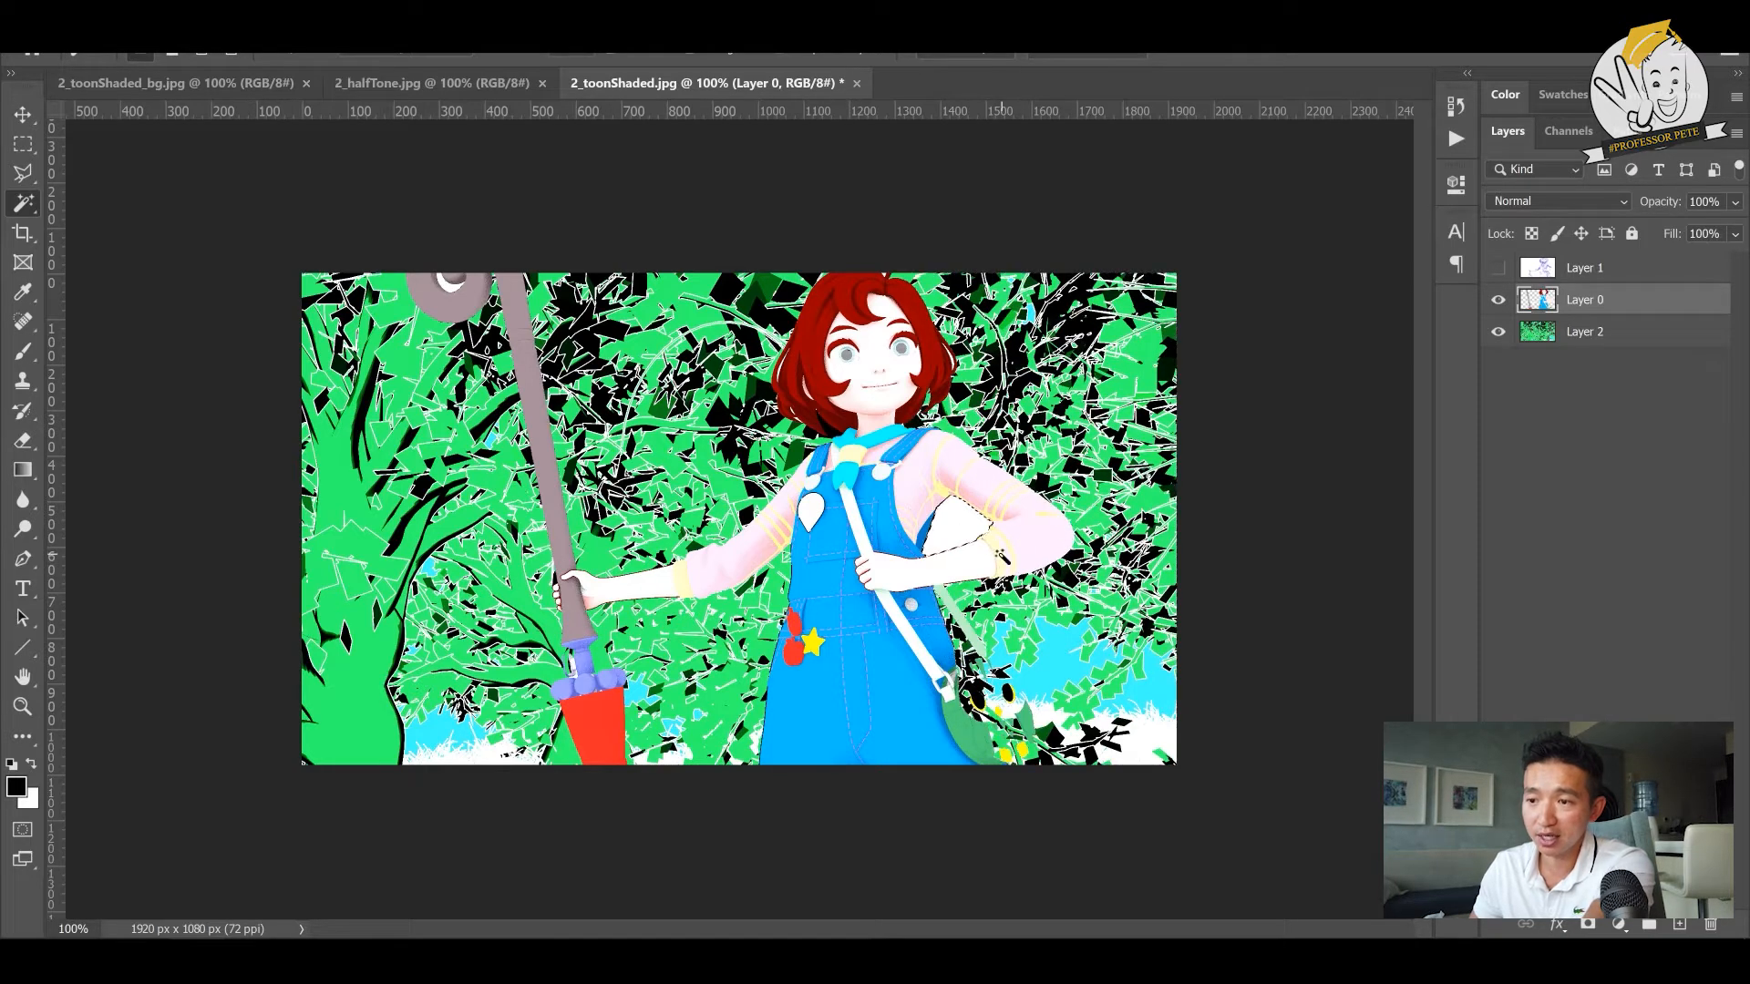
pyautogui.press('Delete')
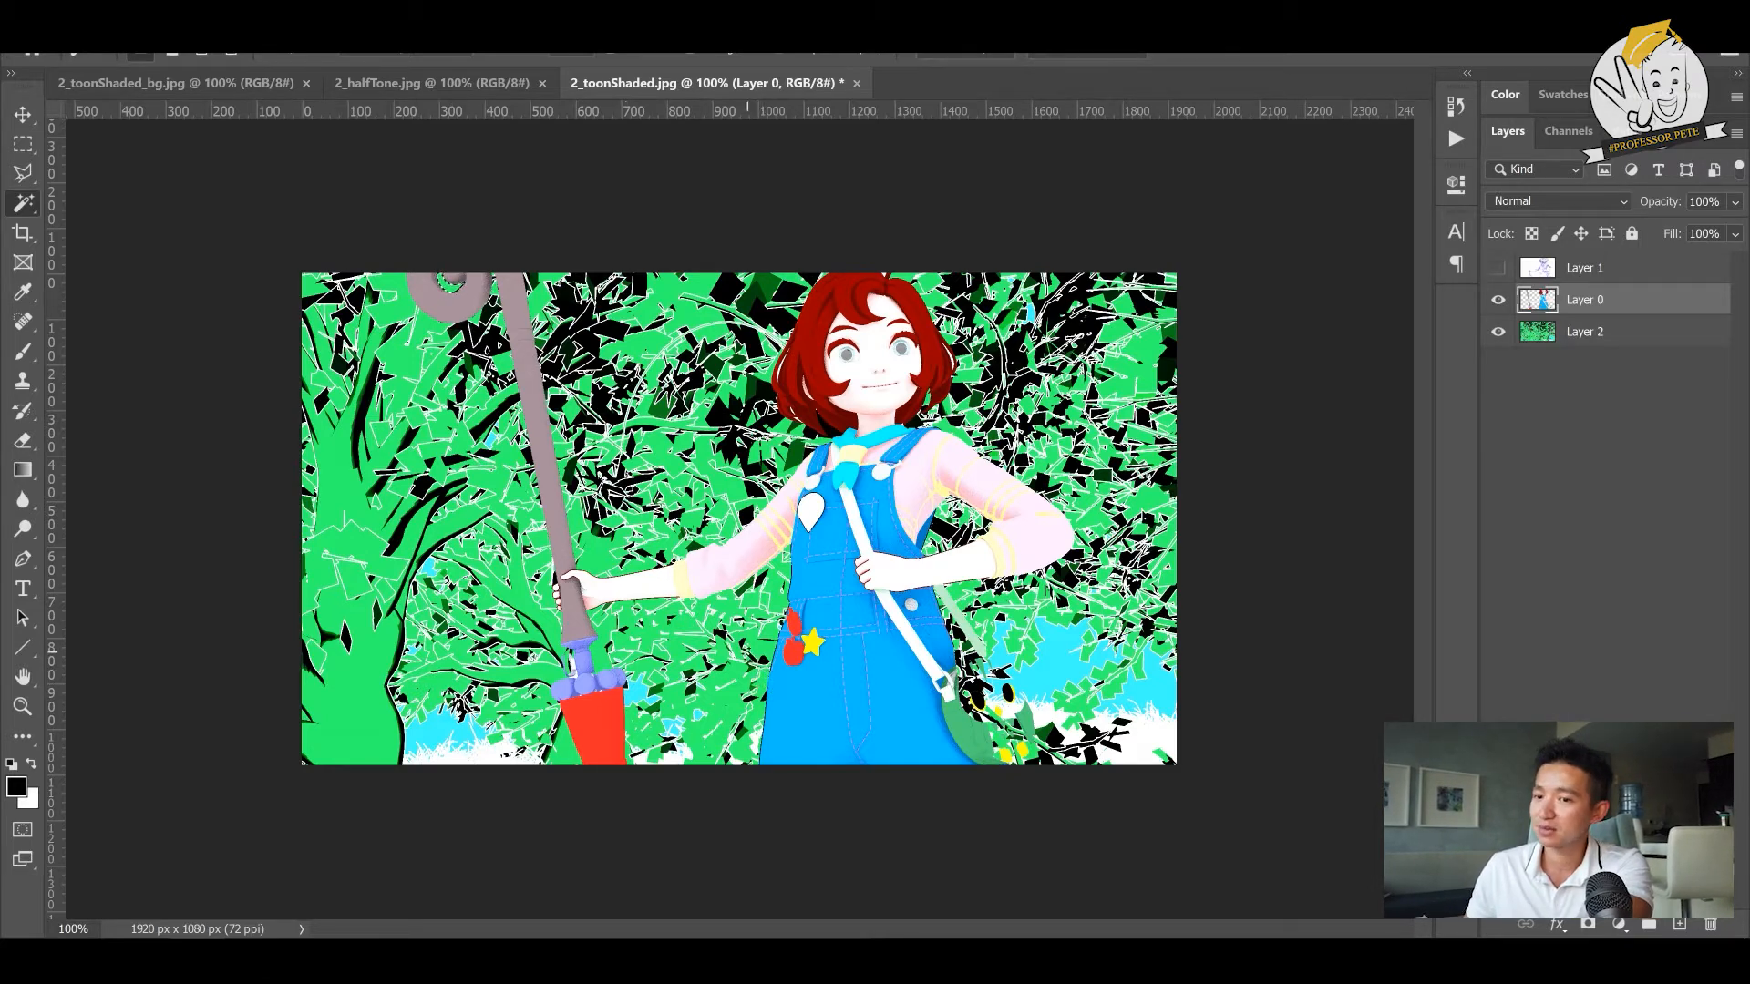
# - Select the halftone layer and make it visible again over the cut-out character
pyautogui.press('v')
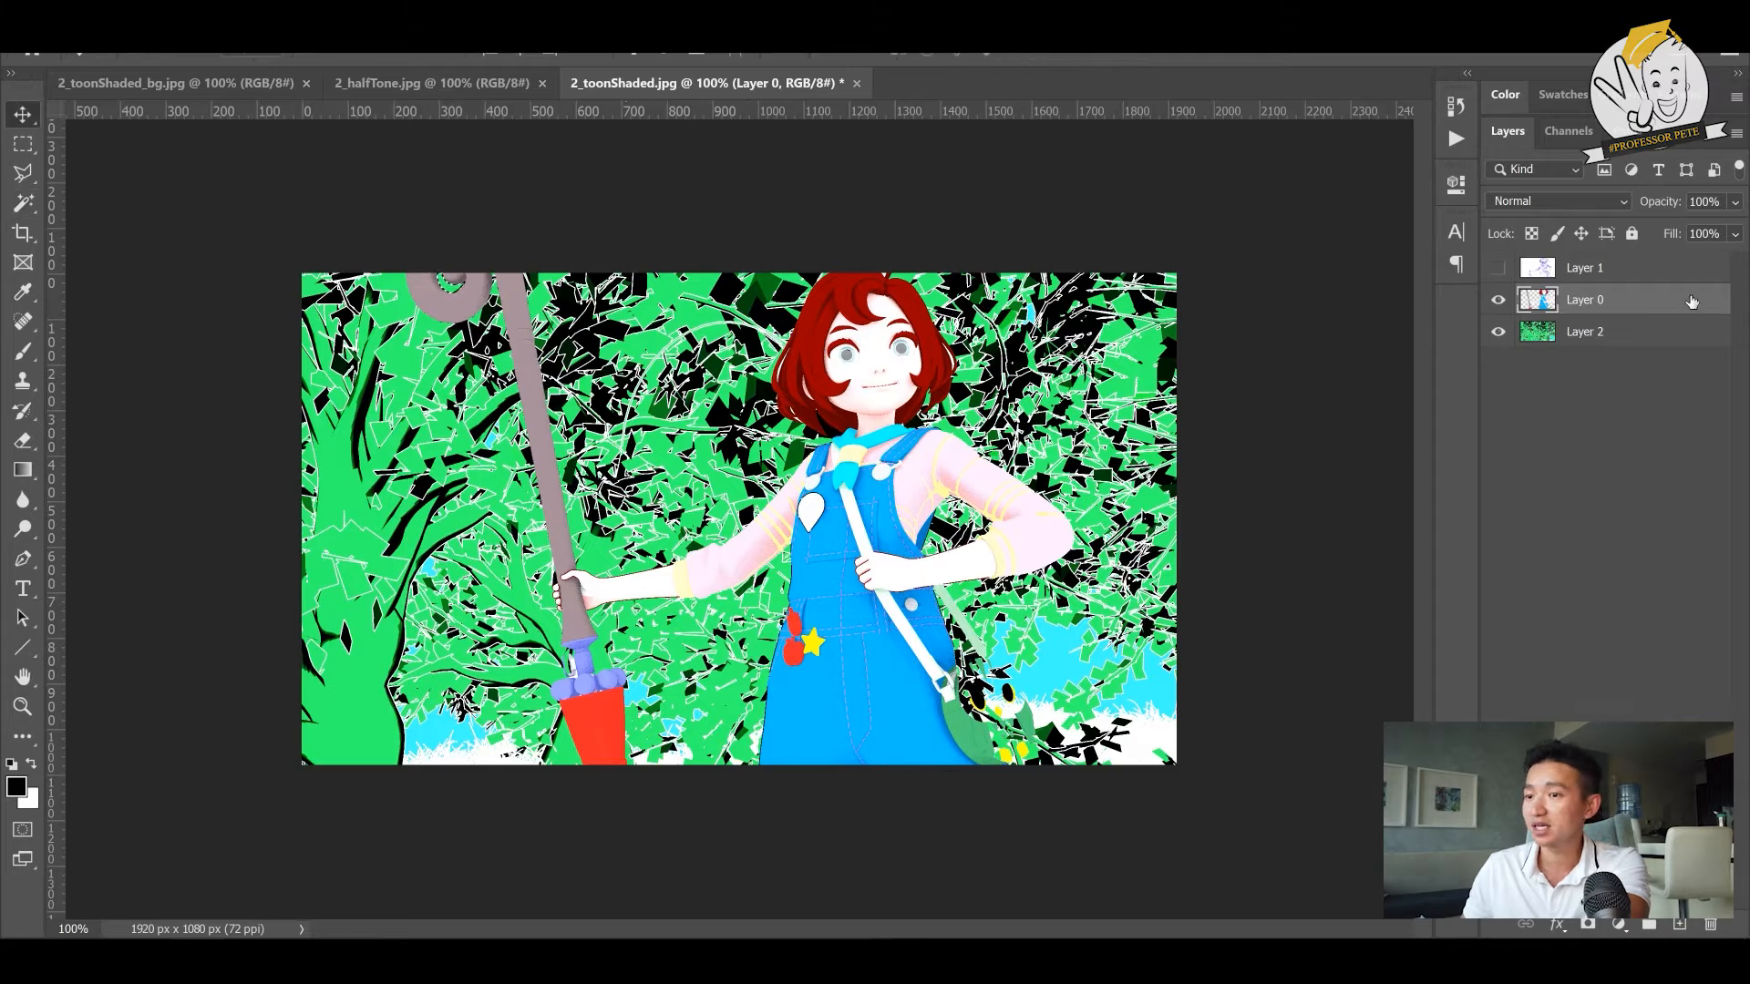
pyautogui.click(1610, 272)
pyautogui.click(1495, 269)
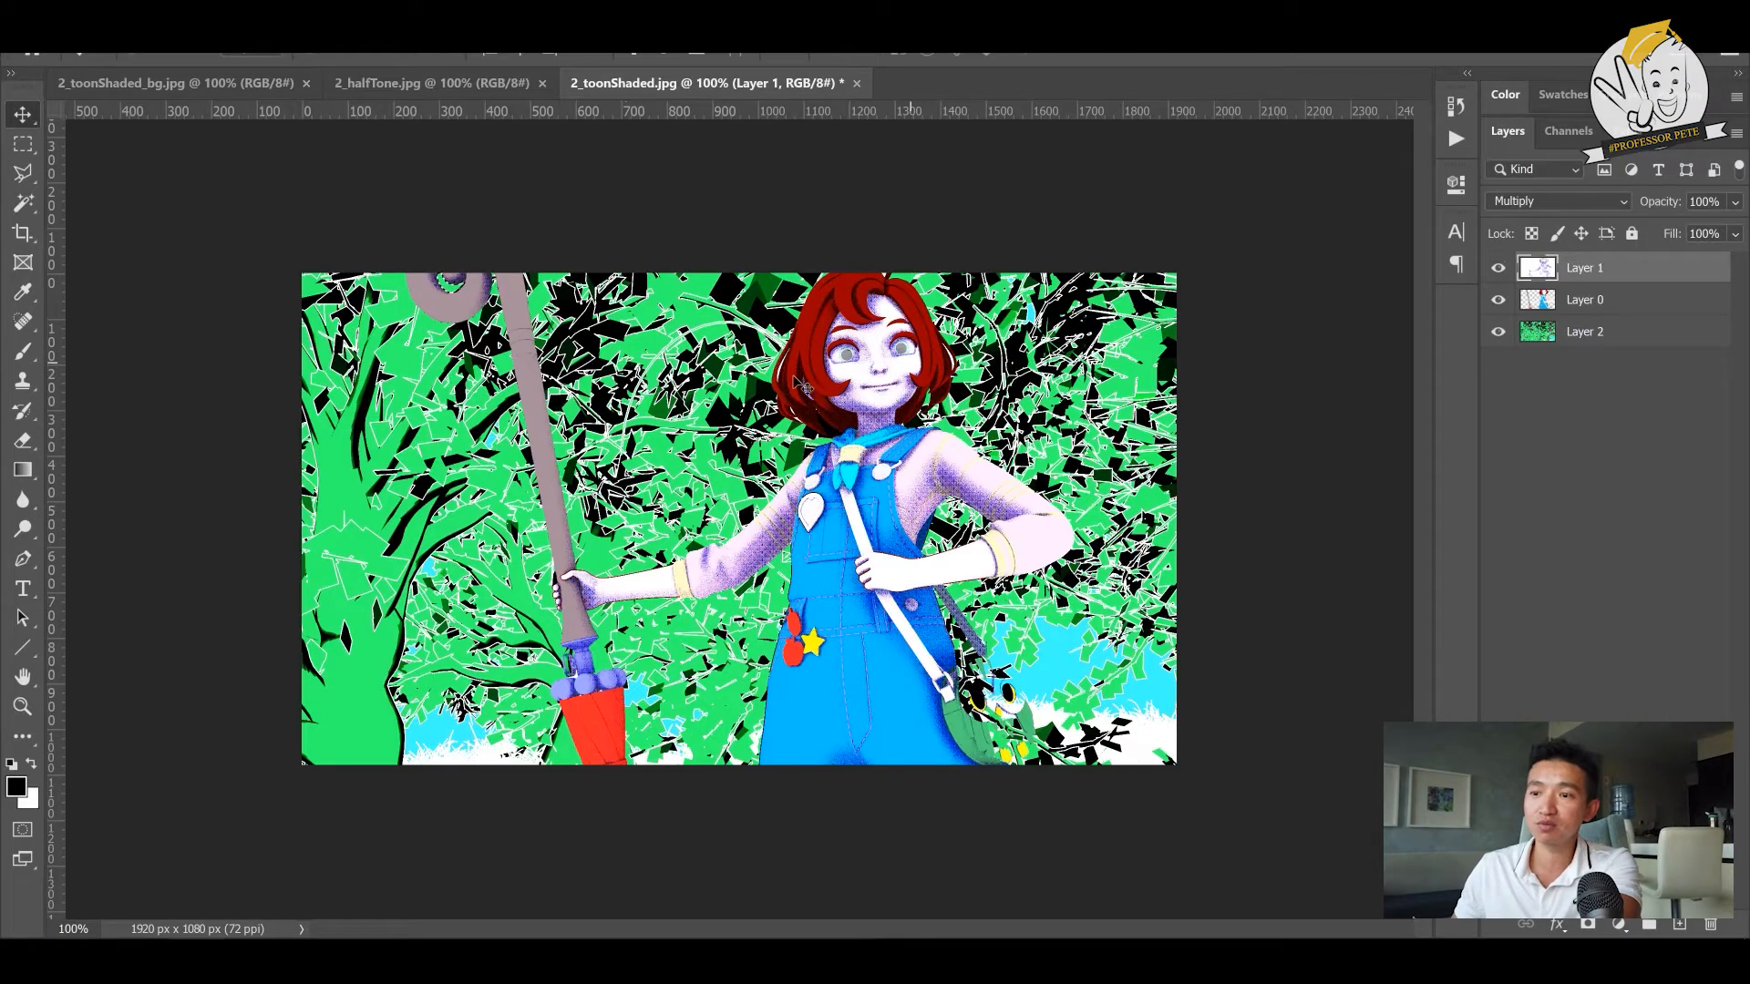
# - Try erasing the halftone shading from the character's face with the Eraser, and undo the erasing
pyautogui.press('z')
pyautogui.moveTo(866, 348); pyautogui.dragTo(867, 348)
pyautogui.press('e')
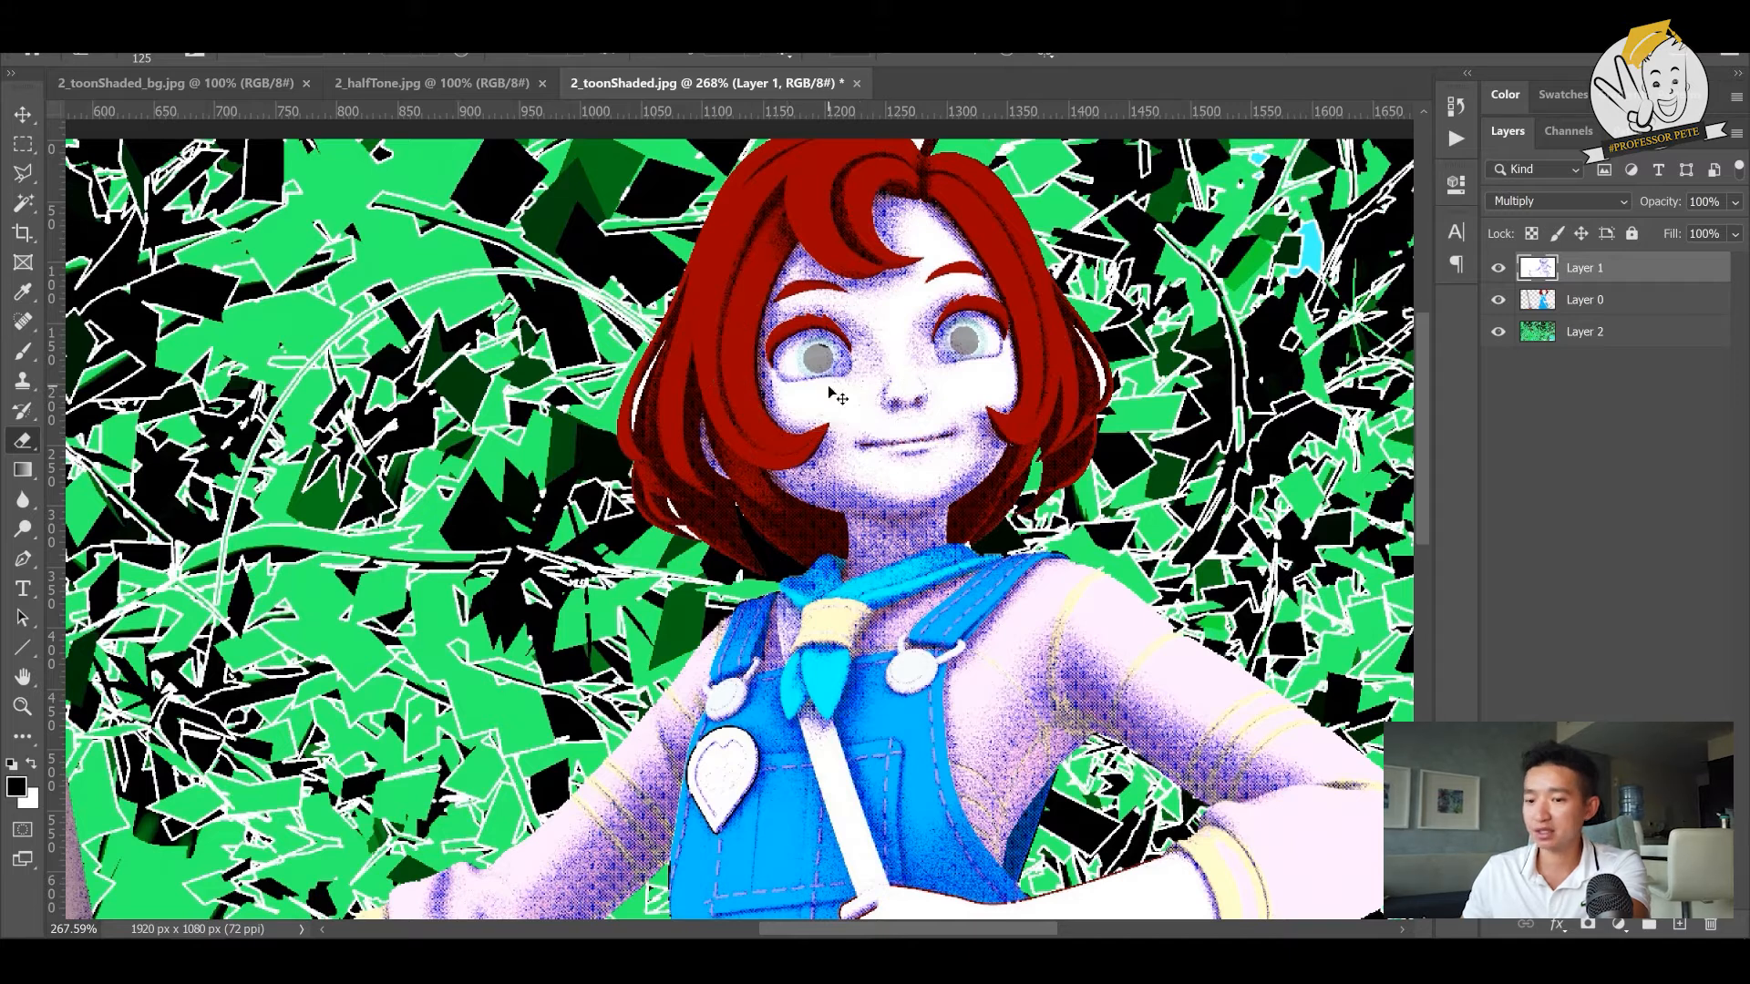
pyautogui.moveTo(877, 258)
pyautogui.mouseDown()
pyautogui.moveTo(899, 363)
pyautogui.moveTo(847, 429)
pyautogui.moveTo(948, 392)
pyautogui.moveTo(793, 421)
pyautogui.moveTo(820, 483)
pyautogui.mouseUp()
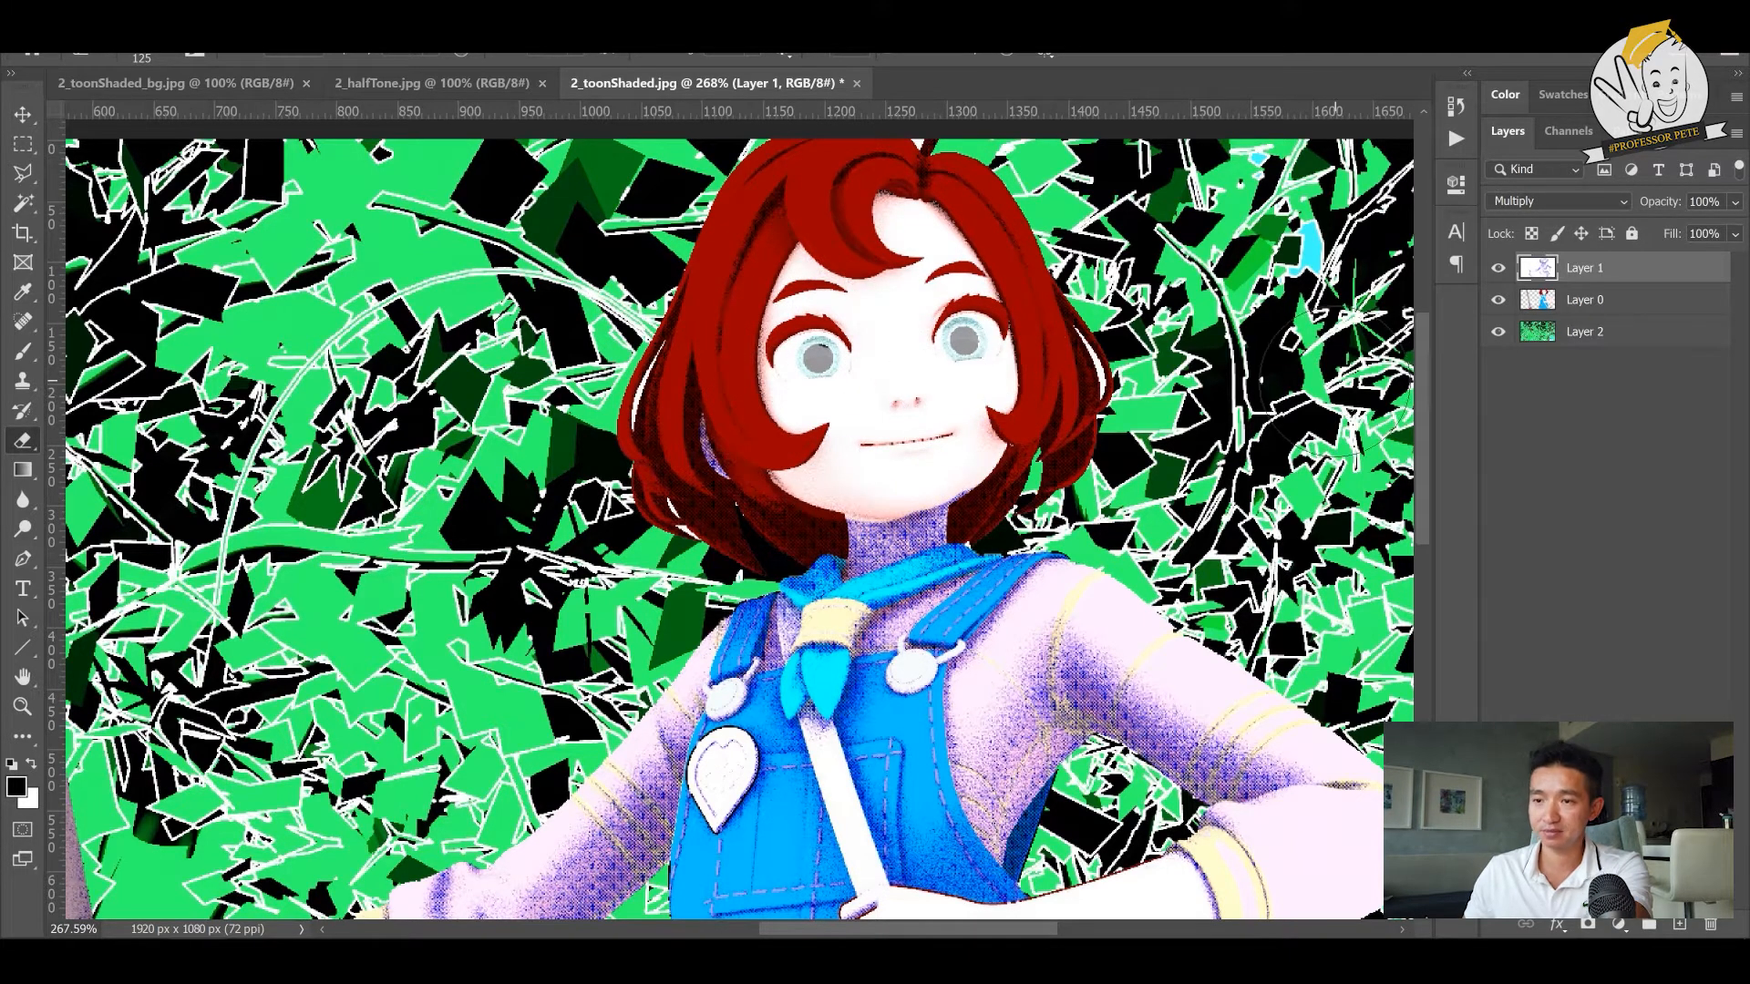
pyautogui.hotkey('ctrl', 'z')
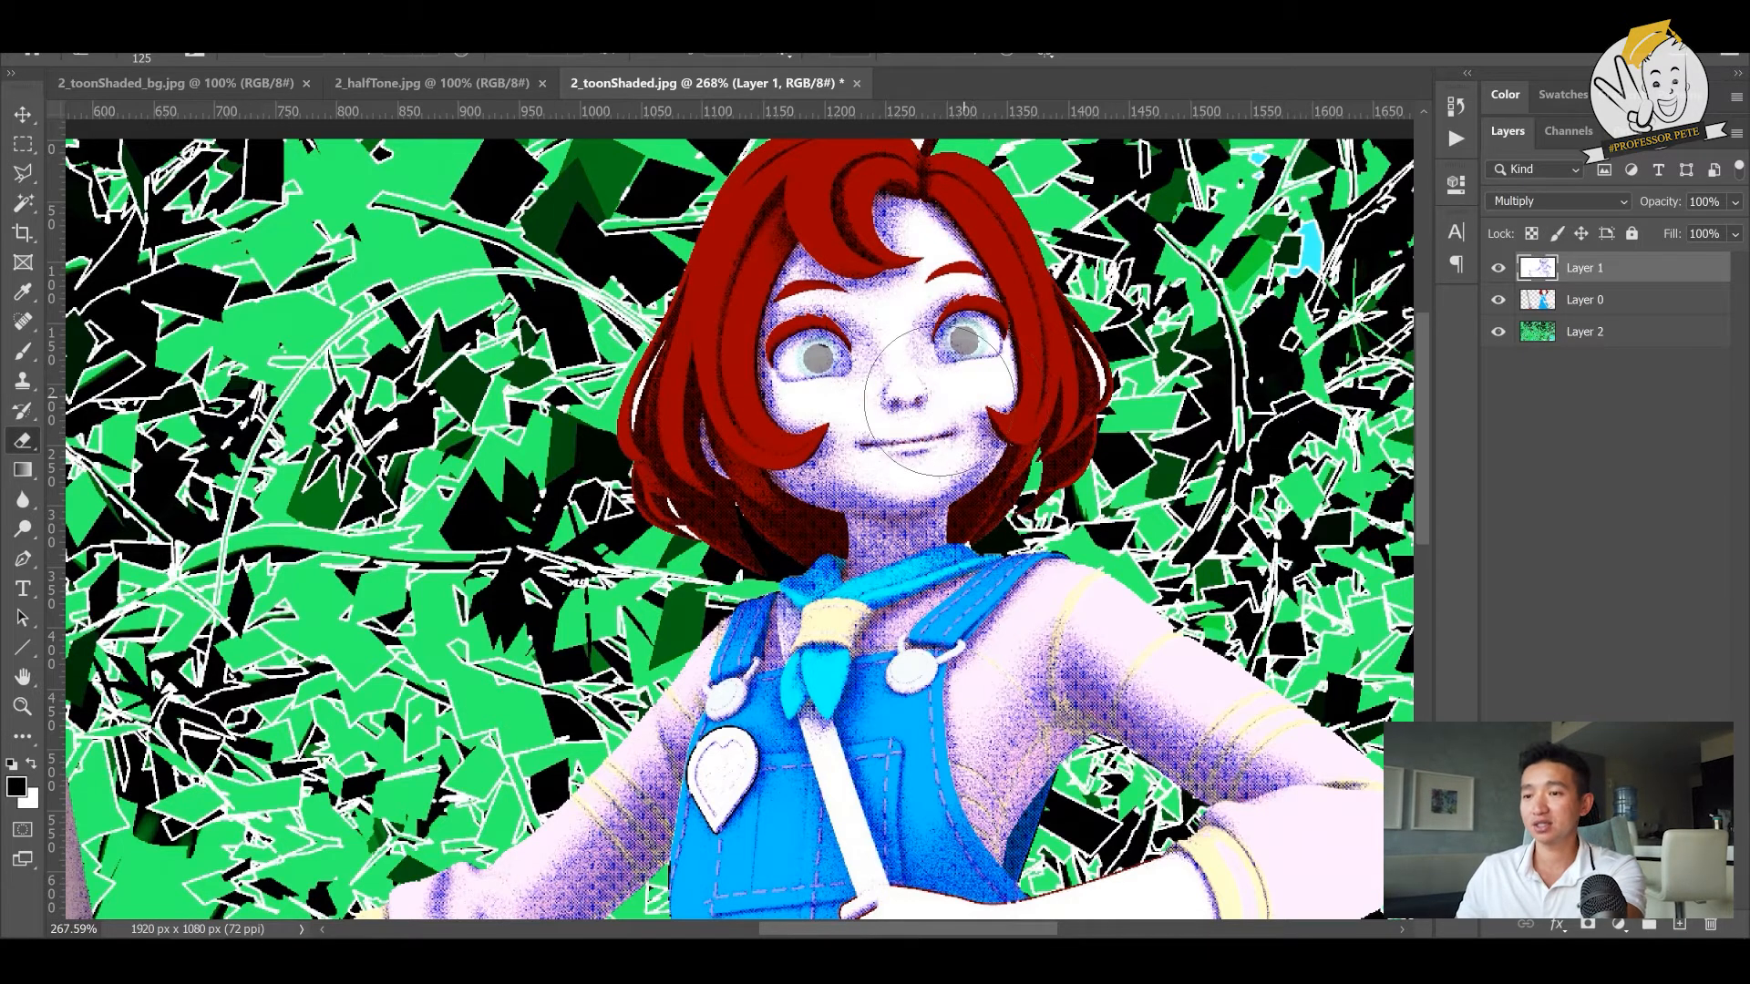
pyautogui.click(1620, 925)
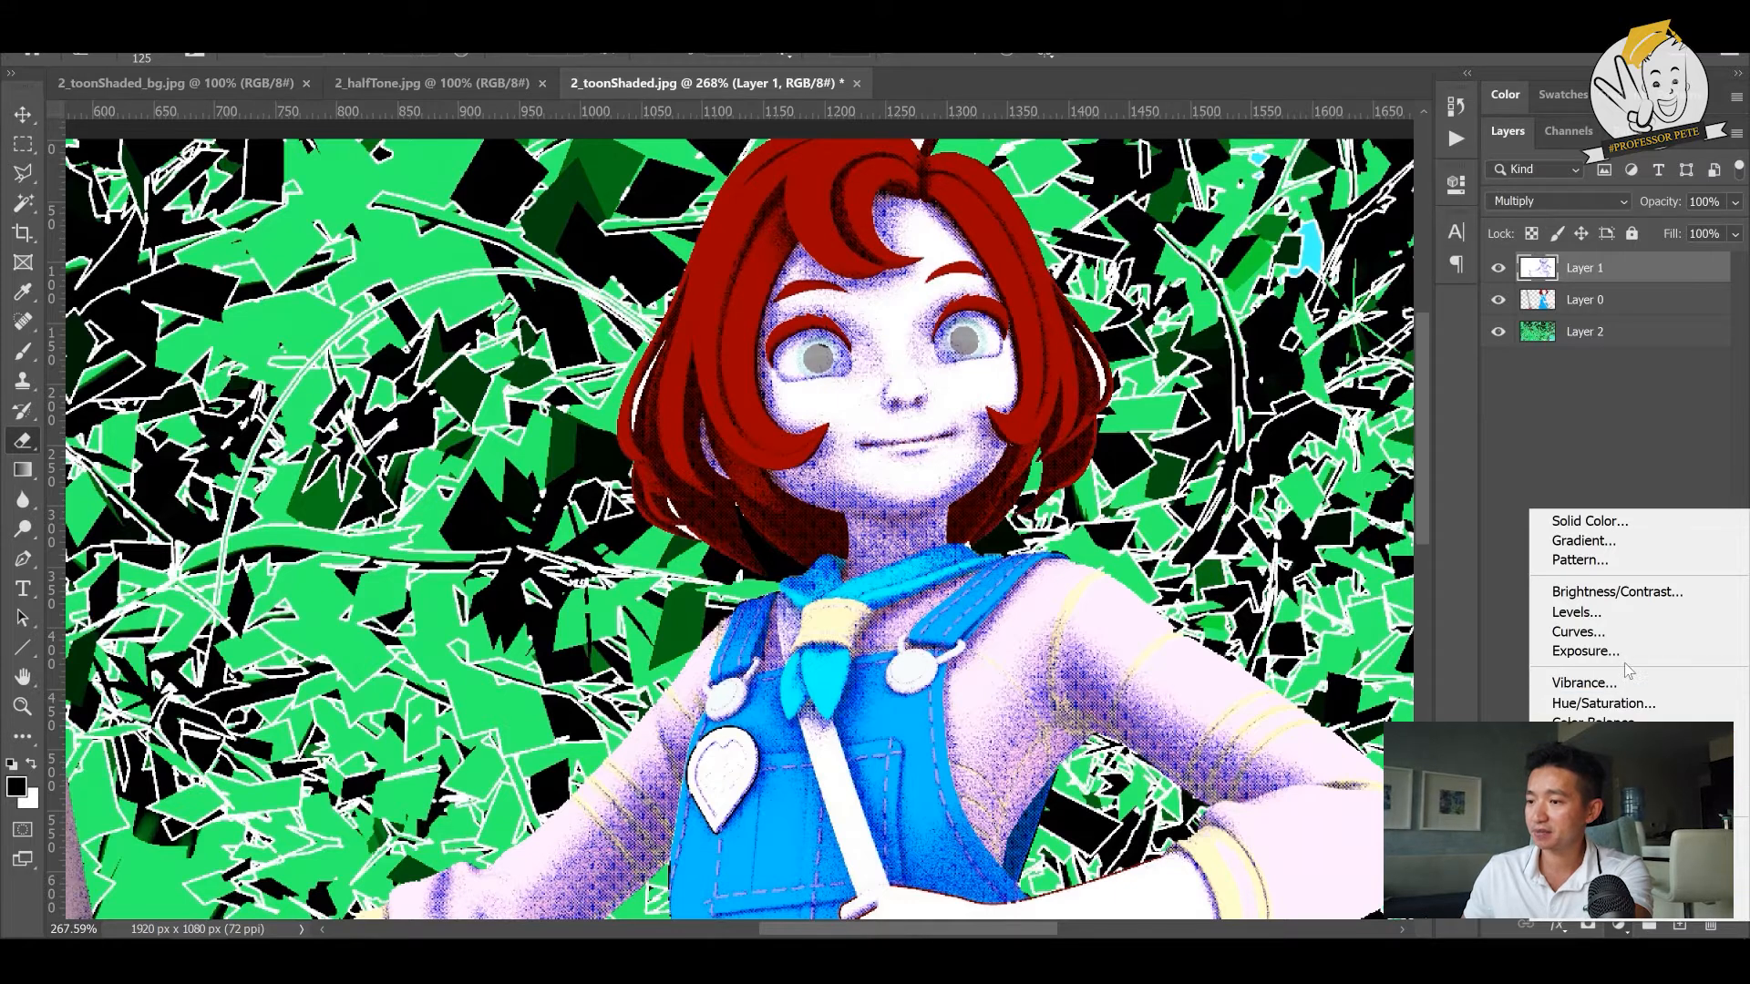
pyautogui.click(1618, 927)
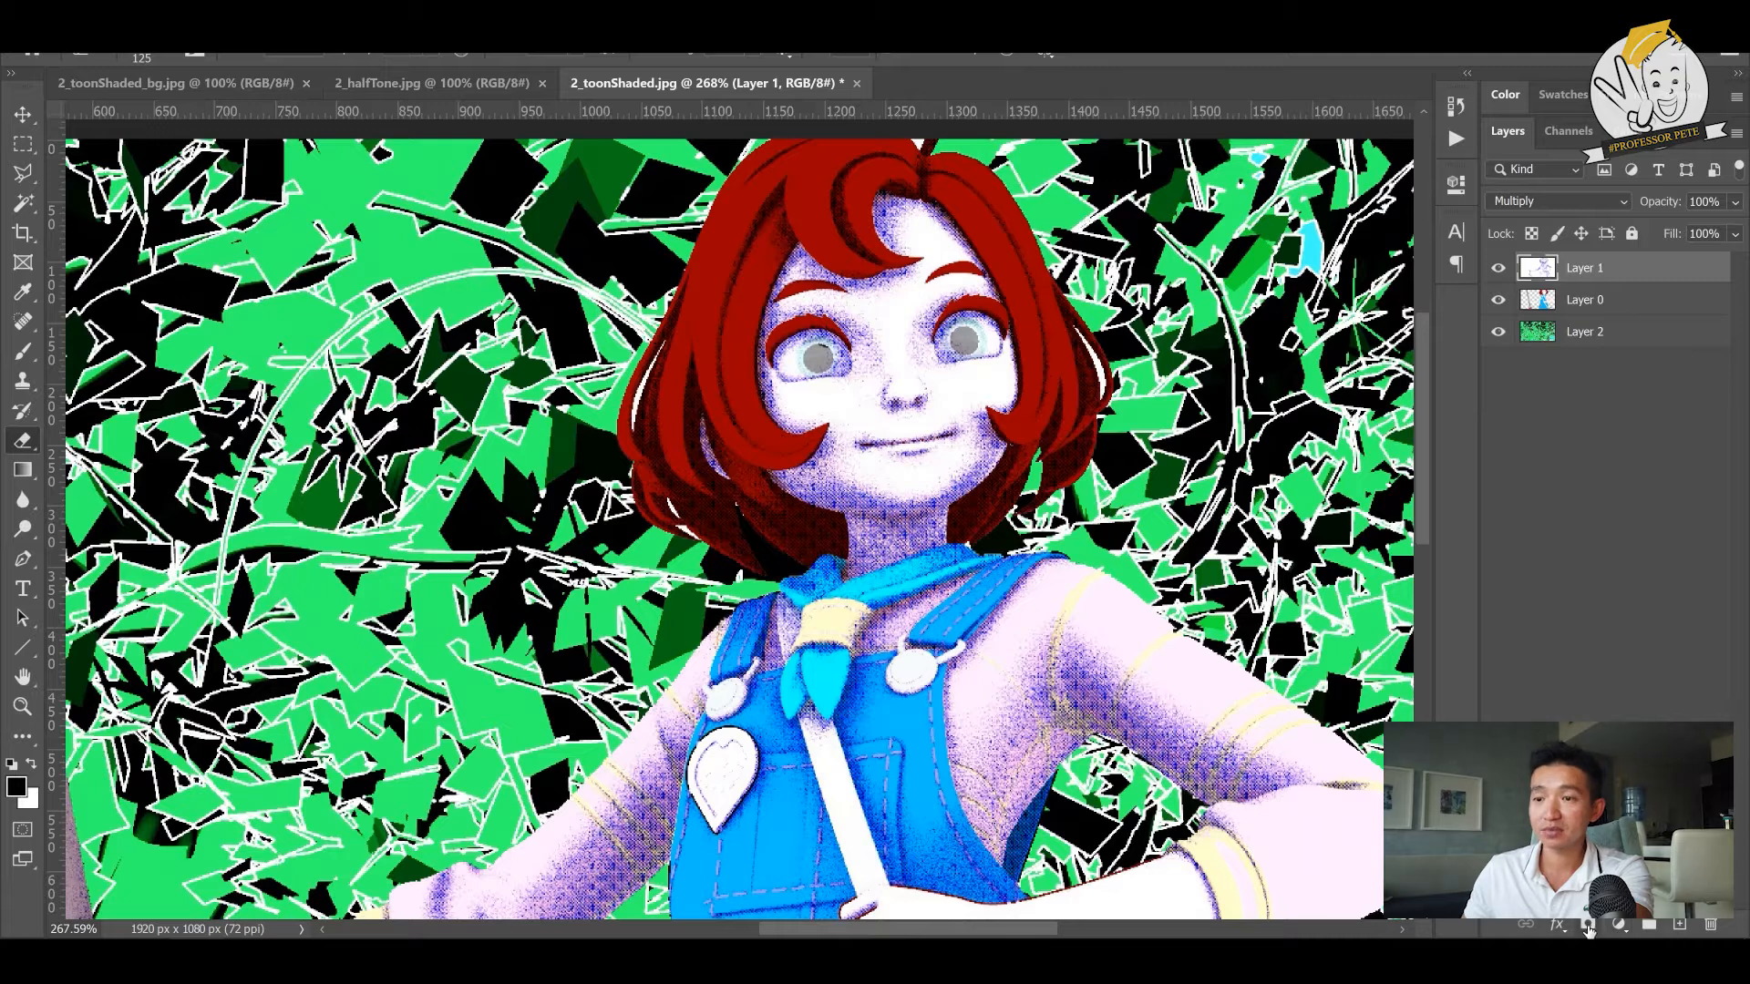
pyautogui.click(1619, 928)
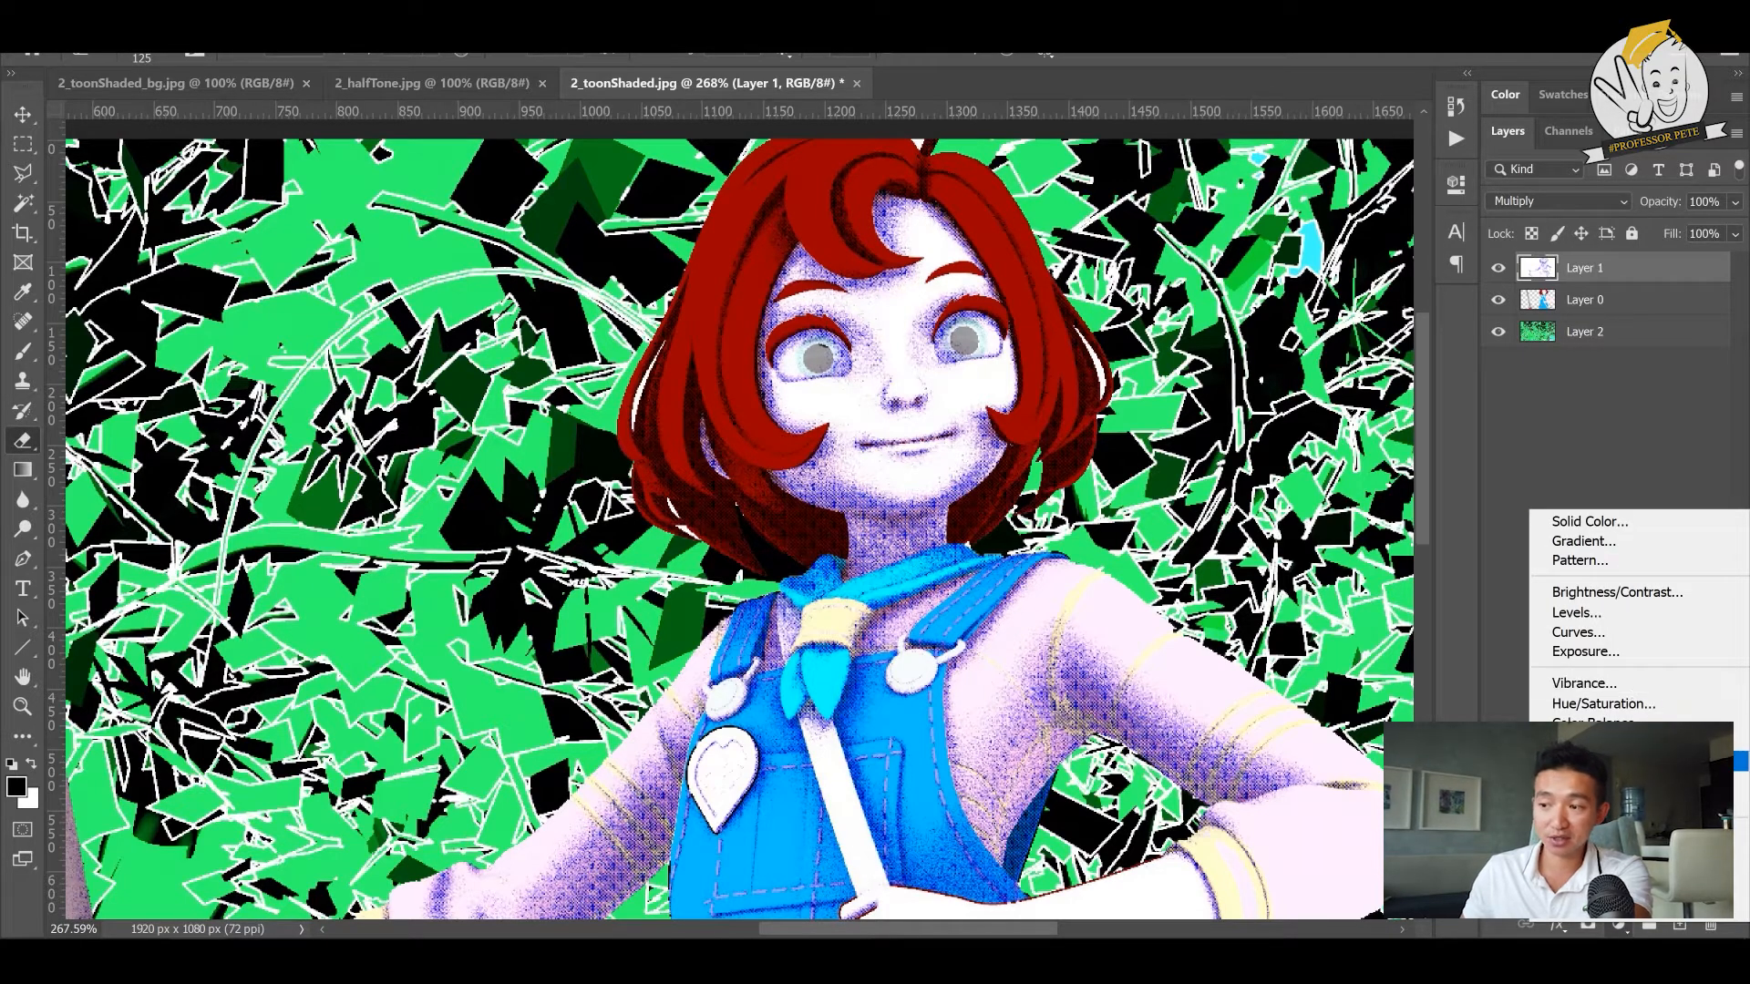
pyautogui.click(1621, 932)
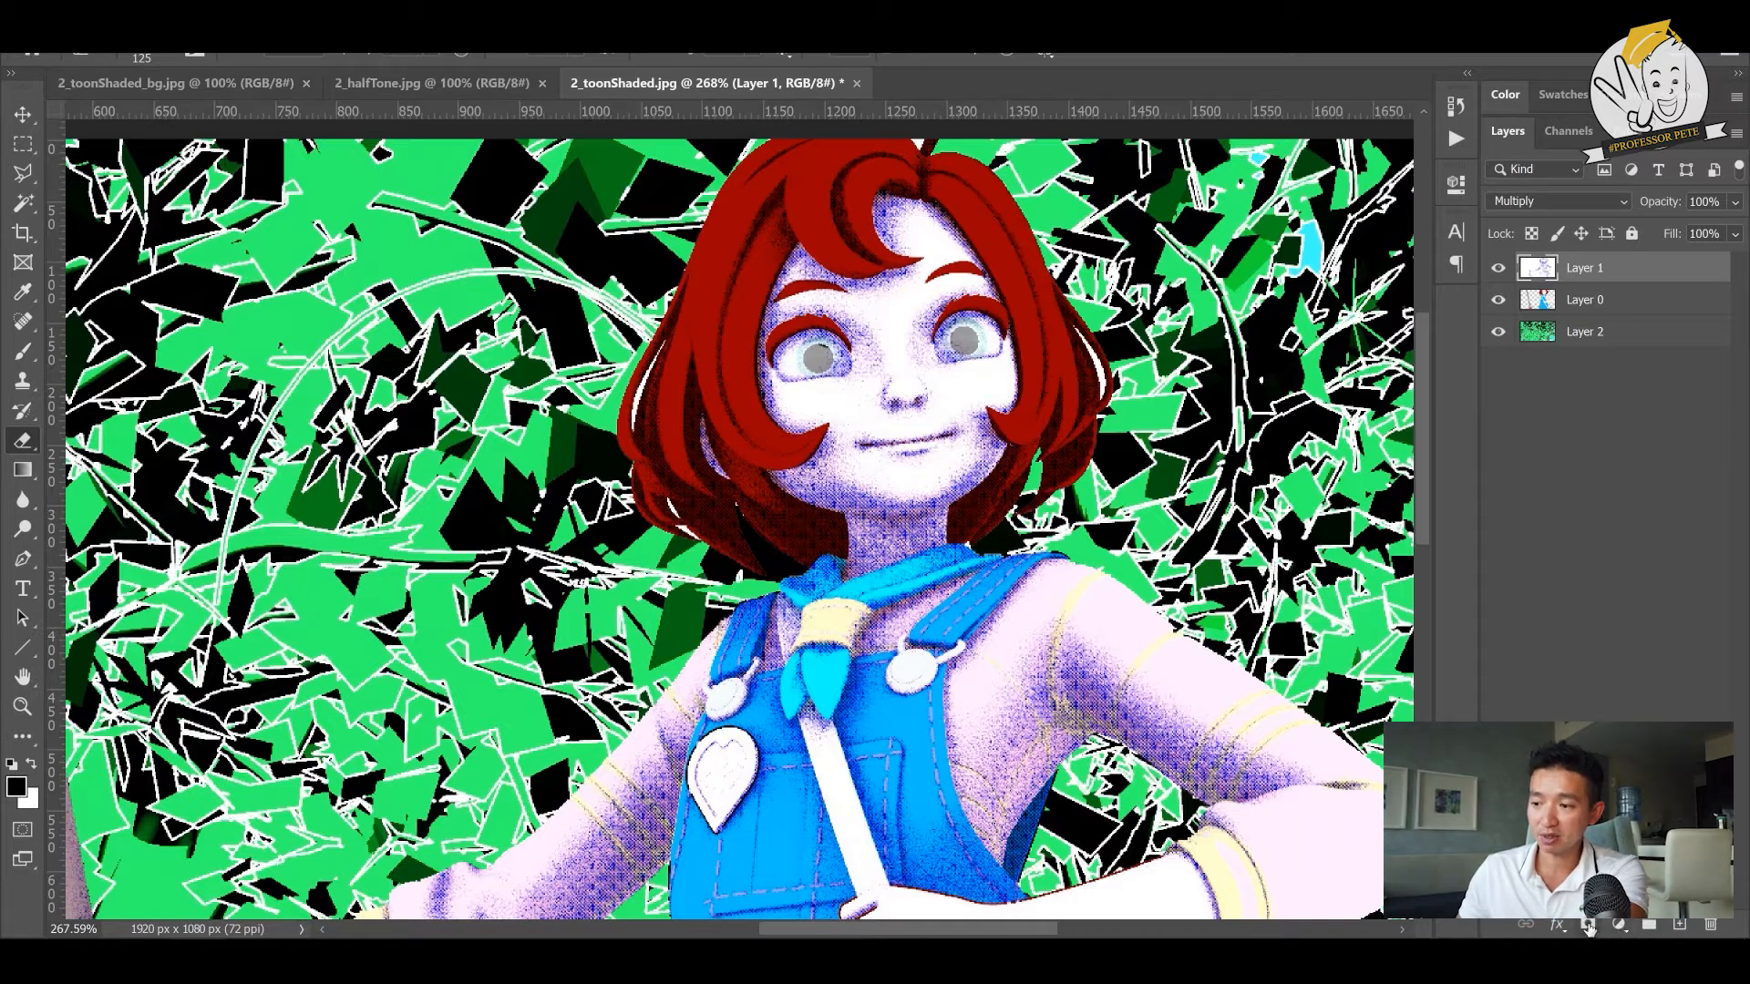
# - Add a layer mask to the halftone layer and paint black on it with a 400 px brush to hide the face shading
pyautogui.click(1589, 926)
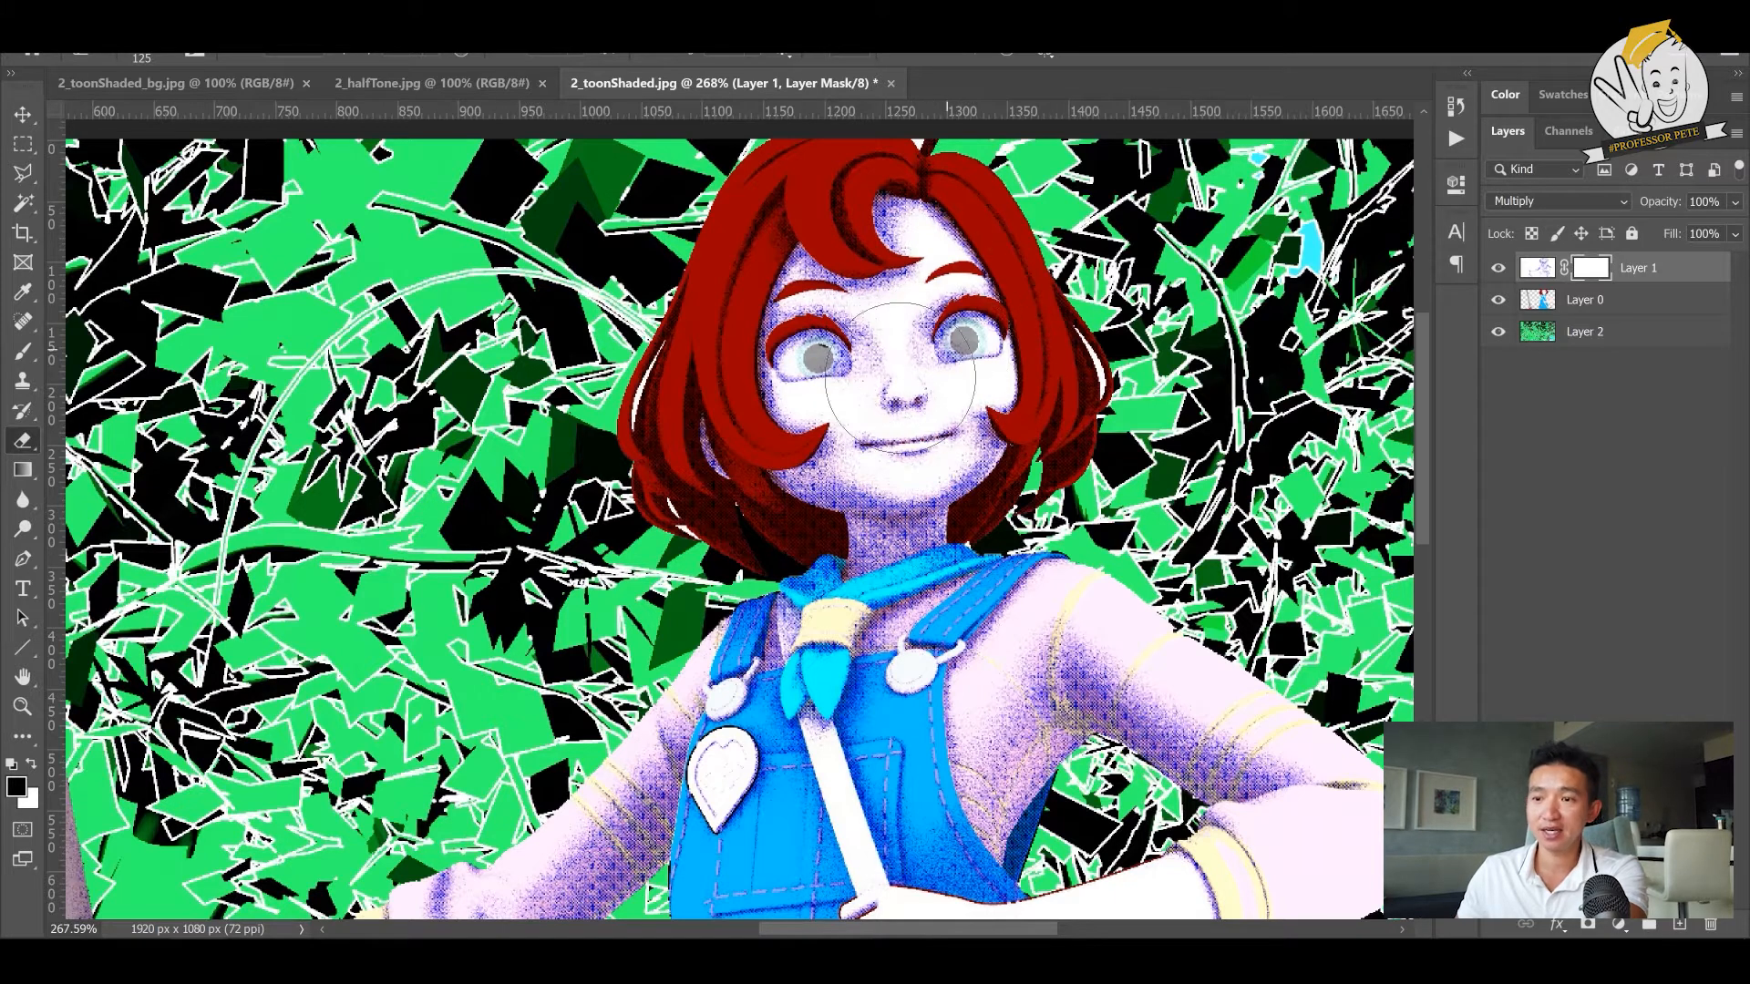
pyautogui.press('b')
pyautogui.click(892, 273)
pyautogui.hotkey('ctrl', 'z')
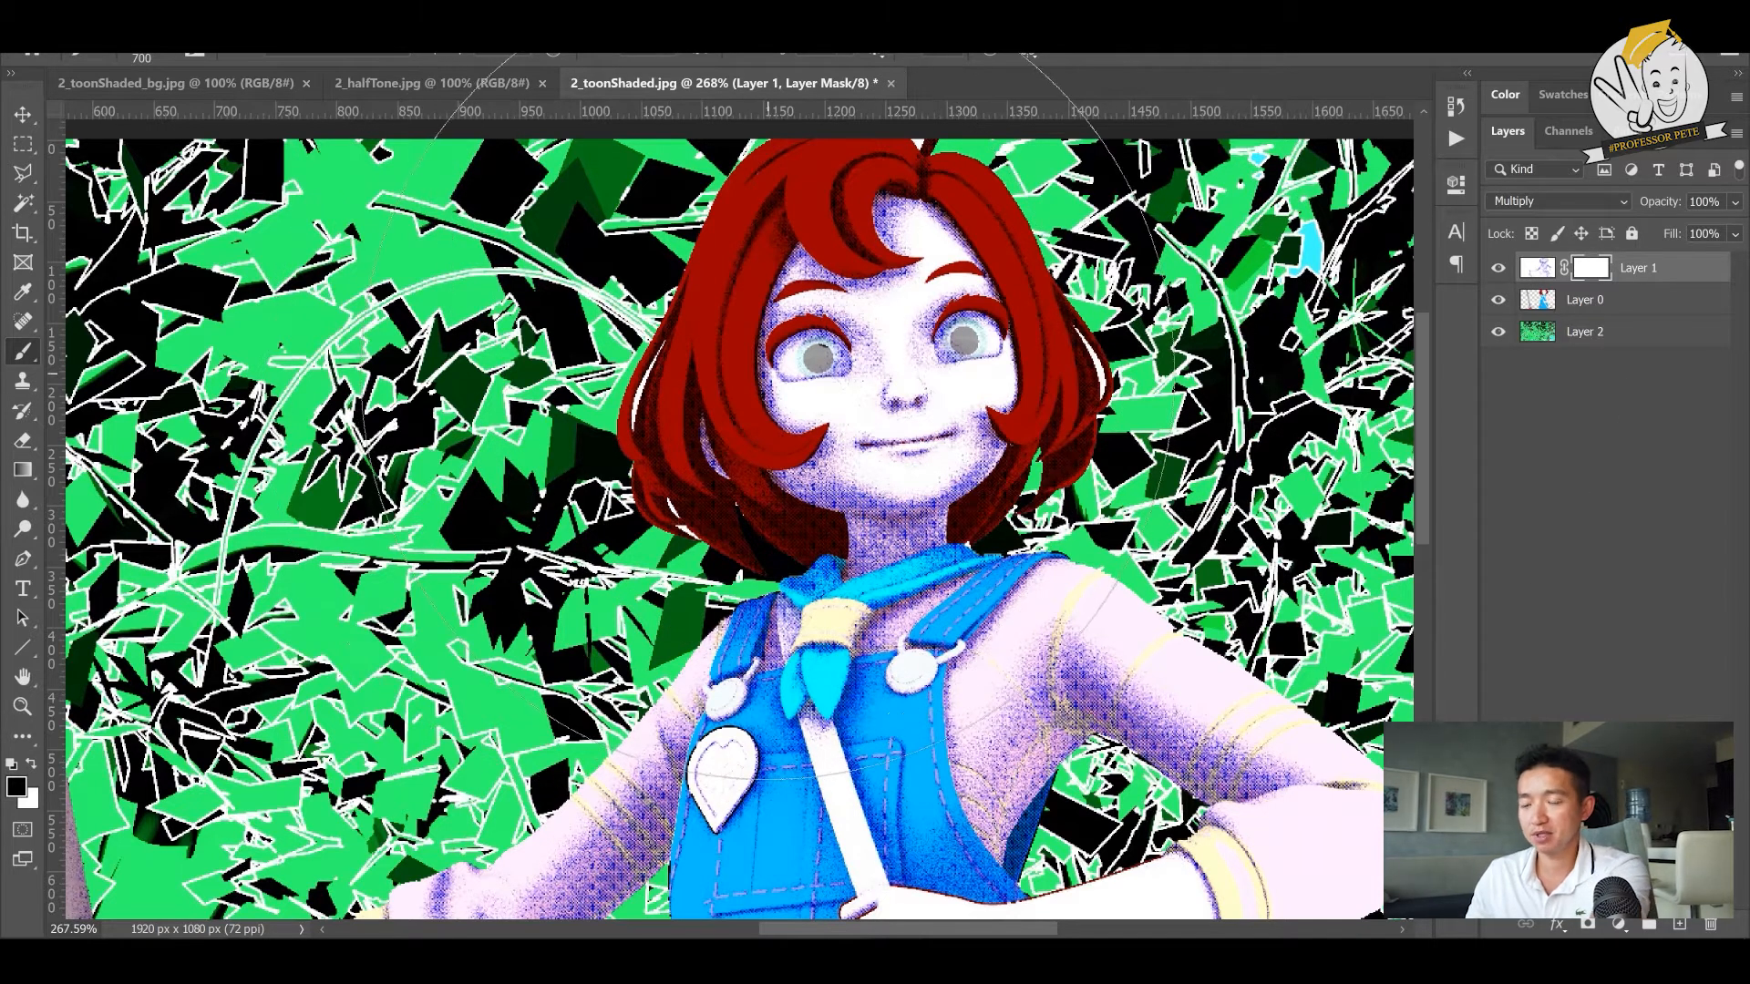
pyautogui.press('[')
pyautogui.press('[')
pyautogui.press('[')
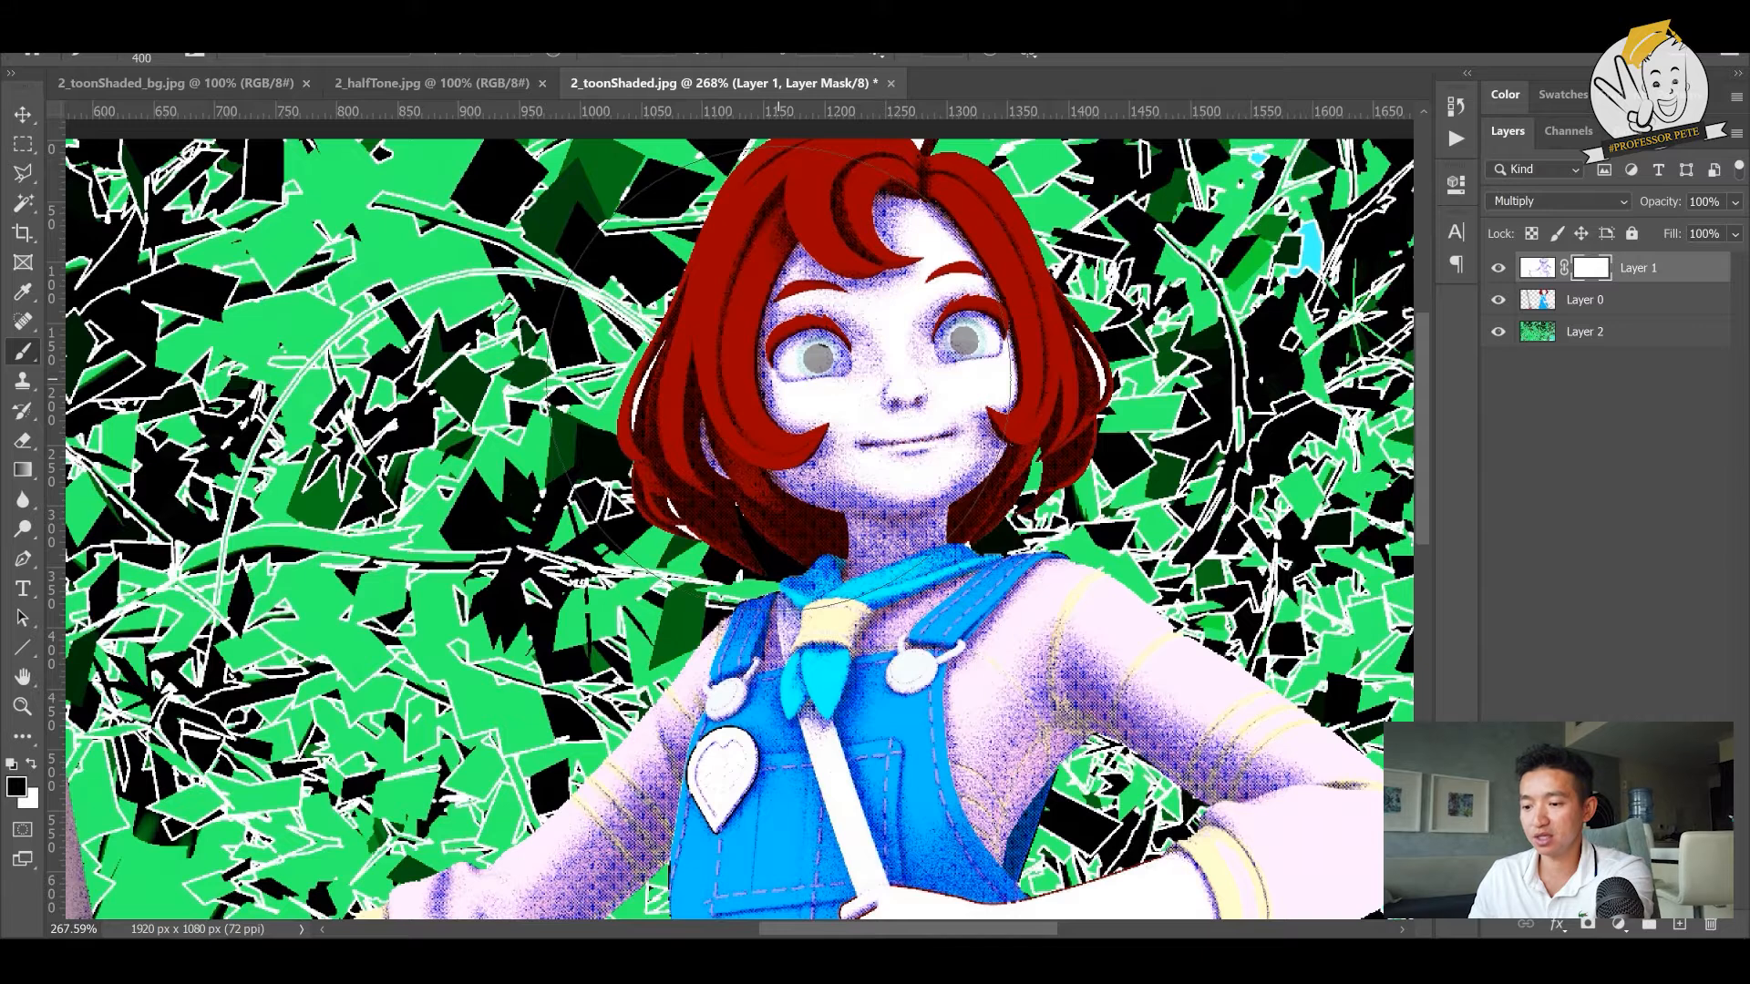
pyautogui.press('[')
pyautogui.press('[')
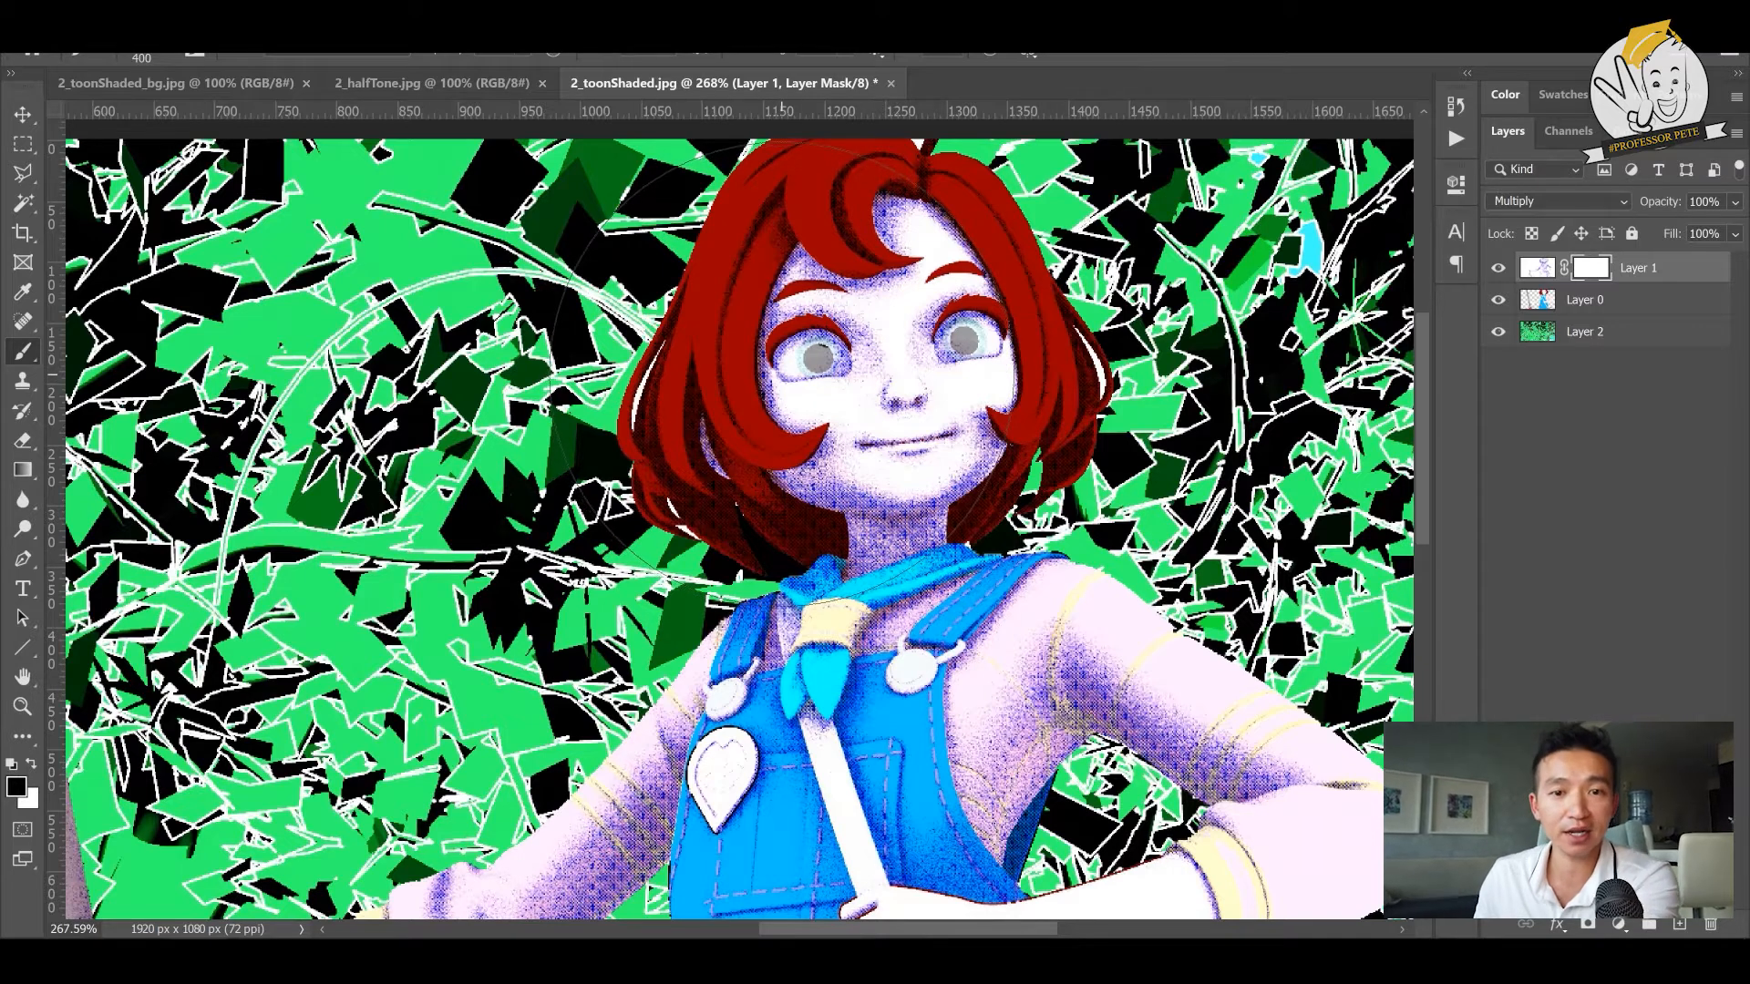
pyautogui.moveTo(842, 325)
pyautogui.mouseDown()
pyautogui.moveTo(905, 331)
pyautogui.moveTo(908, 376)
pyautogui.moveTo(867, 307)
pyautogui.moveTo(914, 310)
pyautogui.moveTo(875, 352)
pyautogui.mouseUp()
# - Paint black on the mask with a 200 px brush at 43% hardness to hide the halftone shading over the hair
pyautogui.press('[')
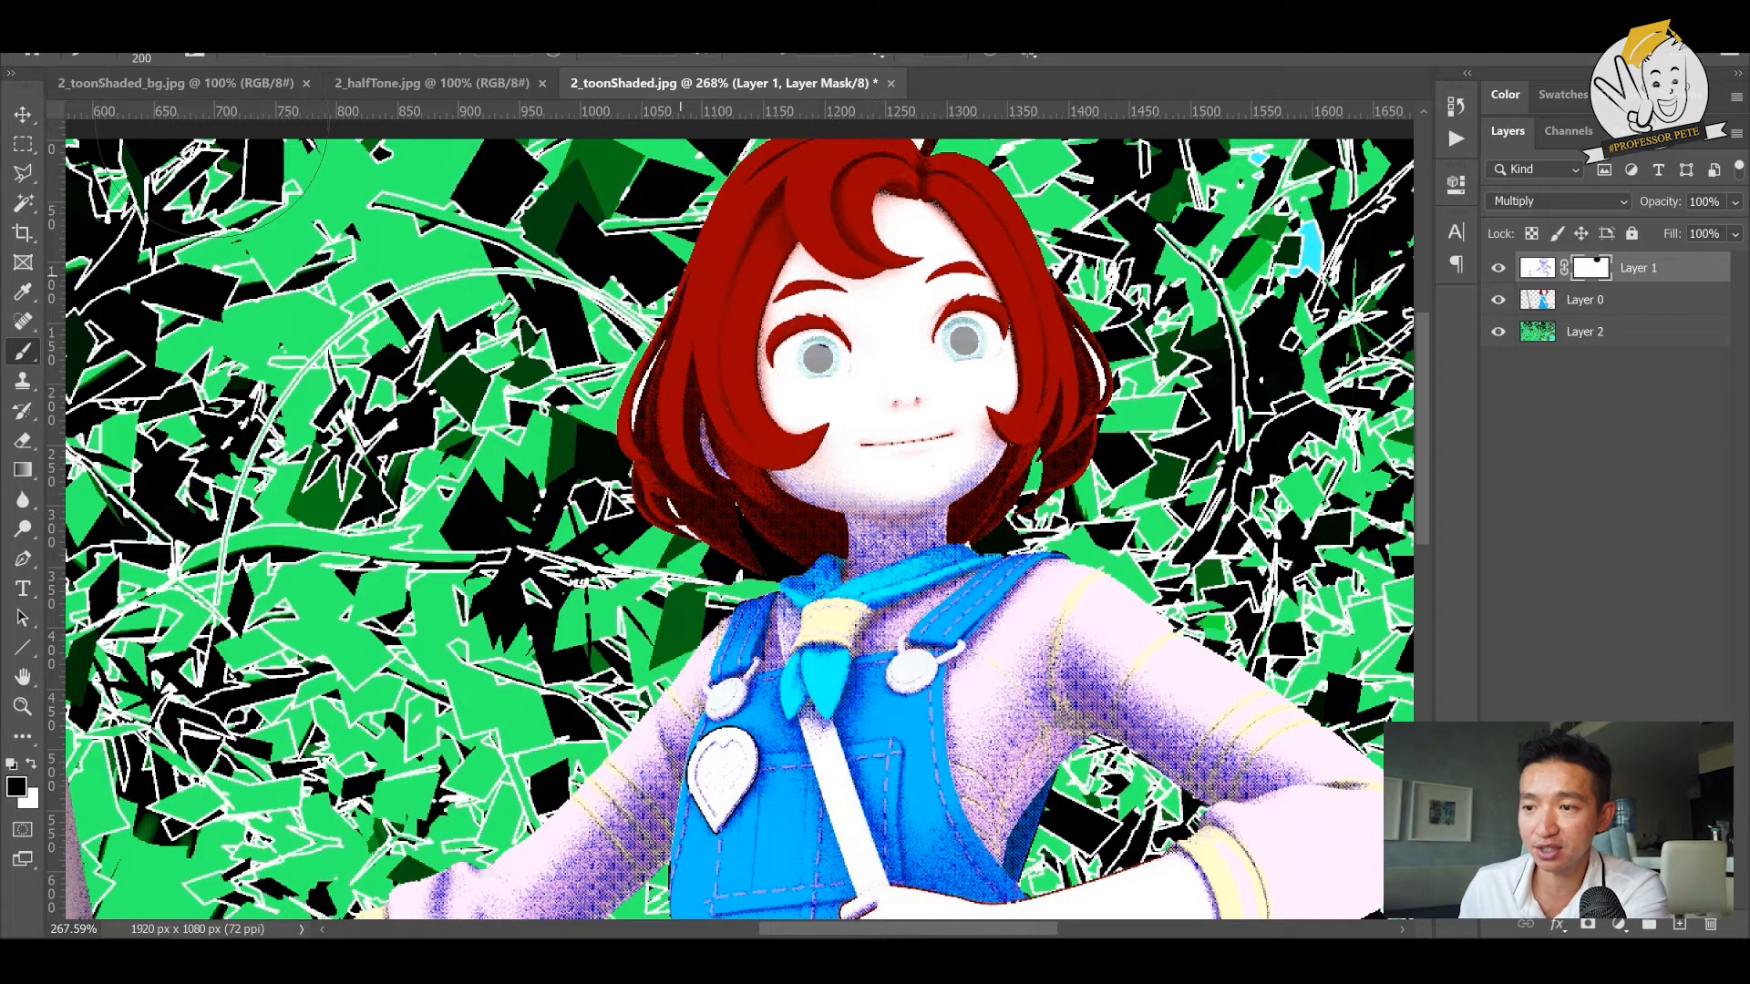
pyautogui.click(171, 57)
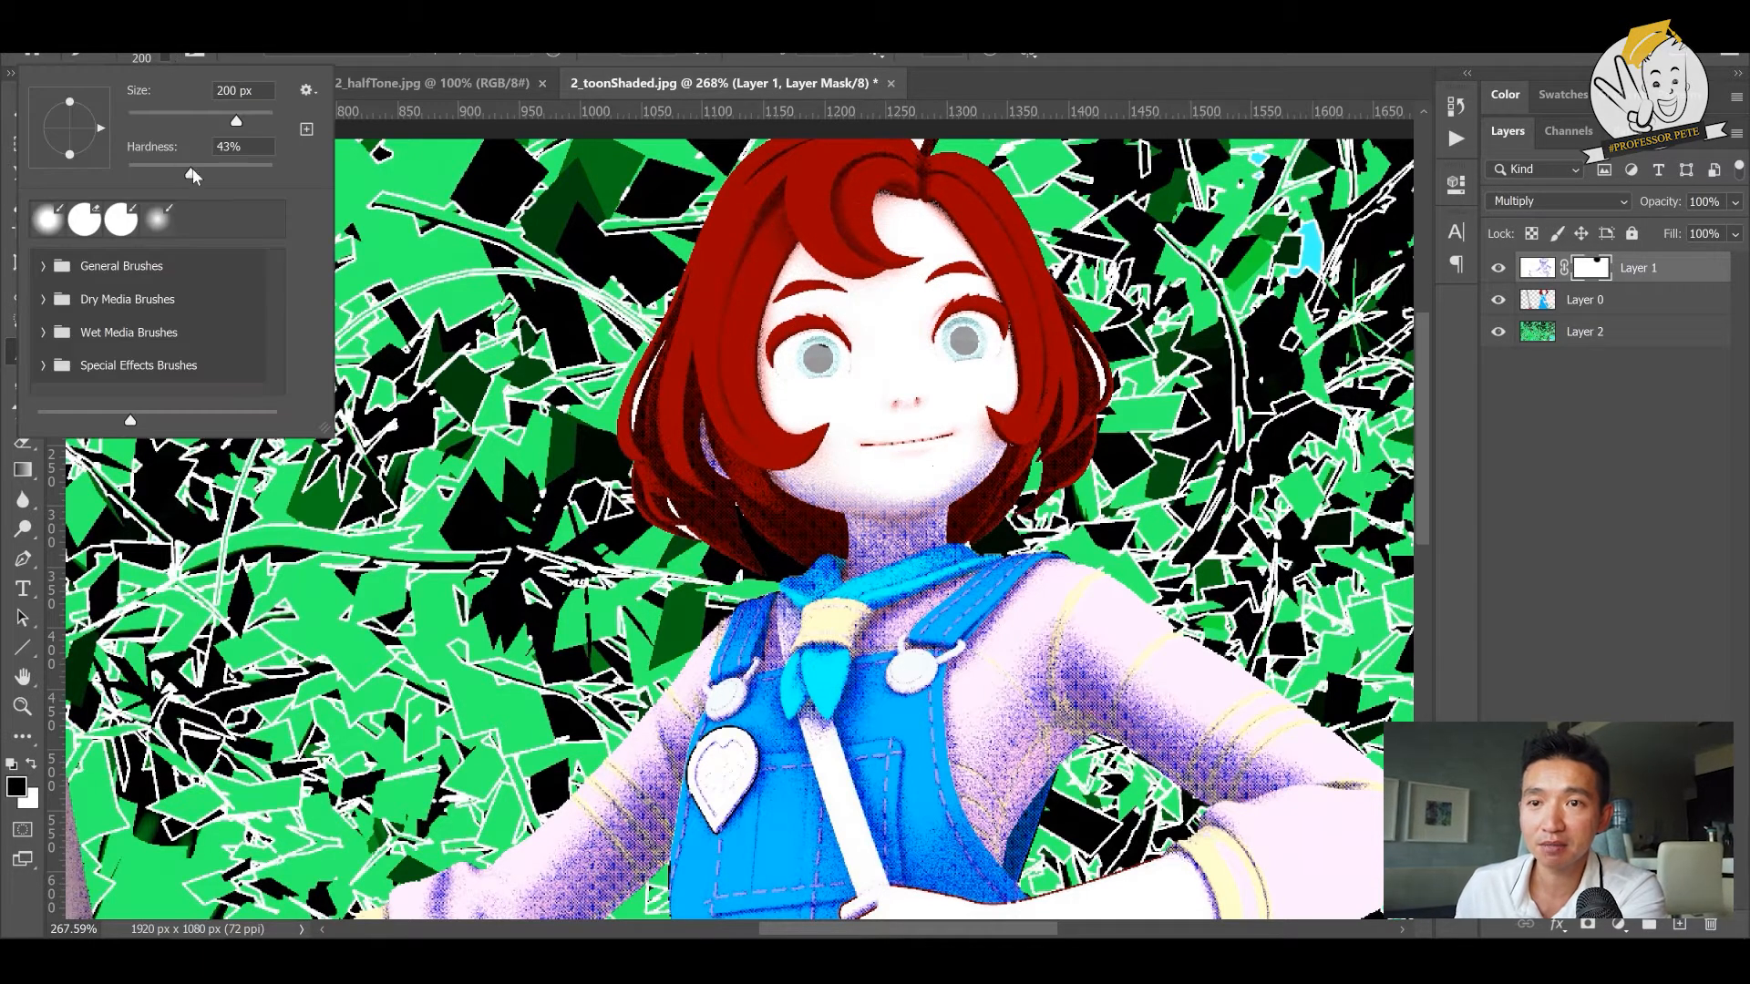
pyautogui.press('Return')
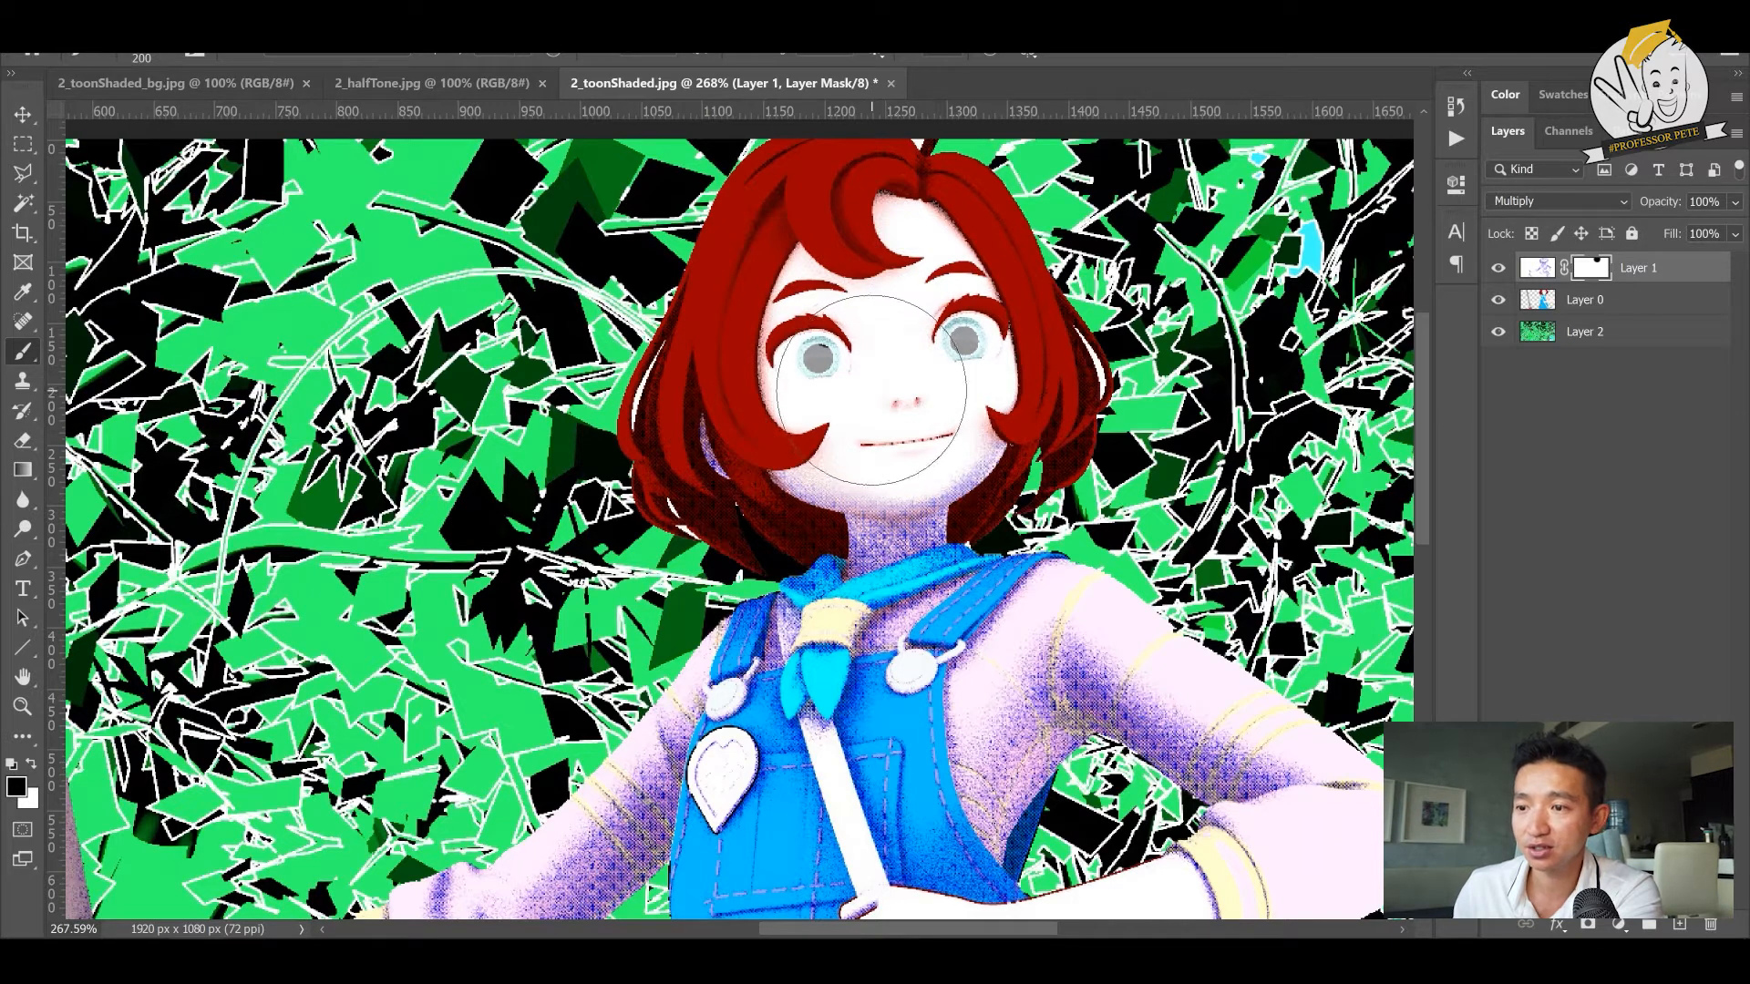
pyautogui.press(']')
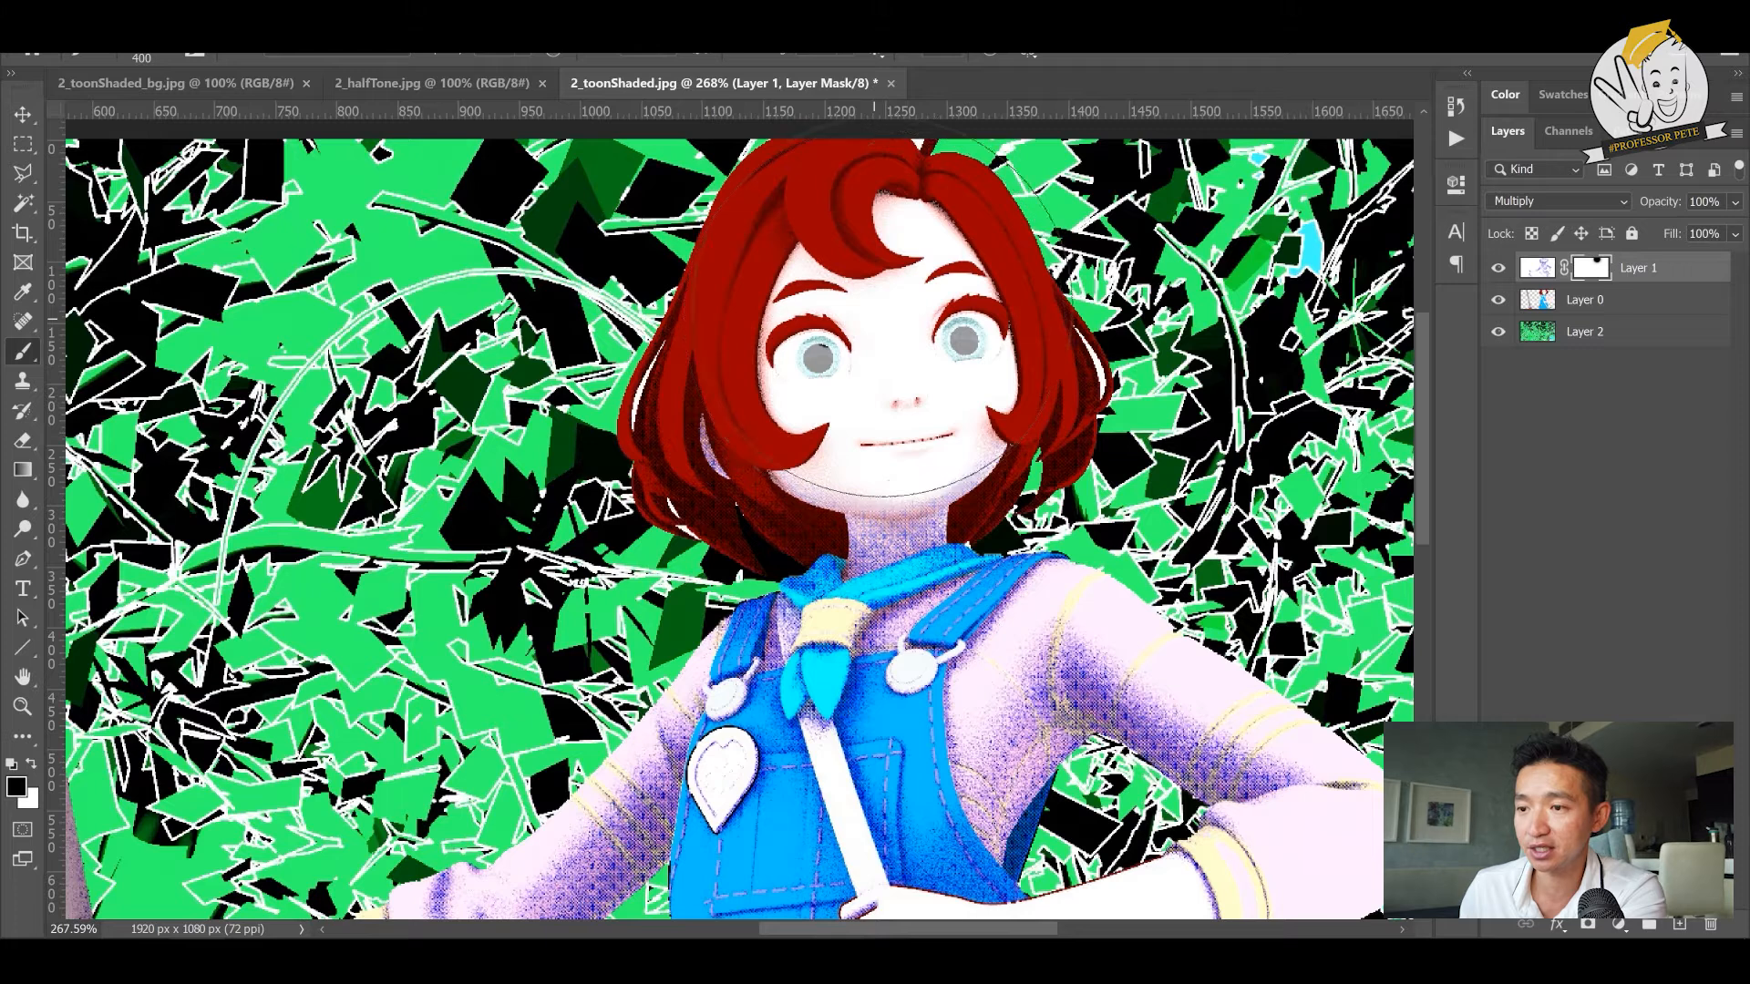
pyautogui.press('[')
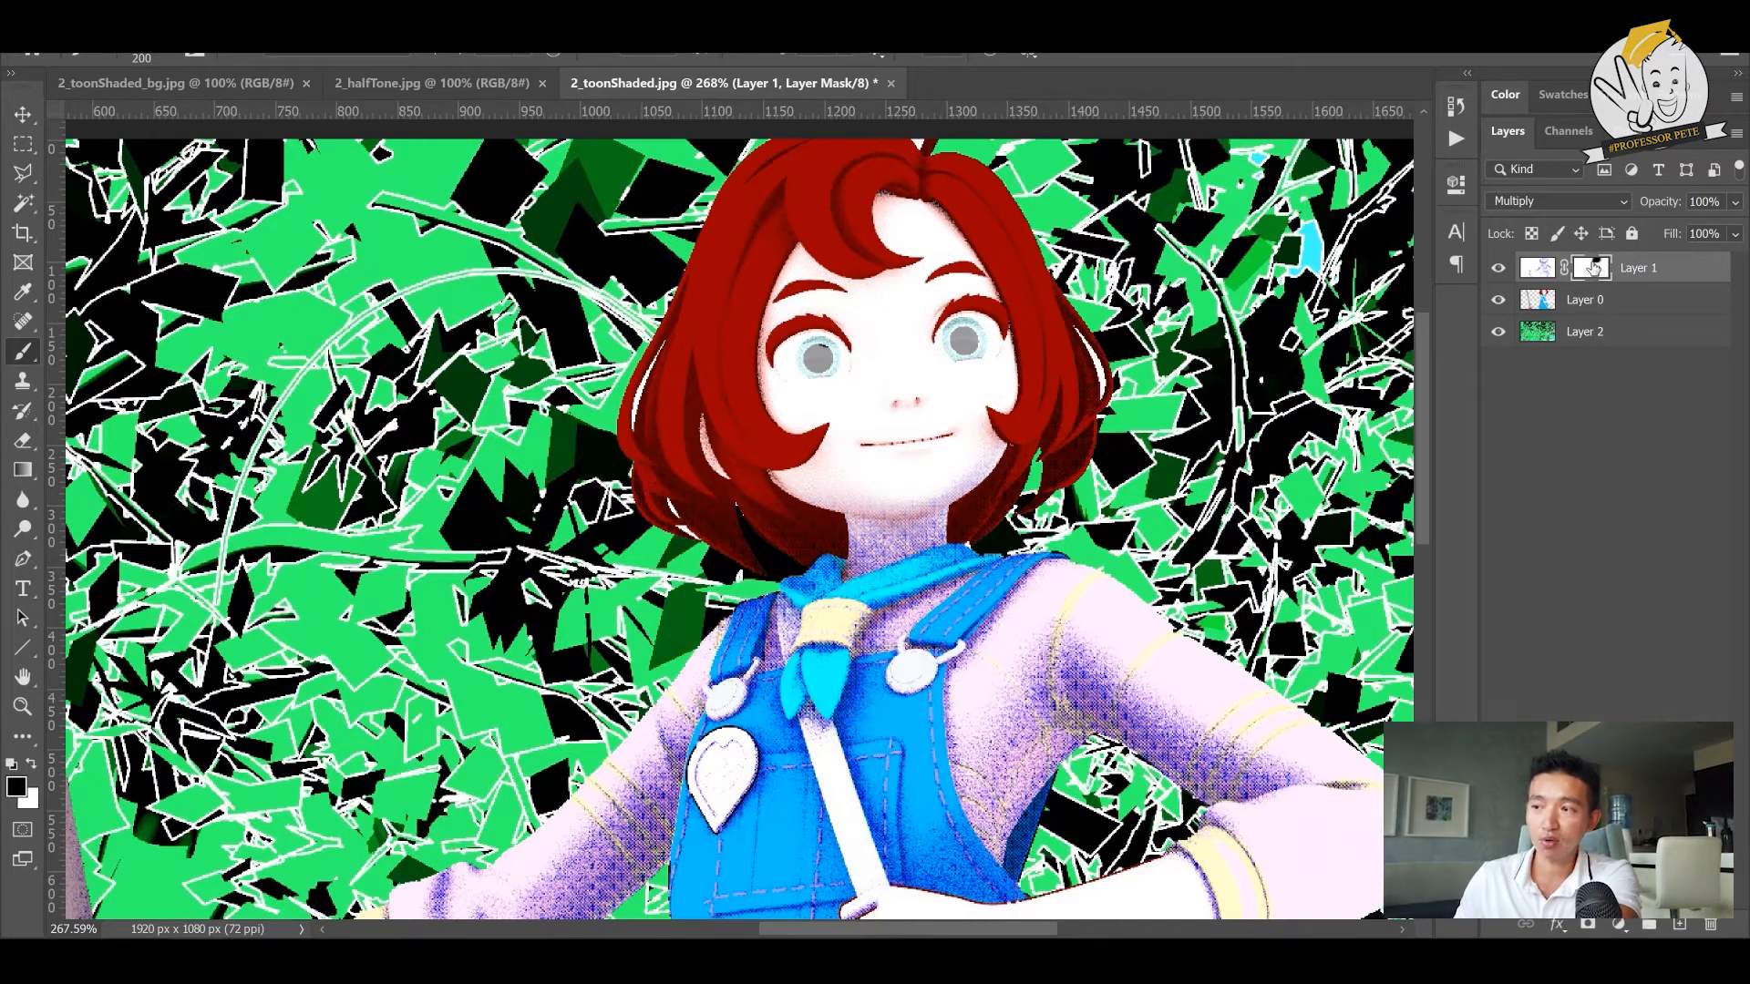
# - Try painting white on the mask over the face to bring back the halftone shading, and undo the stroke
pyautogui.press('x')
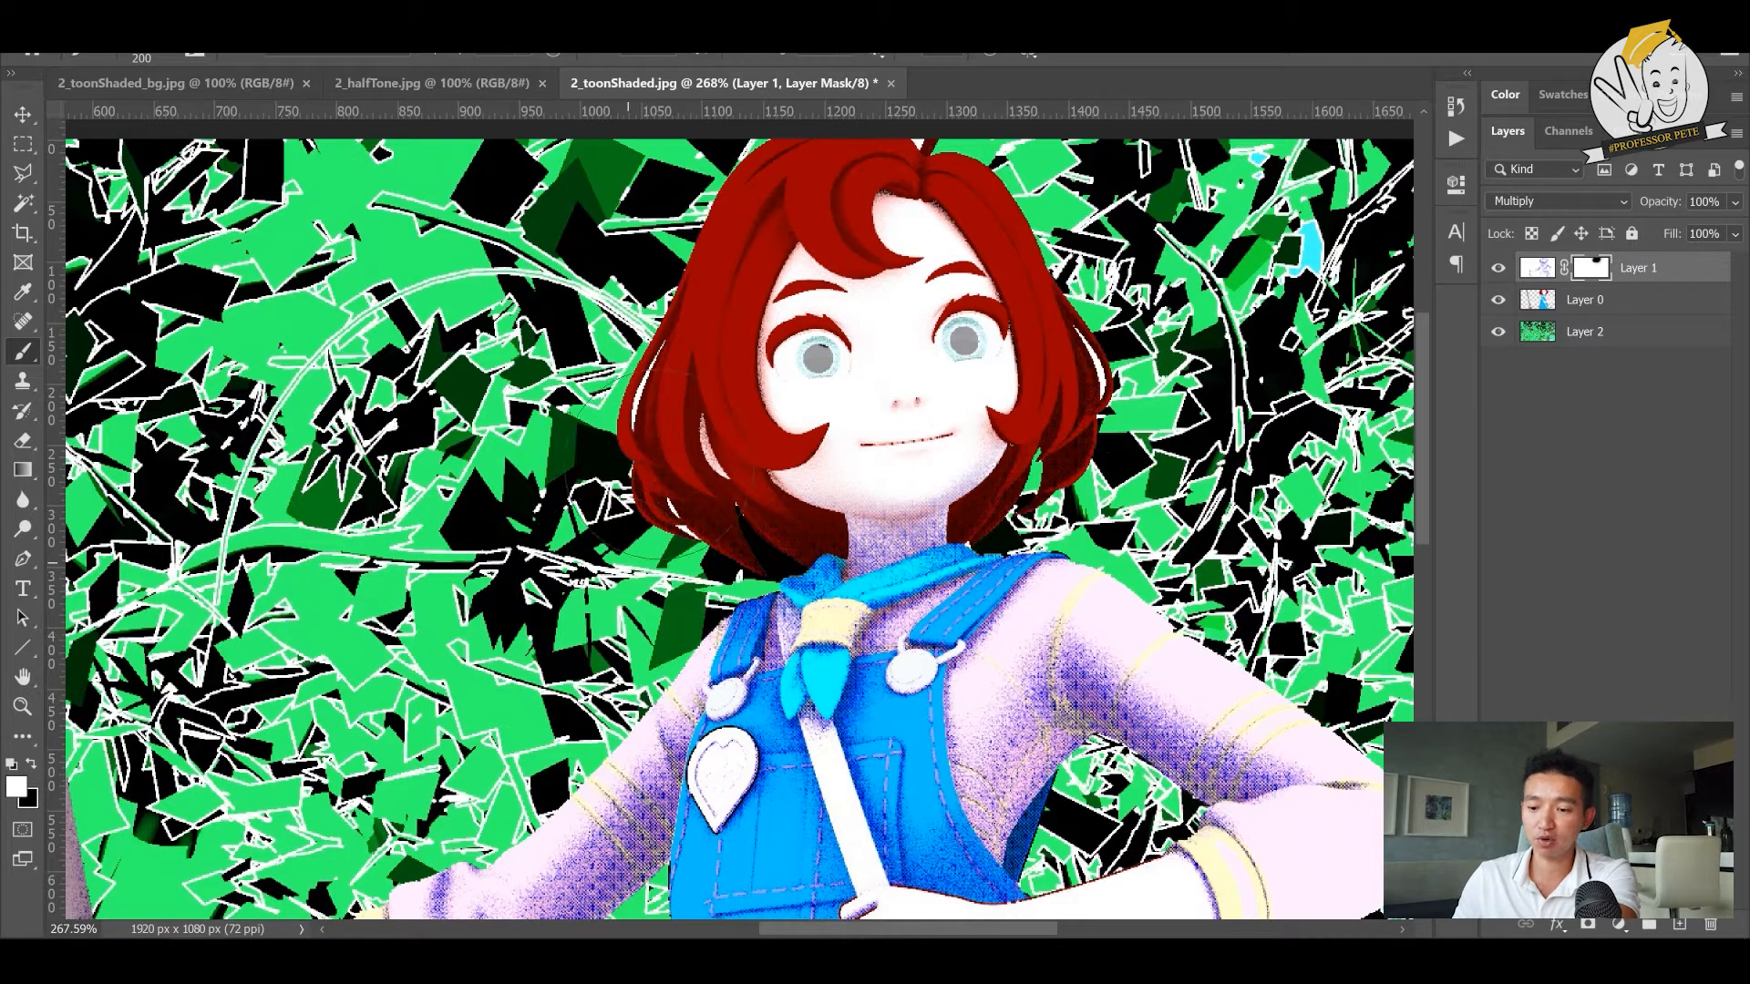
pyautogui.moveTo(848, 356)
pyautogui.mouseDown()
pyautogui.moveTo(821, 383)
pyautogui.moveTo(921, 328)
pyautogui.moveTo(886, 310)
pyautogui.mouseUp()
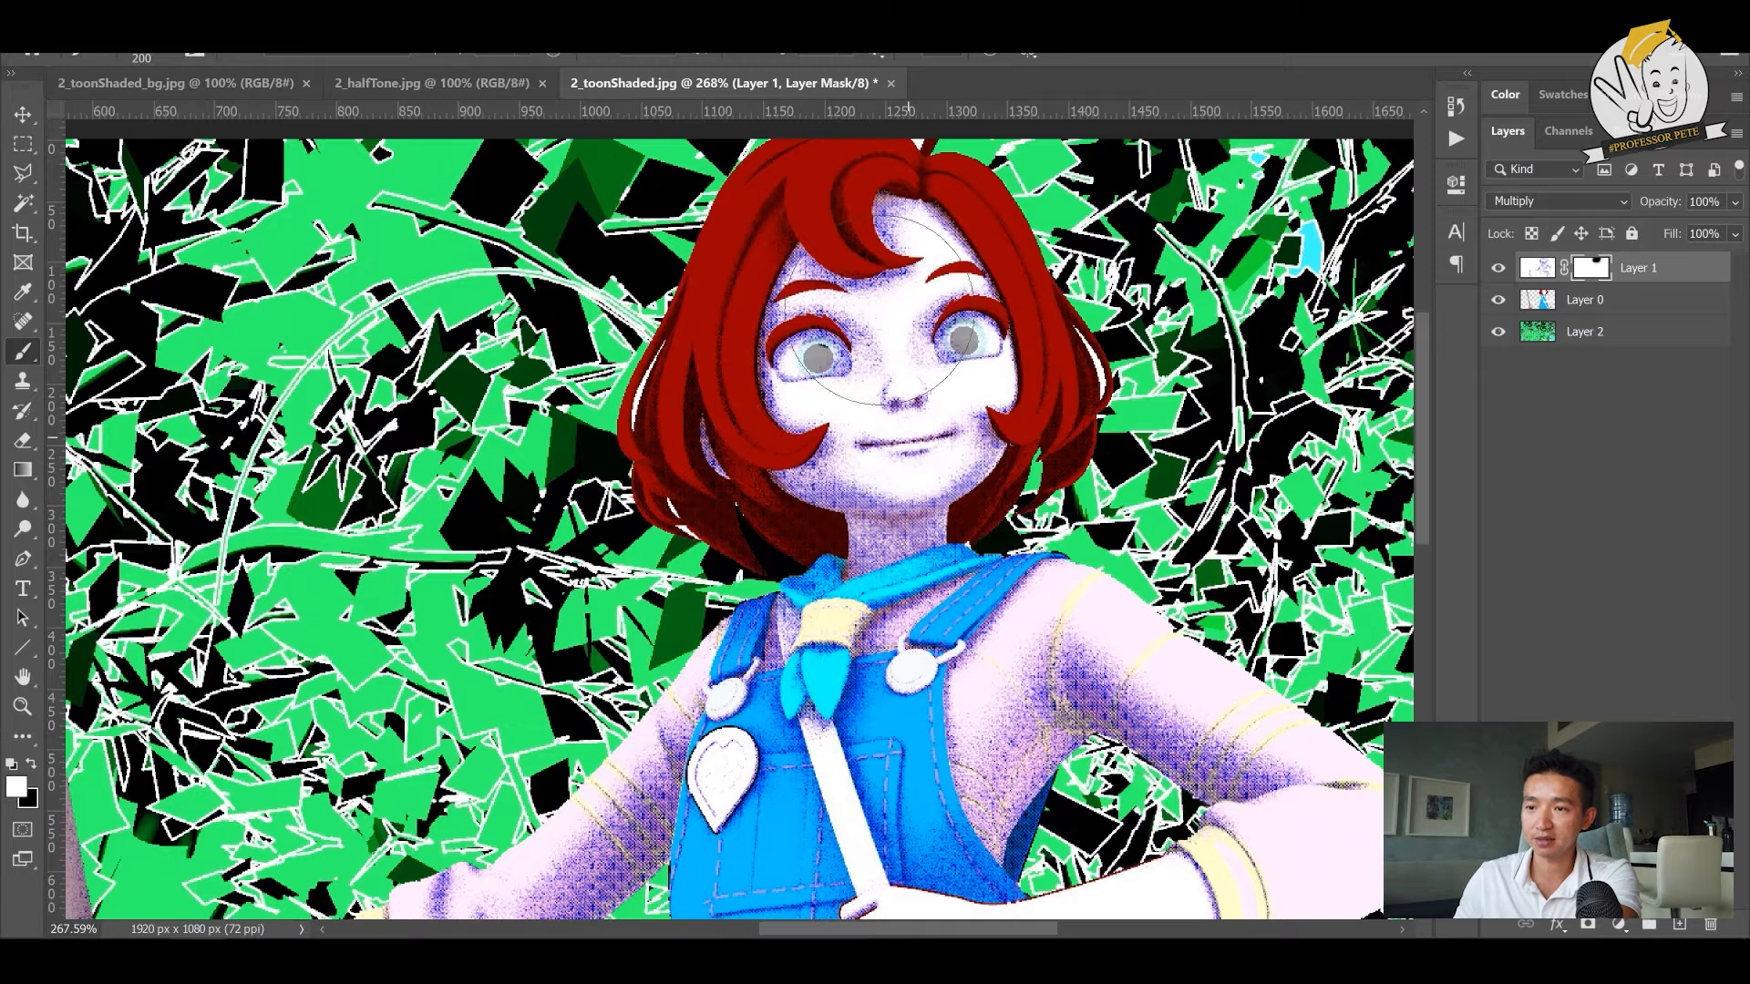
pyautogui.hotkey('ctrl', 'z')
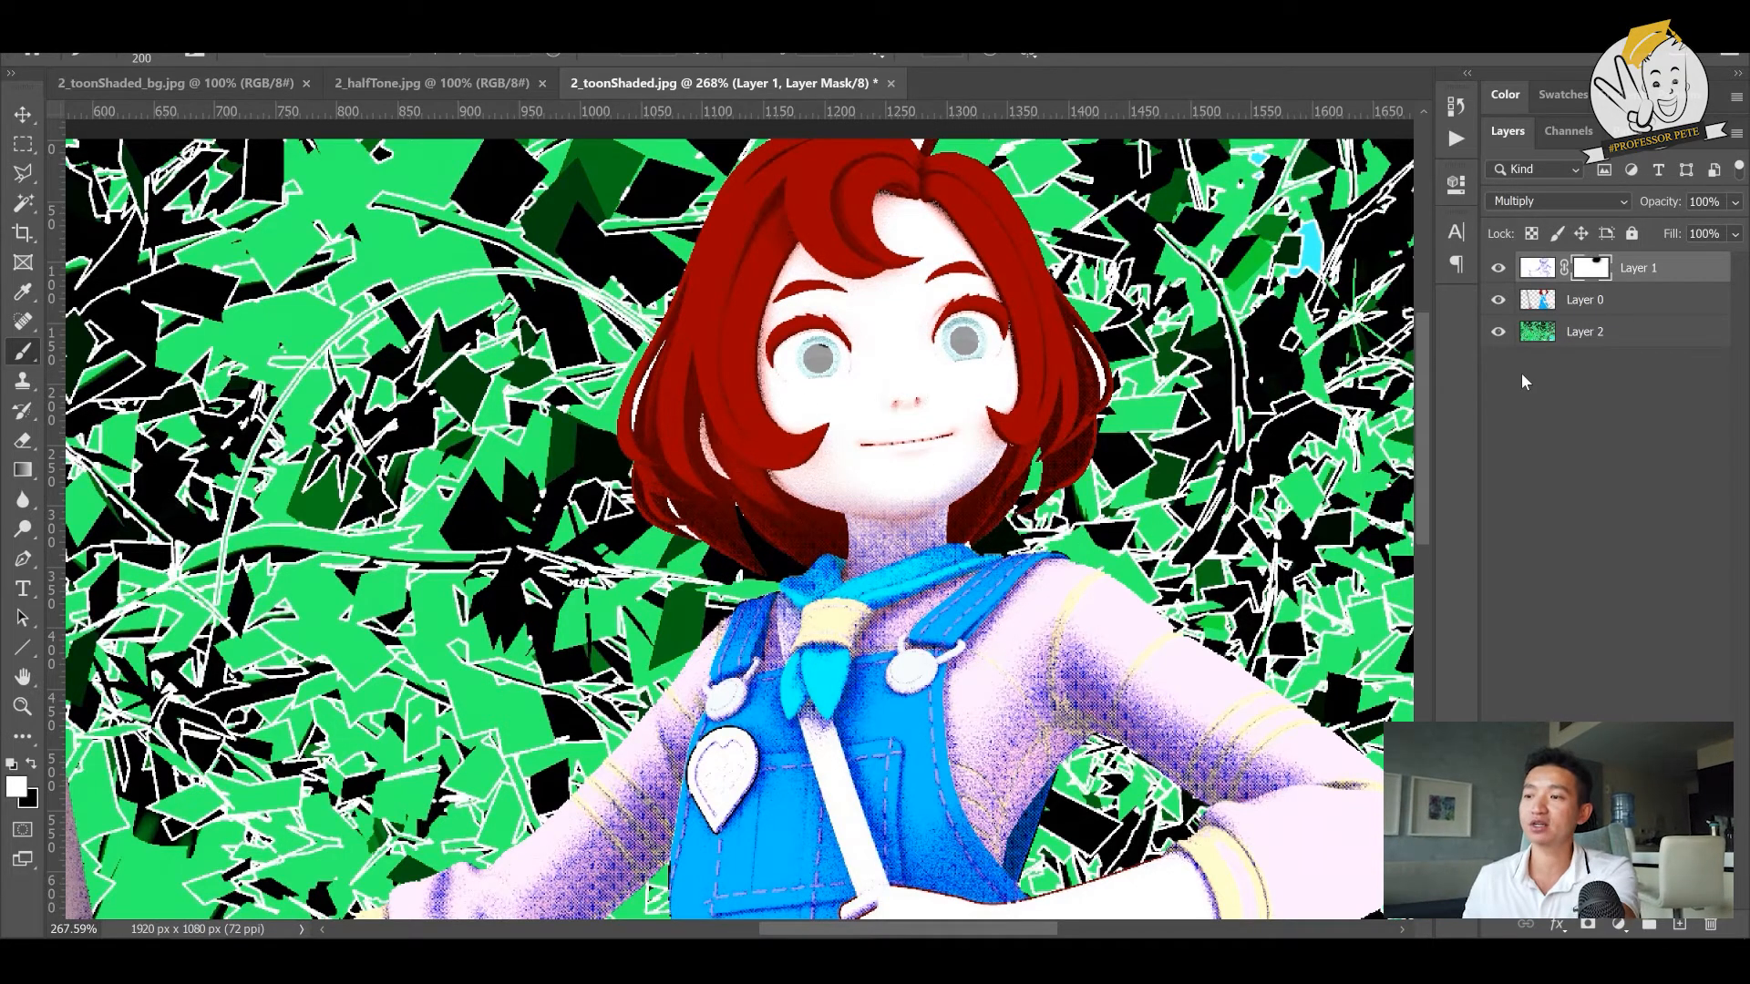
pyautogui.press('x')
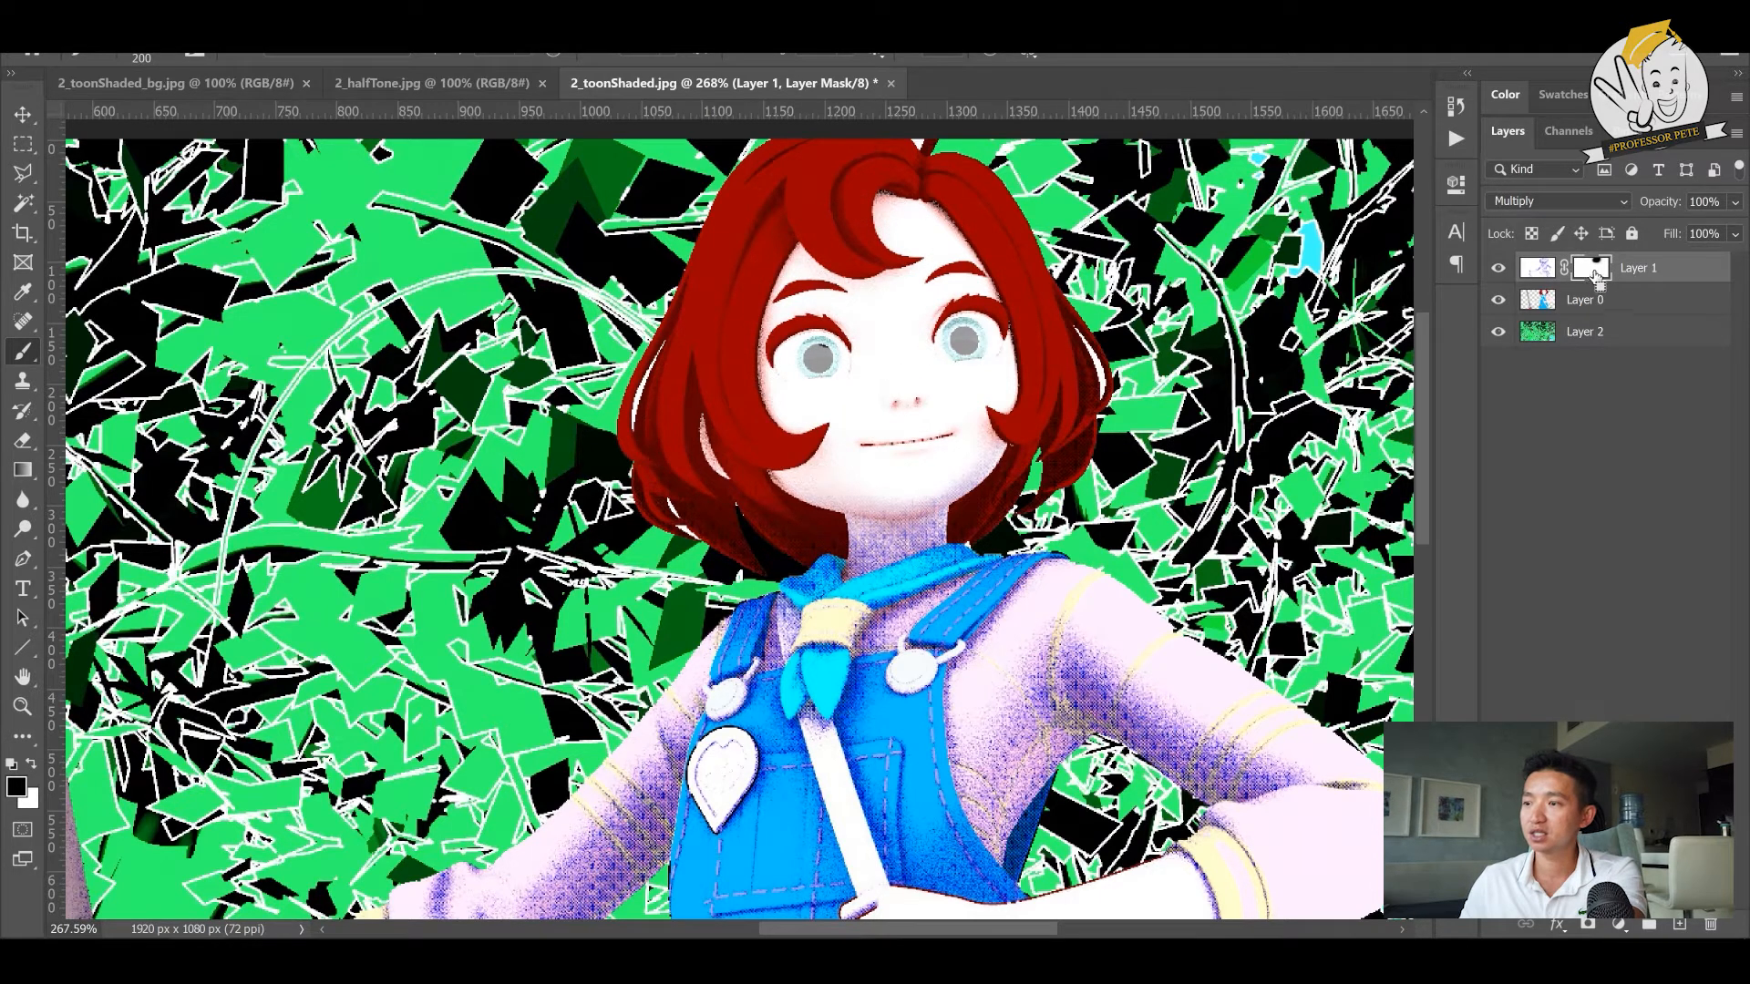
# - Try painting black directly on the halftone layer's image instead of its mask, across the shoulder and arm, and undo the stroke
pyautogui.click(1564, 269)
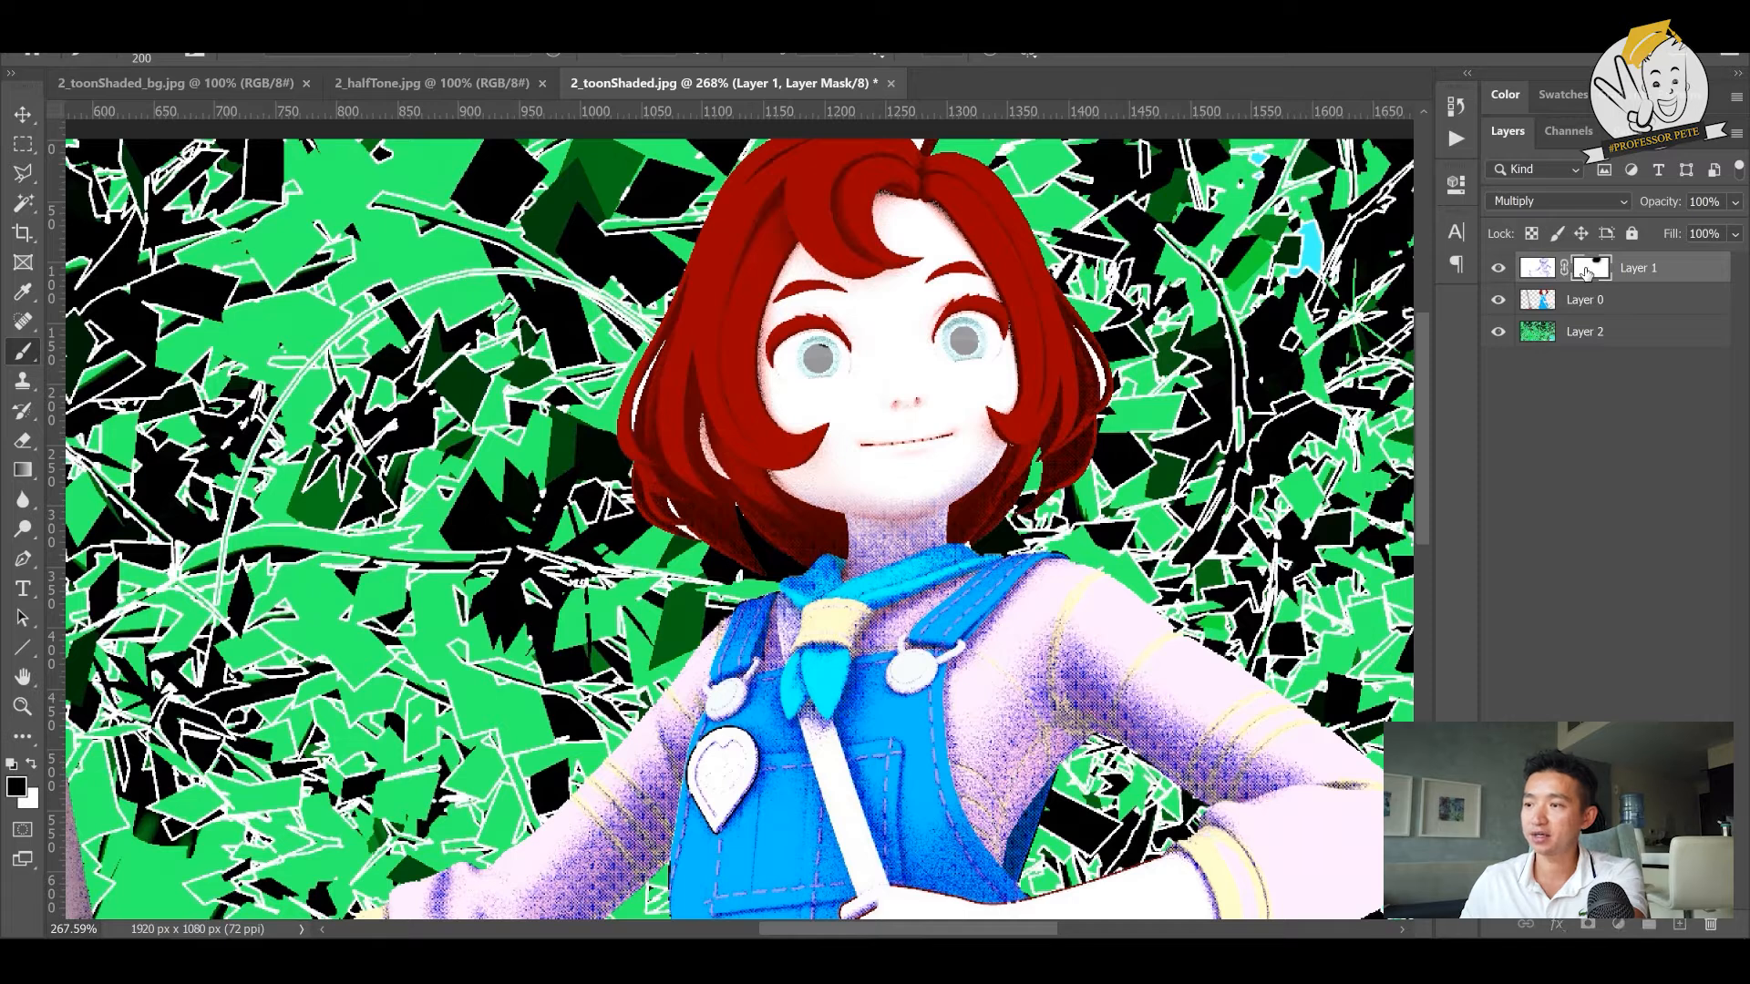
pyautogui.click(1534, 274)
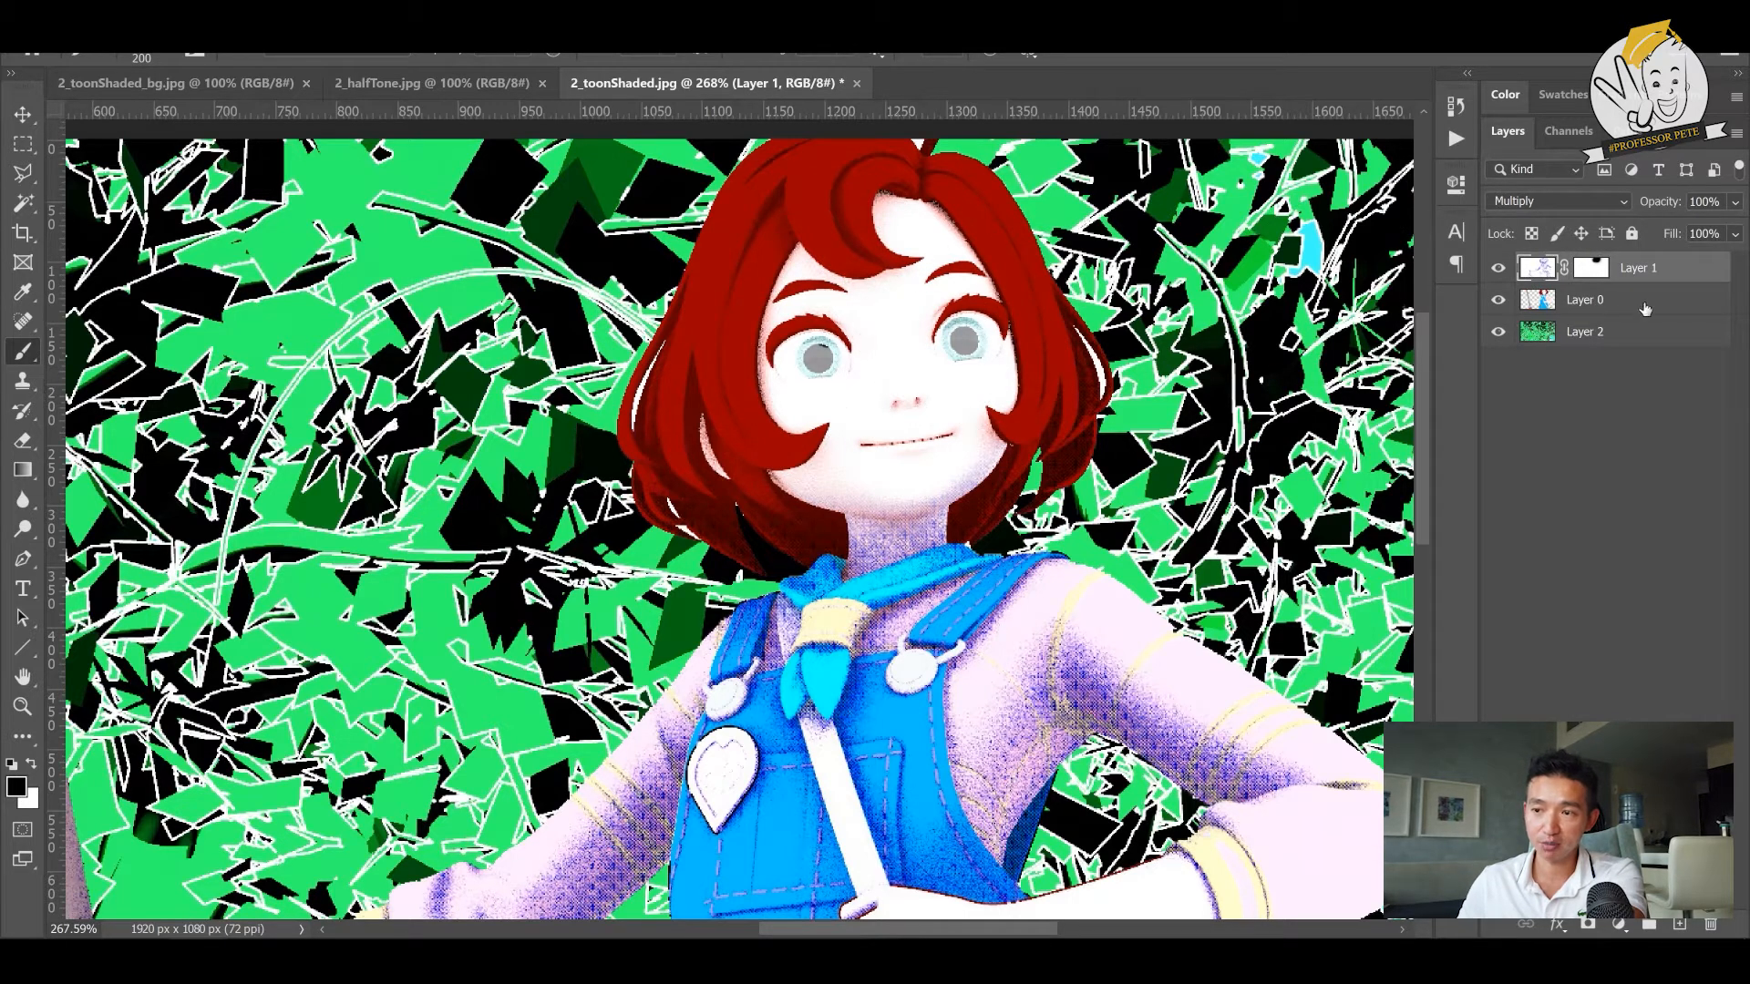
pyautogui.moveTo(875, 456)
pyautogui.mouseDown()
pyautogui.moveTo(857, 510)
pyautogui.moveTo(911, 593)
pyautogui.moveTo(1048, 638)
pyautogui.moveTo(1039, 756)
pyautogui.moveTo(1185, 775)
pyautogui.moveTo(1203, 629)
pyautogui.mouseUp()
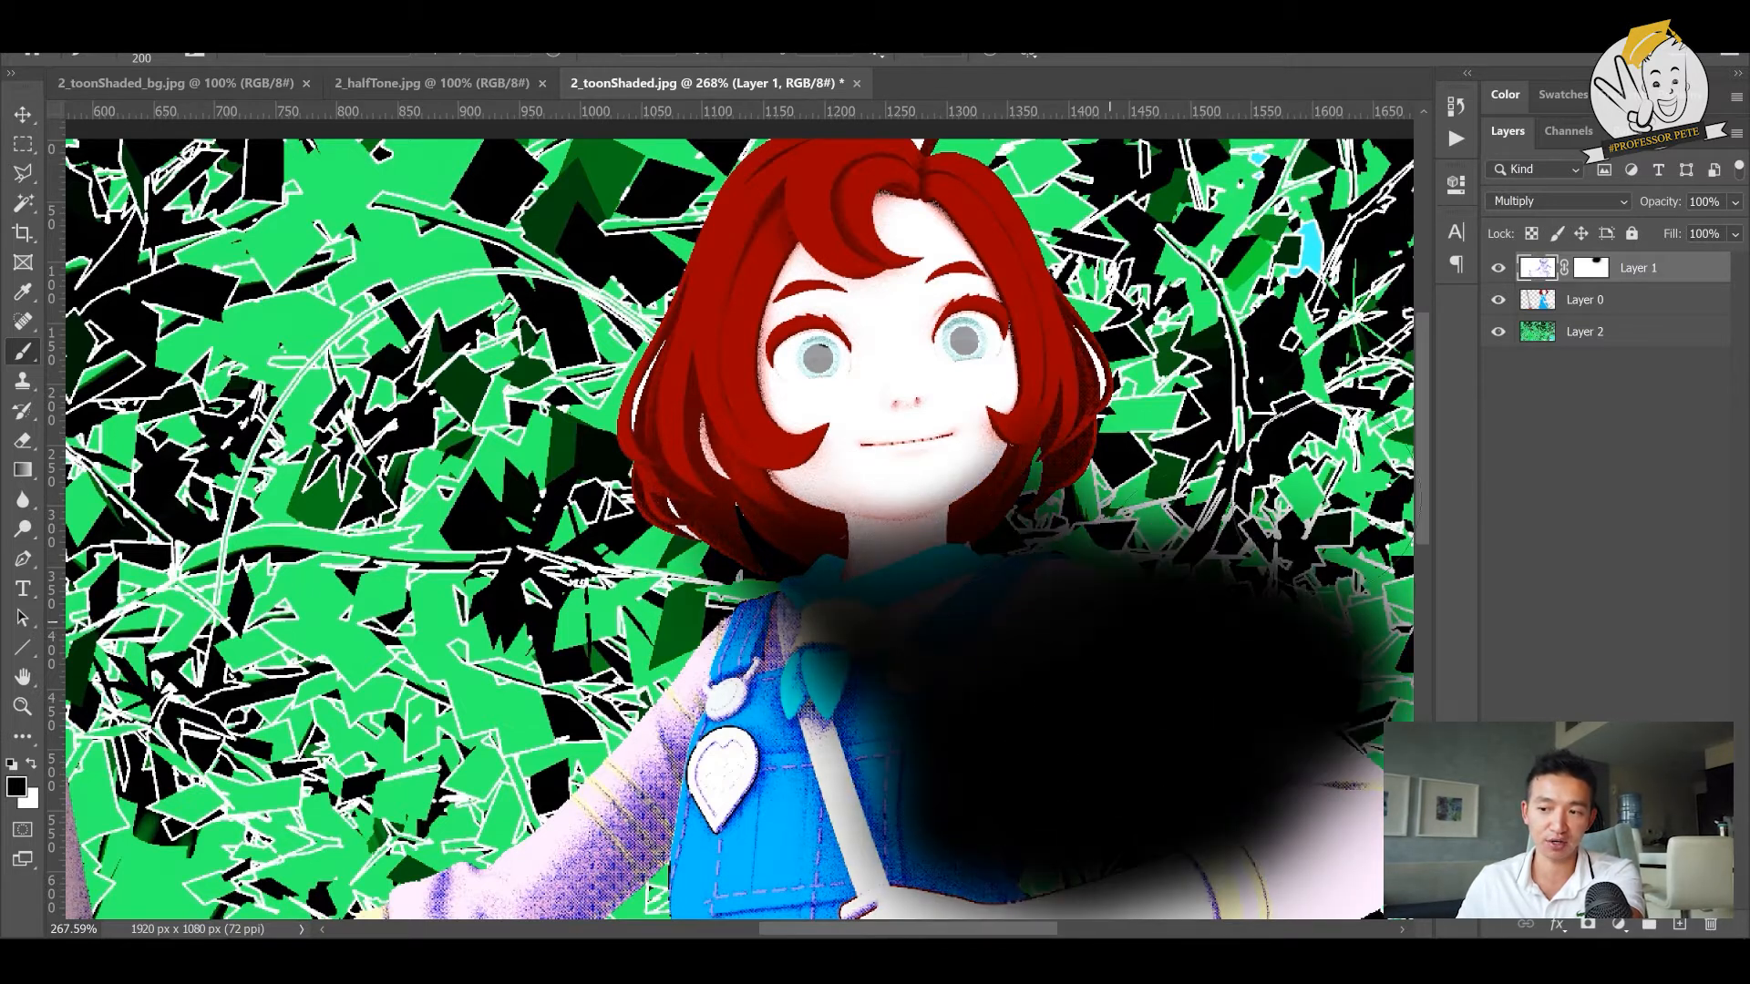
pyautogui.hotkey('ctrl', 'z')
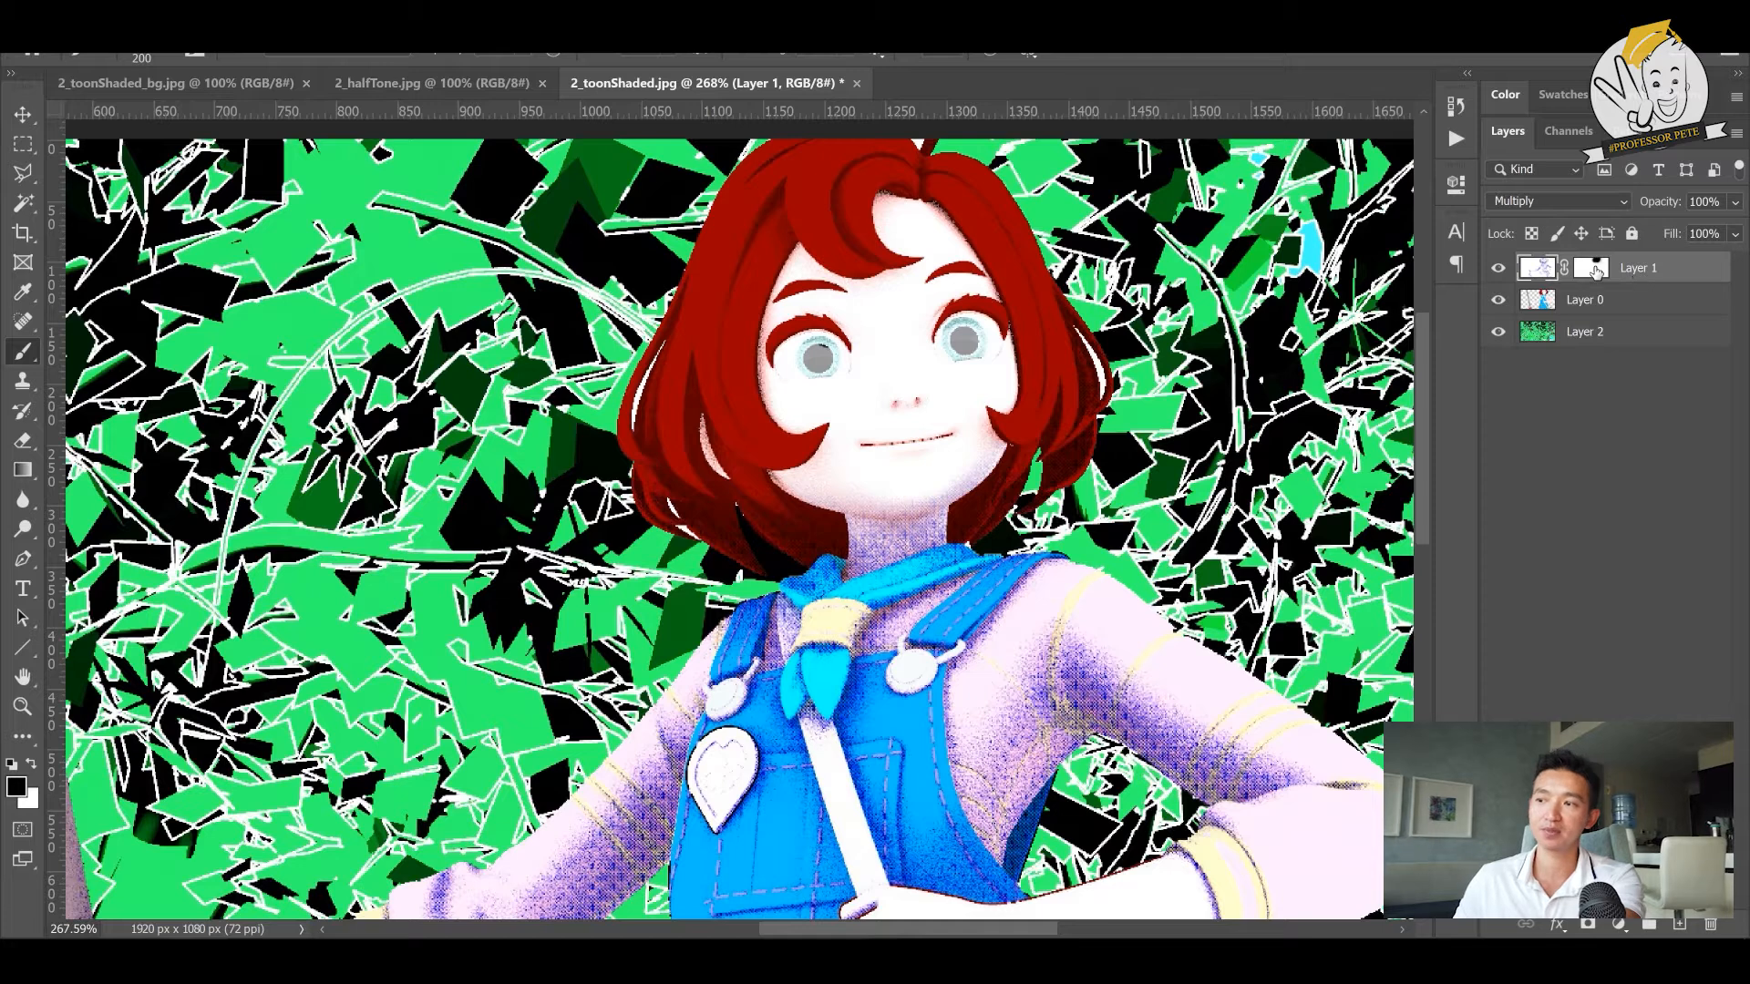
# - Switch back to the halftone layer's mask and paint black over the neck to hide its shading
pyautogui.click(1595, 271)
pyautogui.moveTo(1048, 629); pyautogui.dragTo(1250, 794)
pyautogui.hotkey('ctrl', 'z')
pyautogui.moveTo(895, 521)
pyautogui.mouseDown()
pyautogui.moveTo(1002, 469)
pyautogui.moveTo(929, 551)
pyautogui.mouseUp()
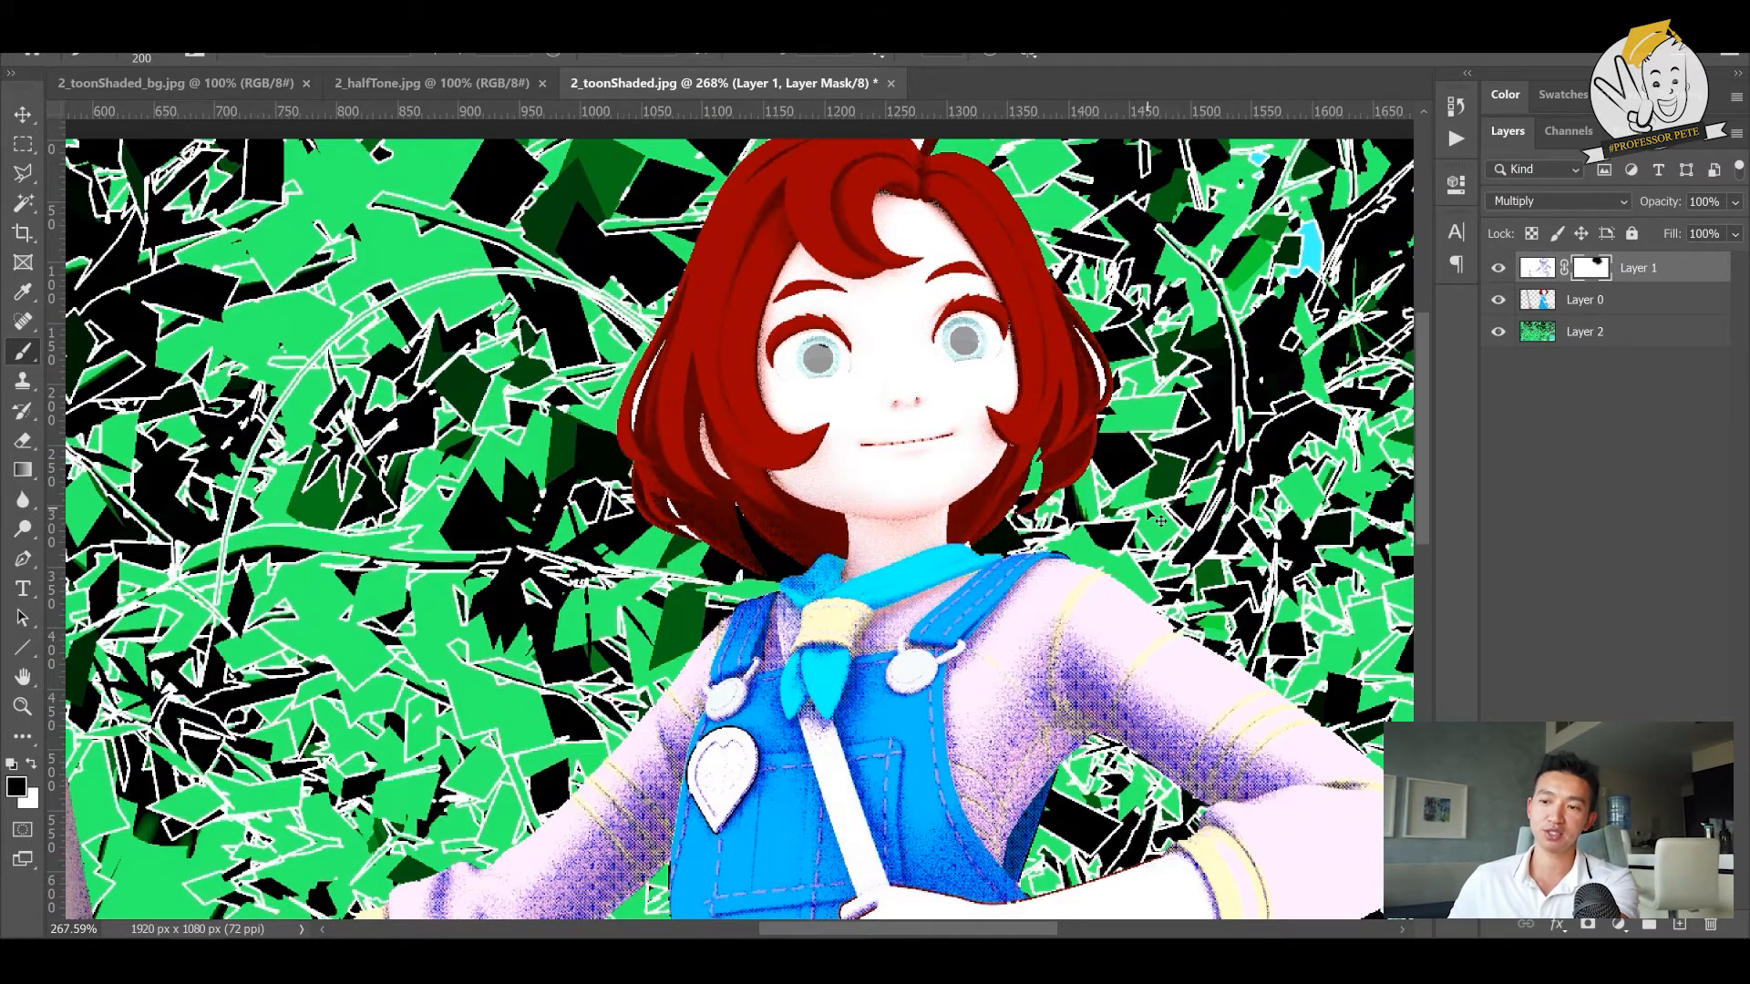
# - Duplicate the forest background layer
pyautogui.hotkey('ctrl', '1')
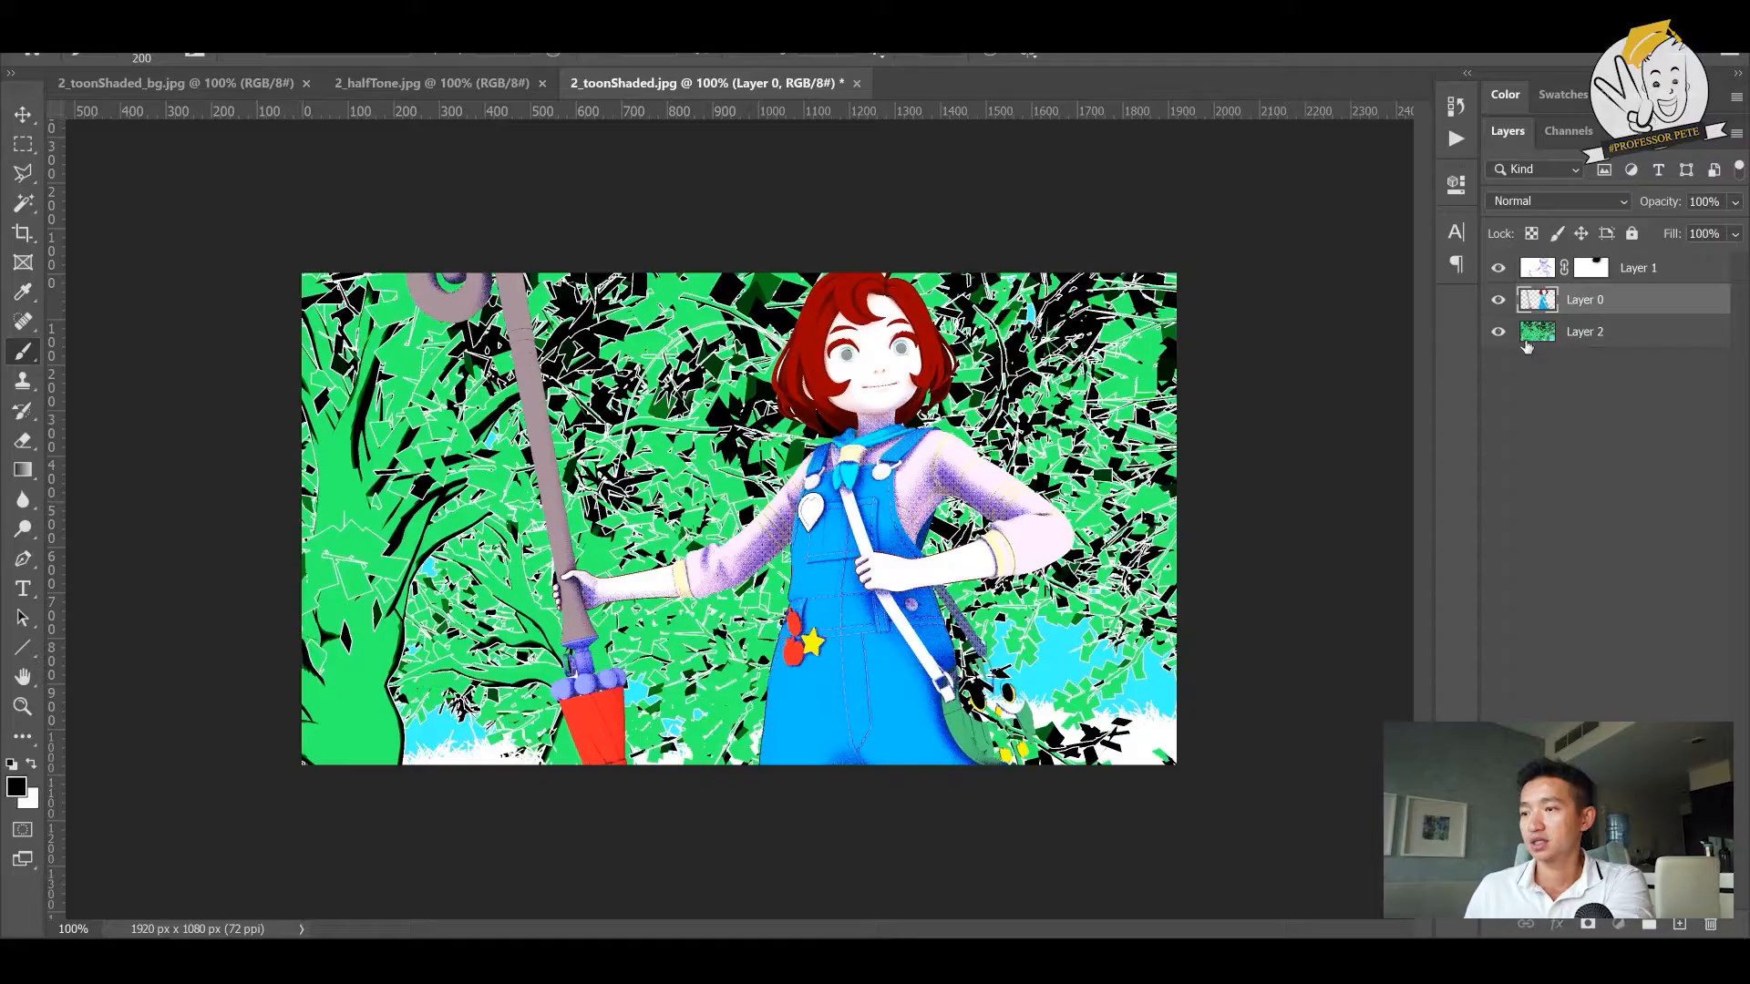
pyautogui.click(1538, 345)
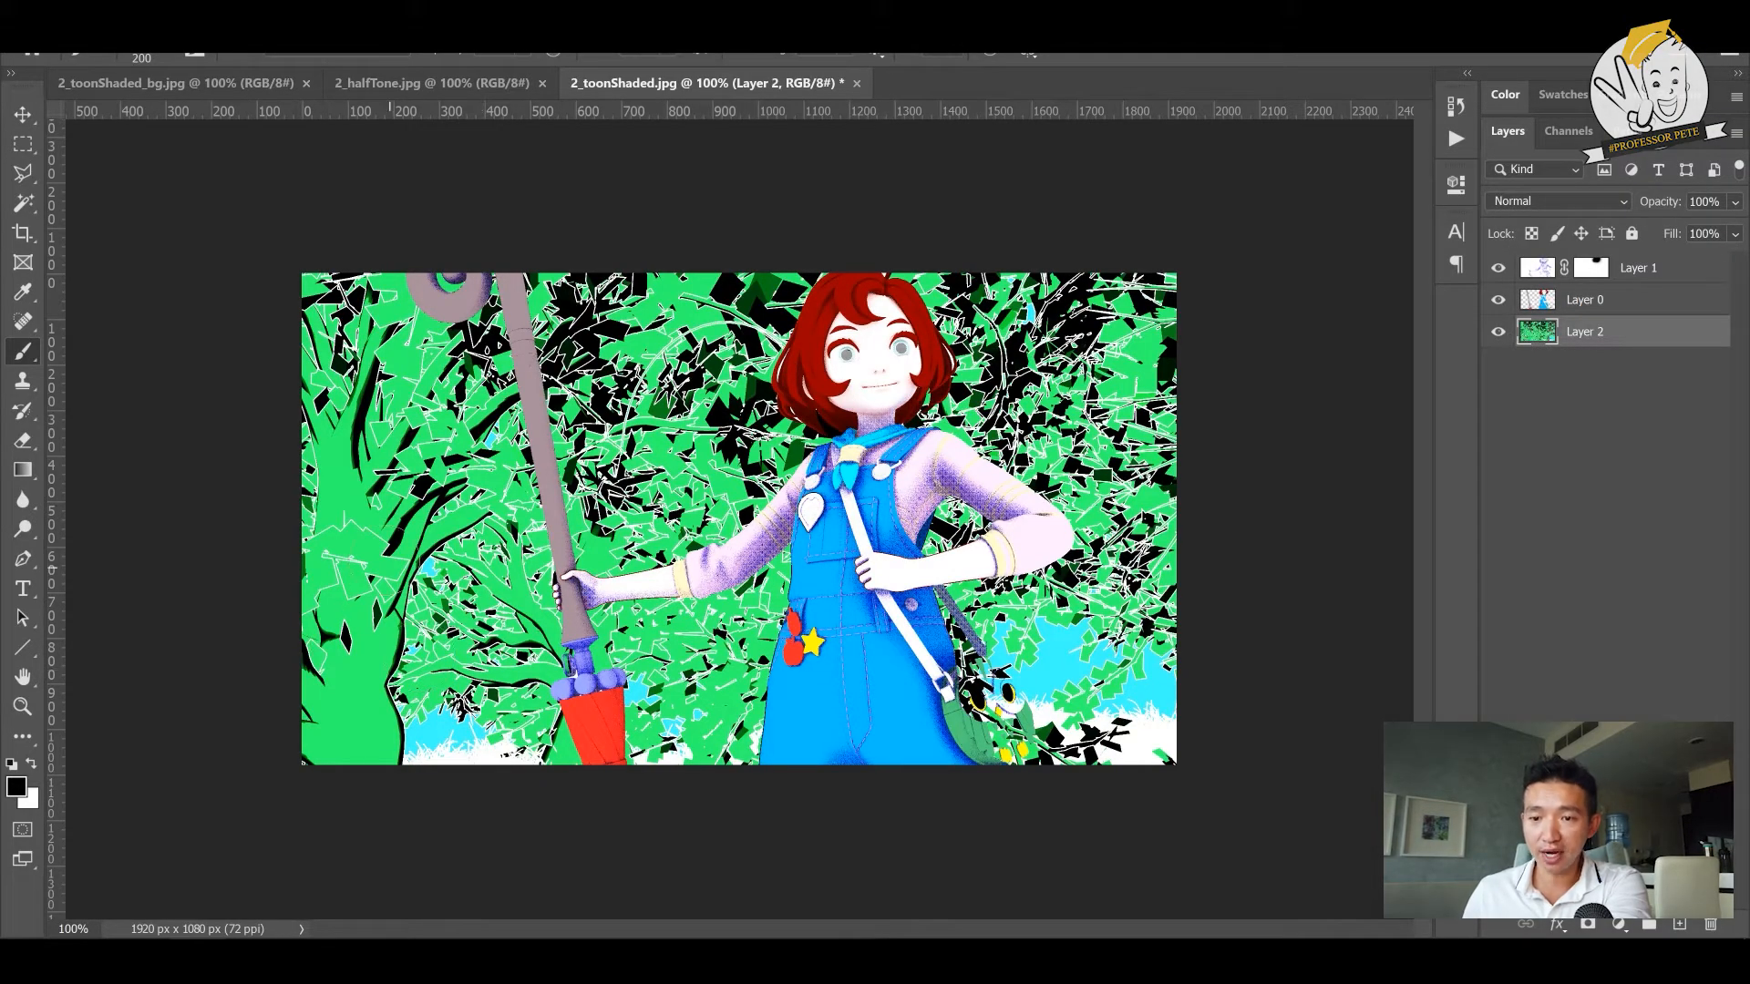
pyautogui.press('v')
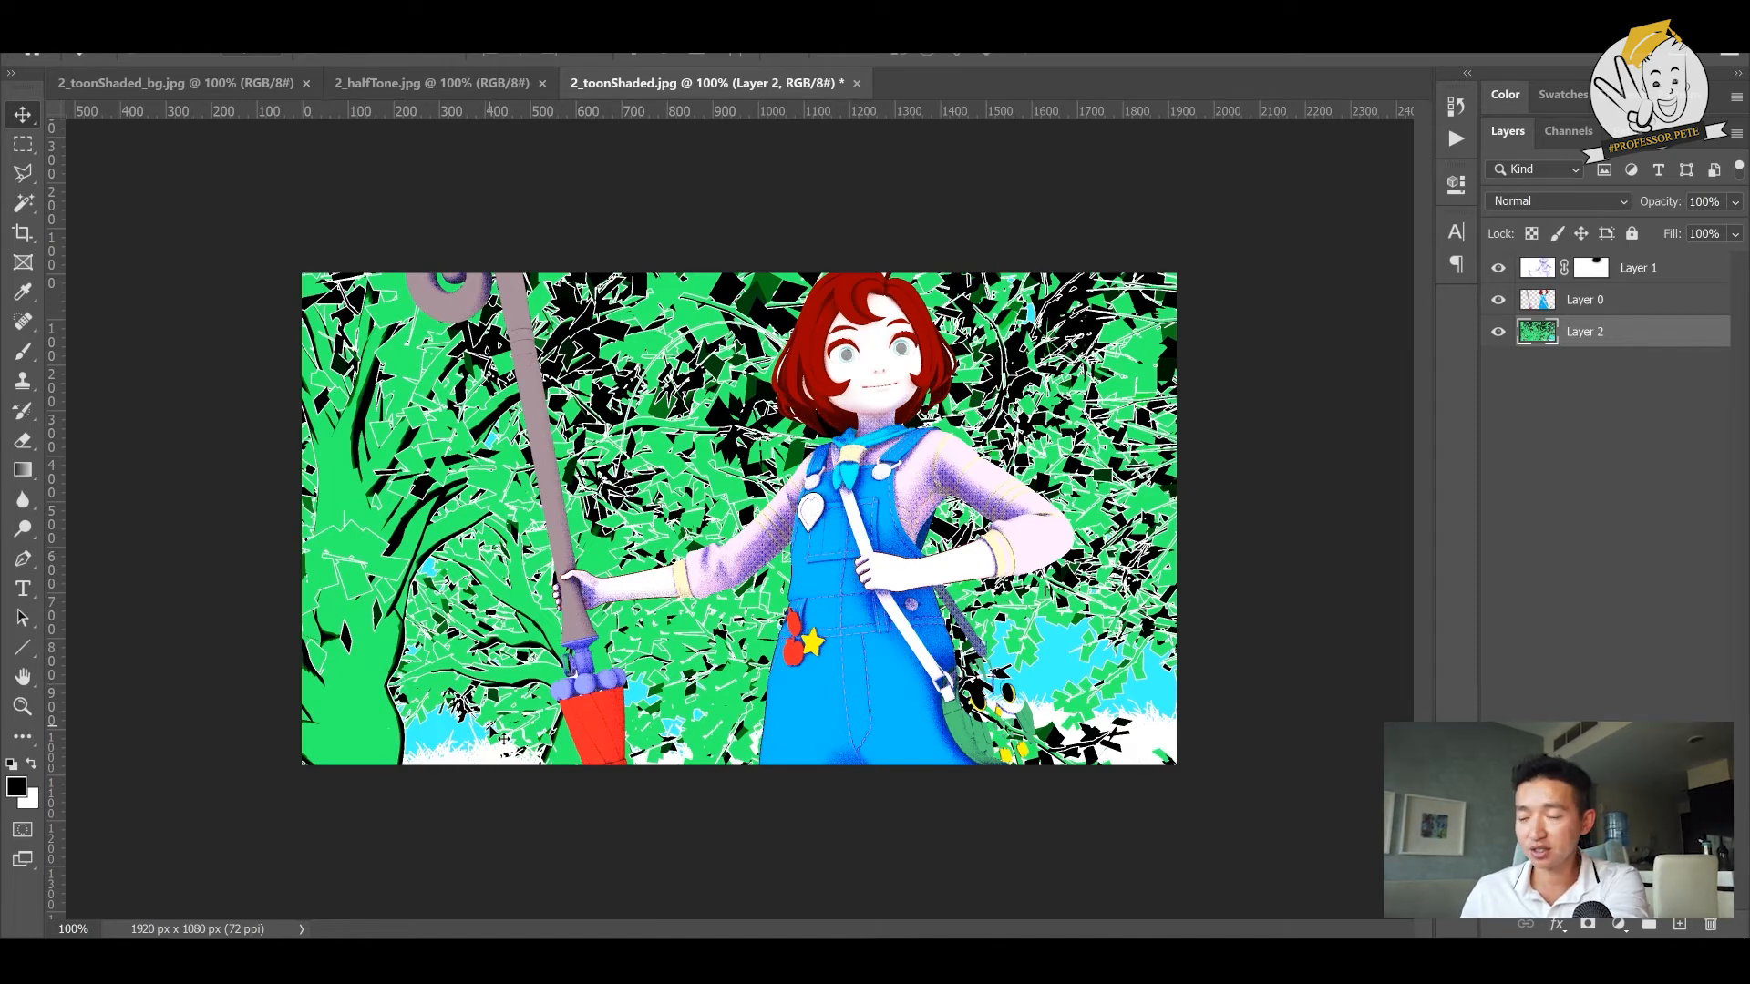
pyautogui.hotkey('ctrl', 'j')
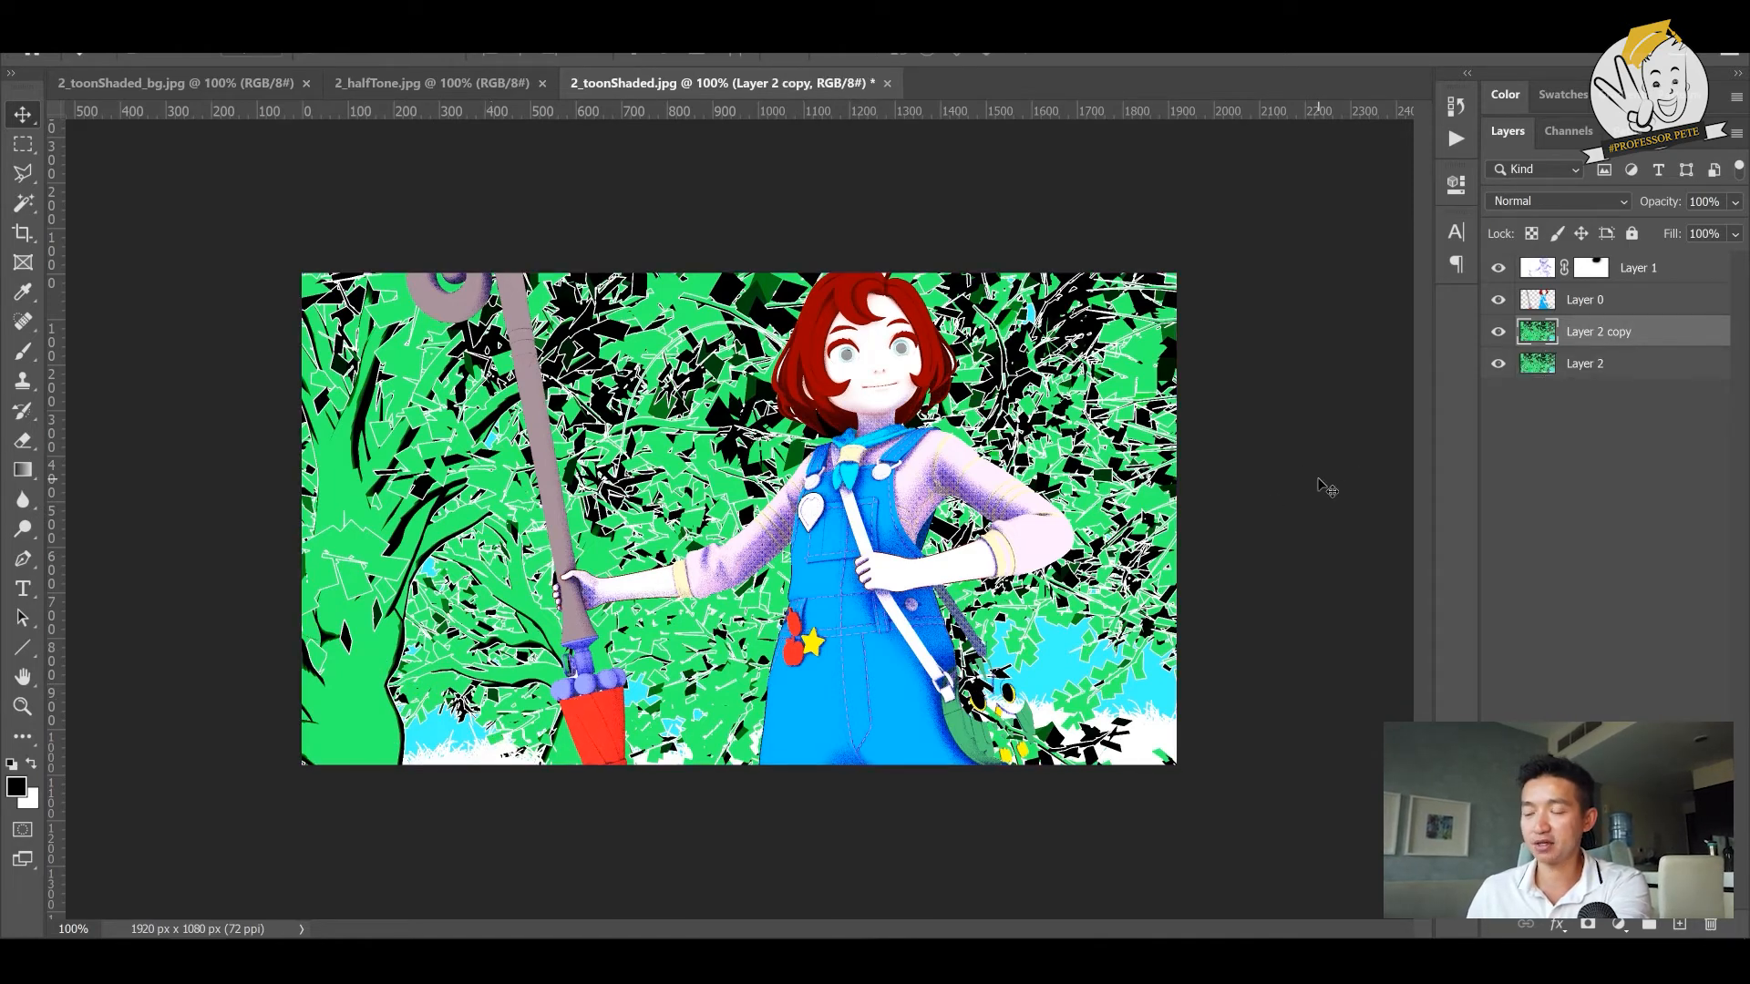
# - Lasso the foreground tree and its foliage on the duplicated background and move the cut-out in place onto a new layer
pyautogui.press('l')
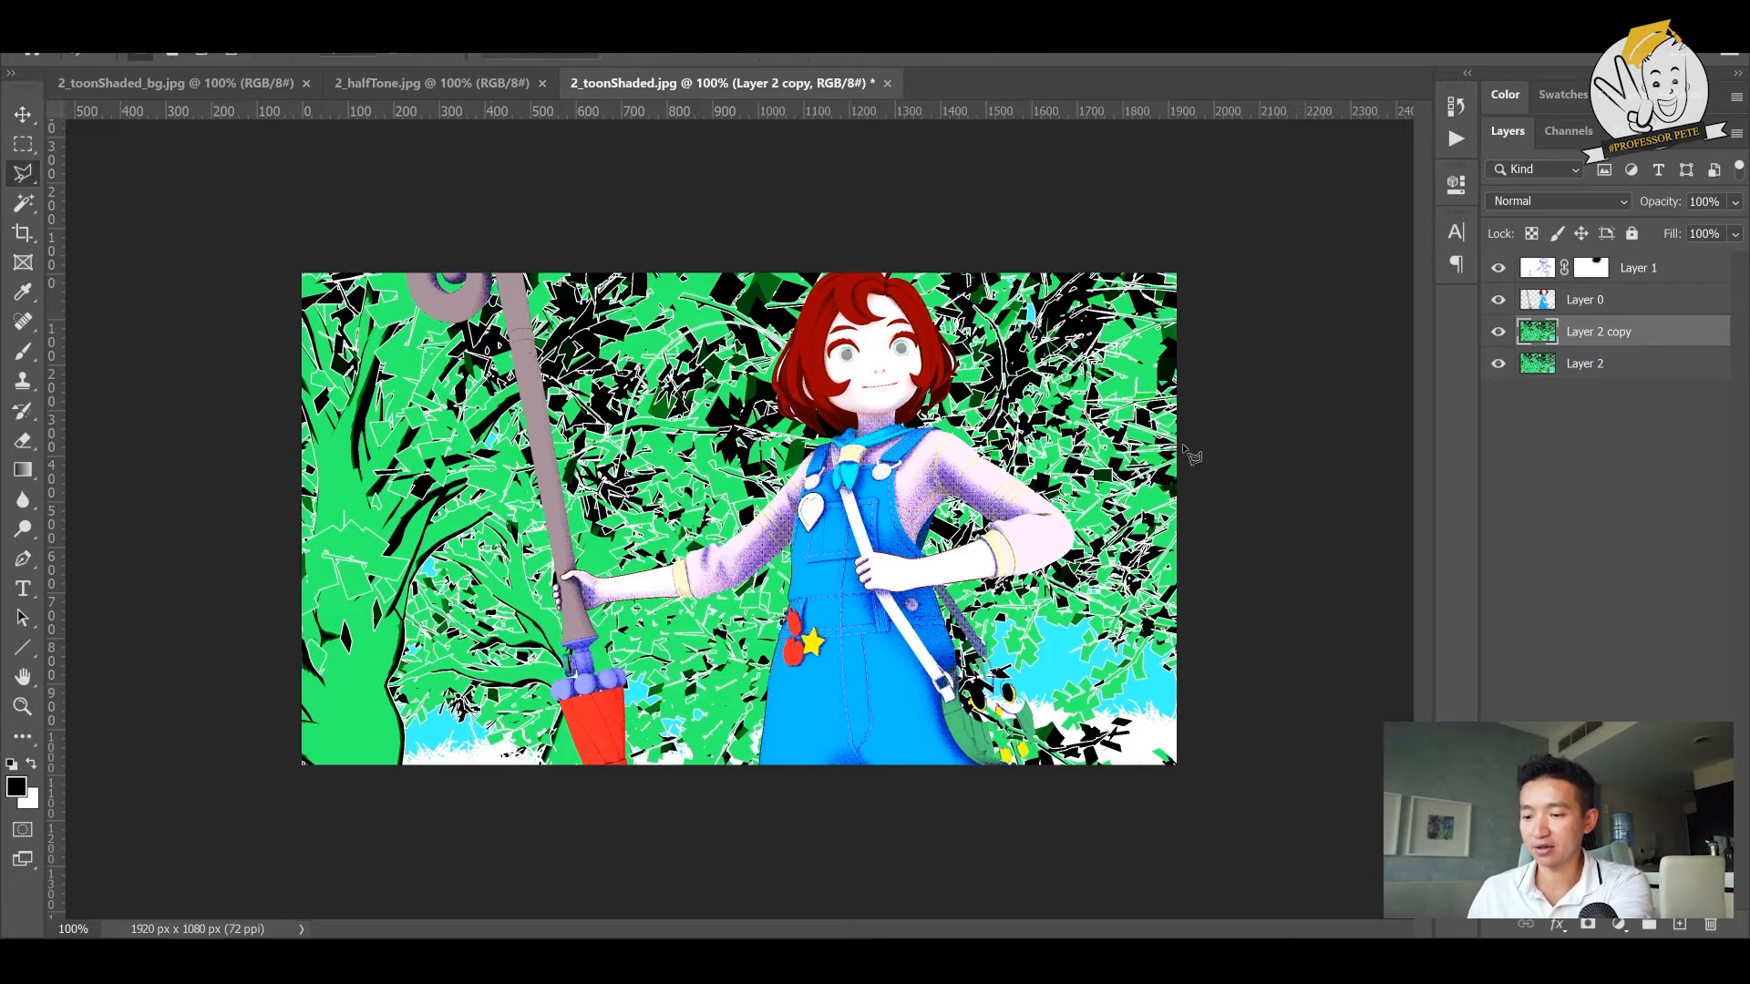
pyautogui.hotkey('shift', 'l')
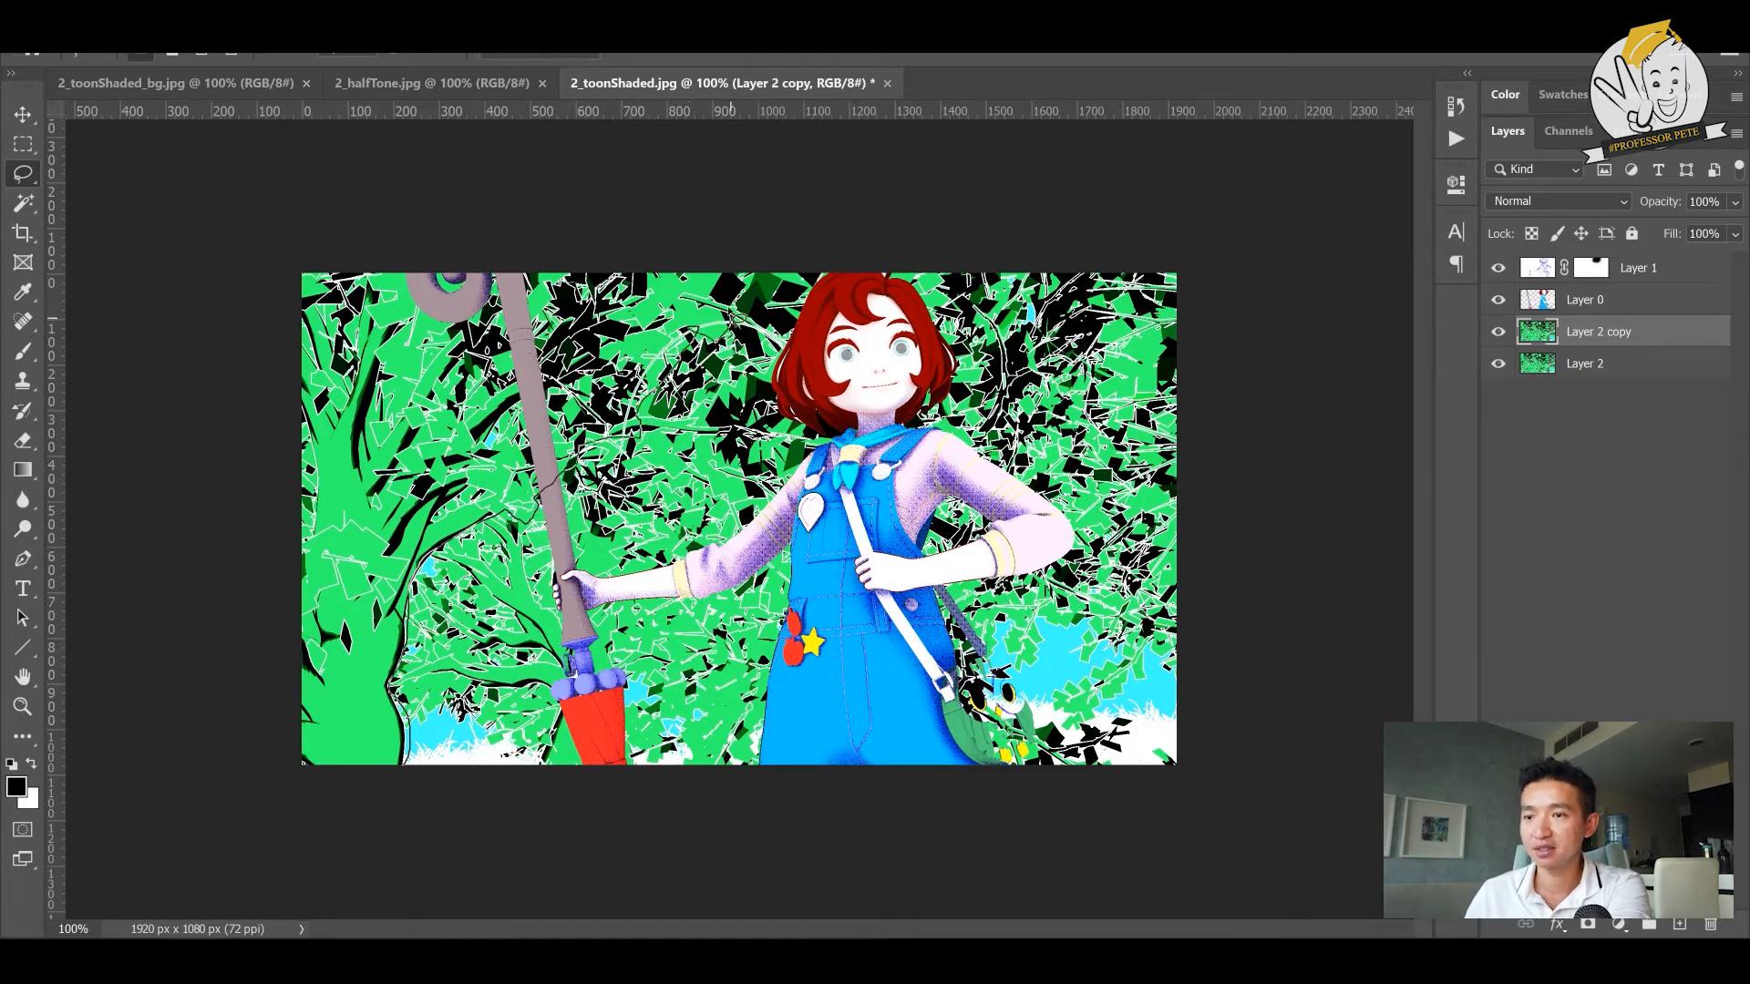
pyautogui.moveTo(812, 314)
pyautogui.mouseDown()
pyautogui.moveTo(852, 273)
pyautogui.moveTo(313, 139)
pyautogui.moveTo(140, 605)
pyautogui.moveTo(362, 920)
pyautogui.mouseUp()
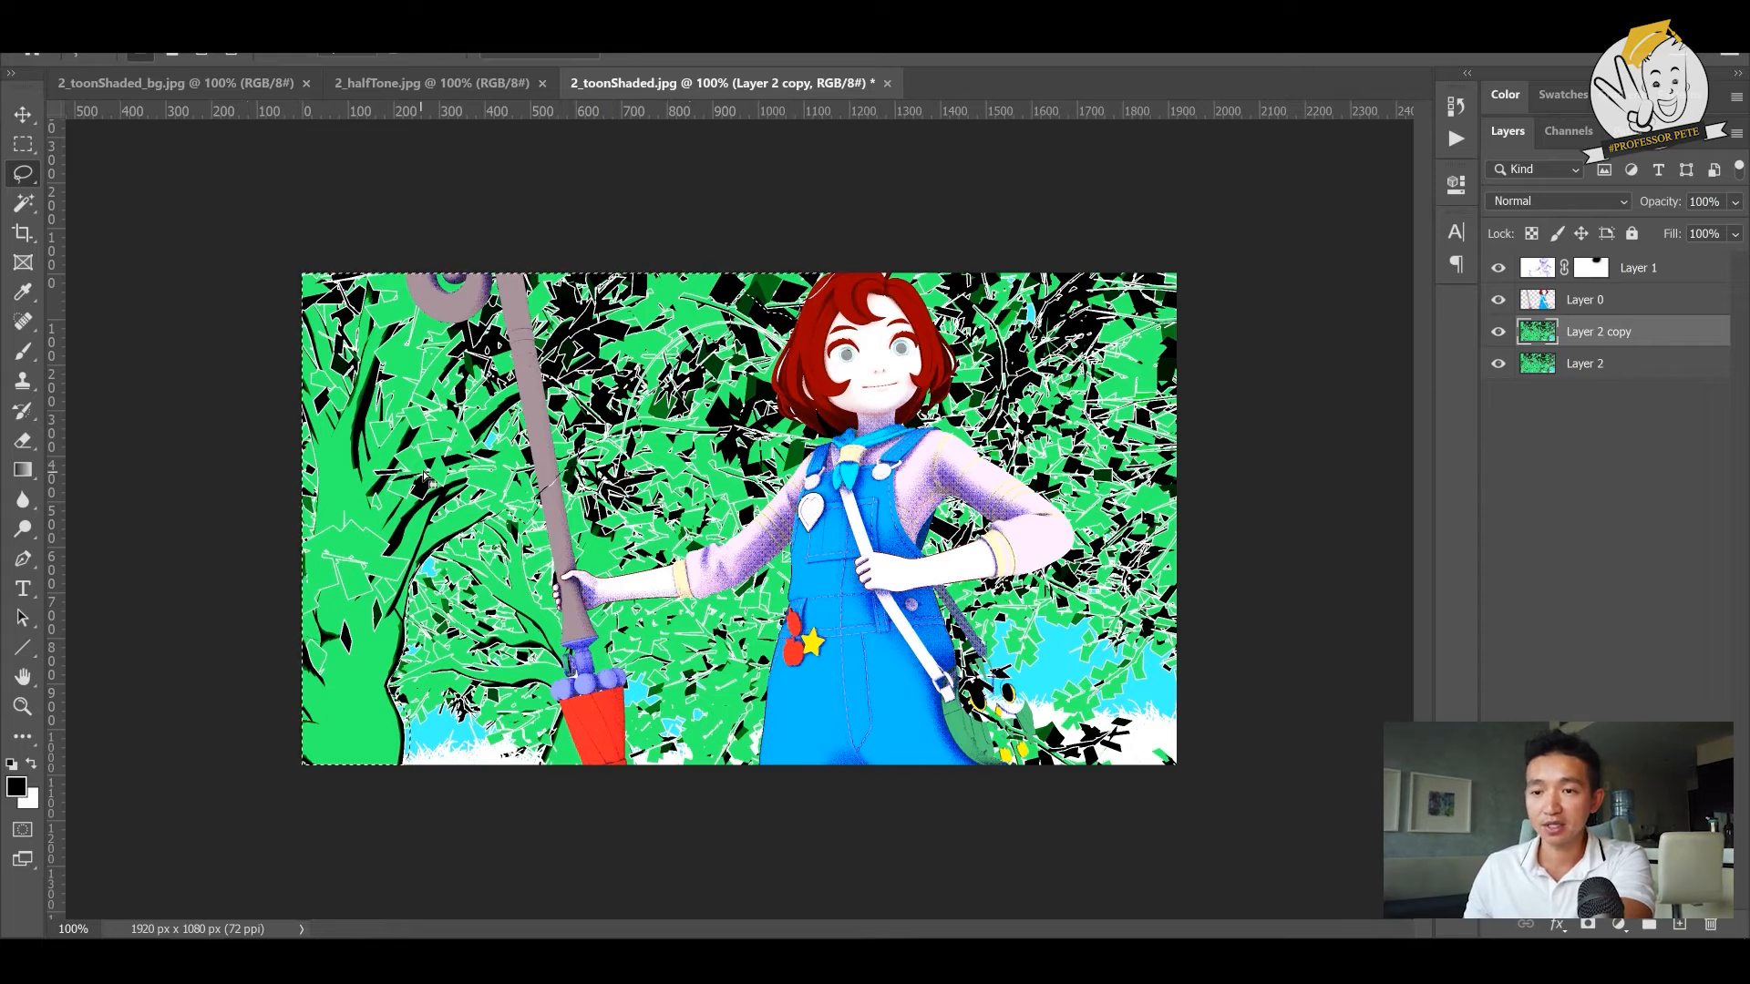
pyautogui.hotkey('ctrl', 'd')
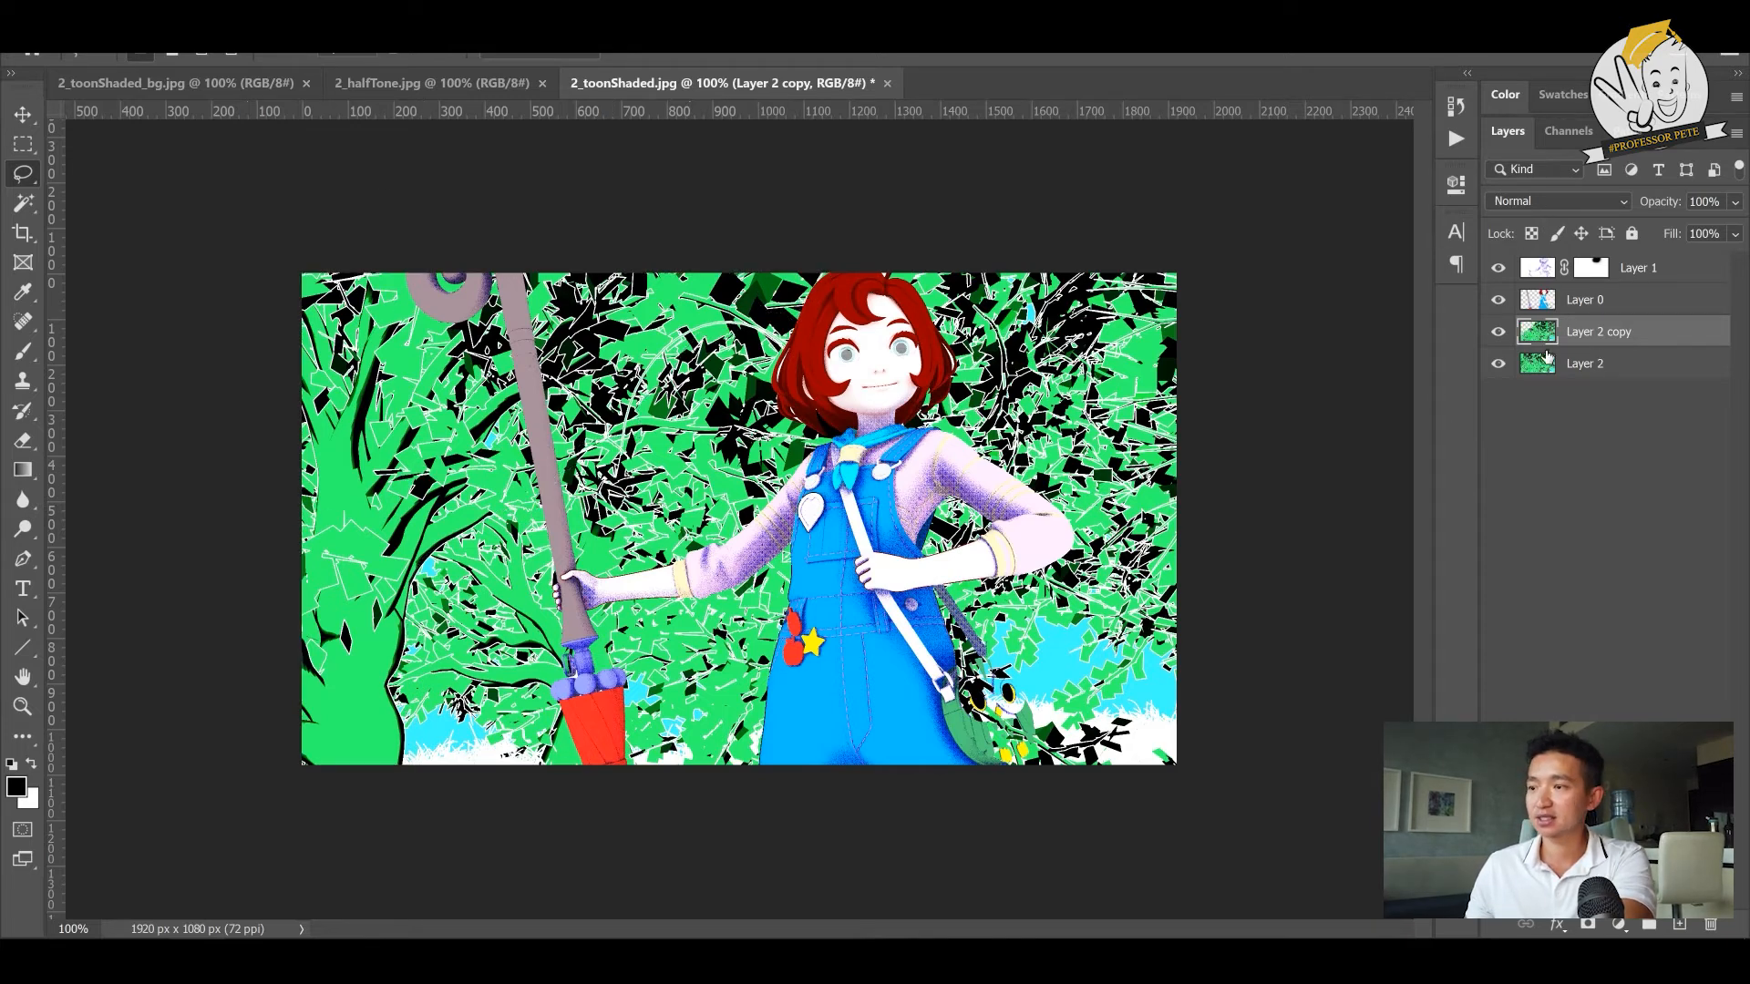
pyautogui.hotkey('ctrl', 'shift', 'n')
pyautogui.press('Return')
pyautogui.hotkey('ctrl', 'v')
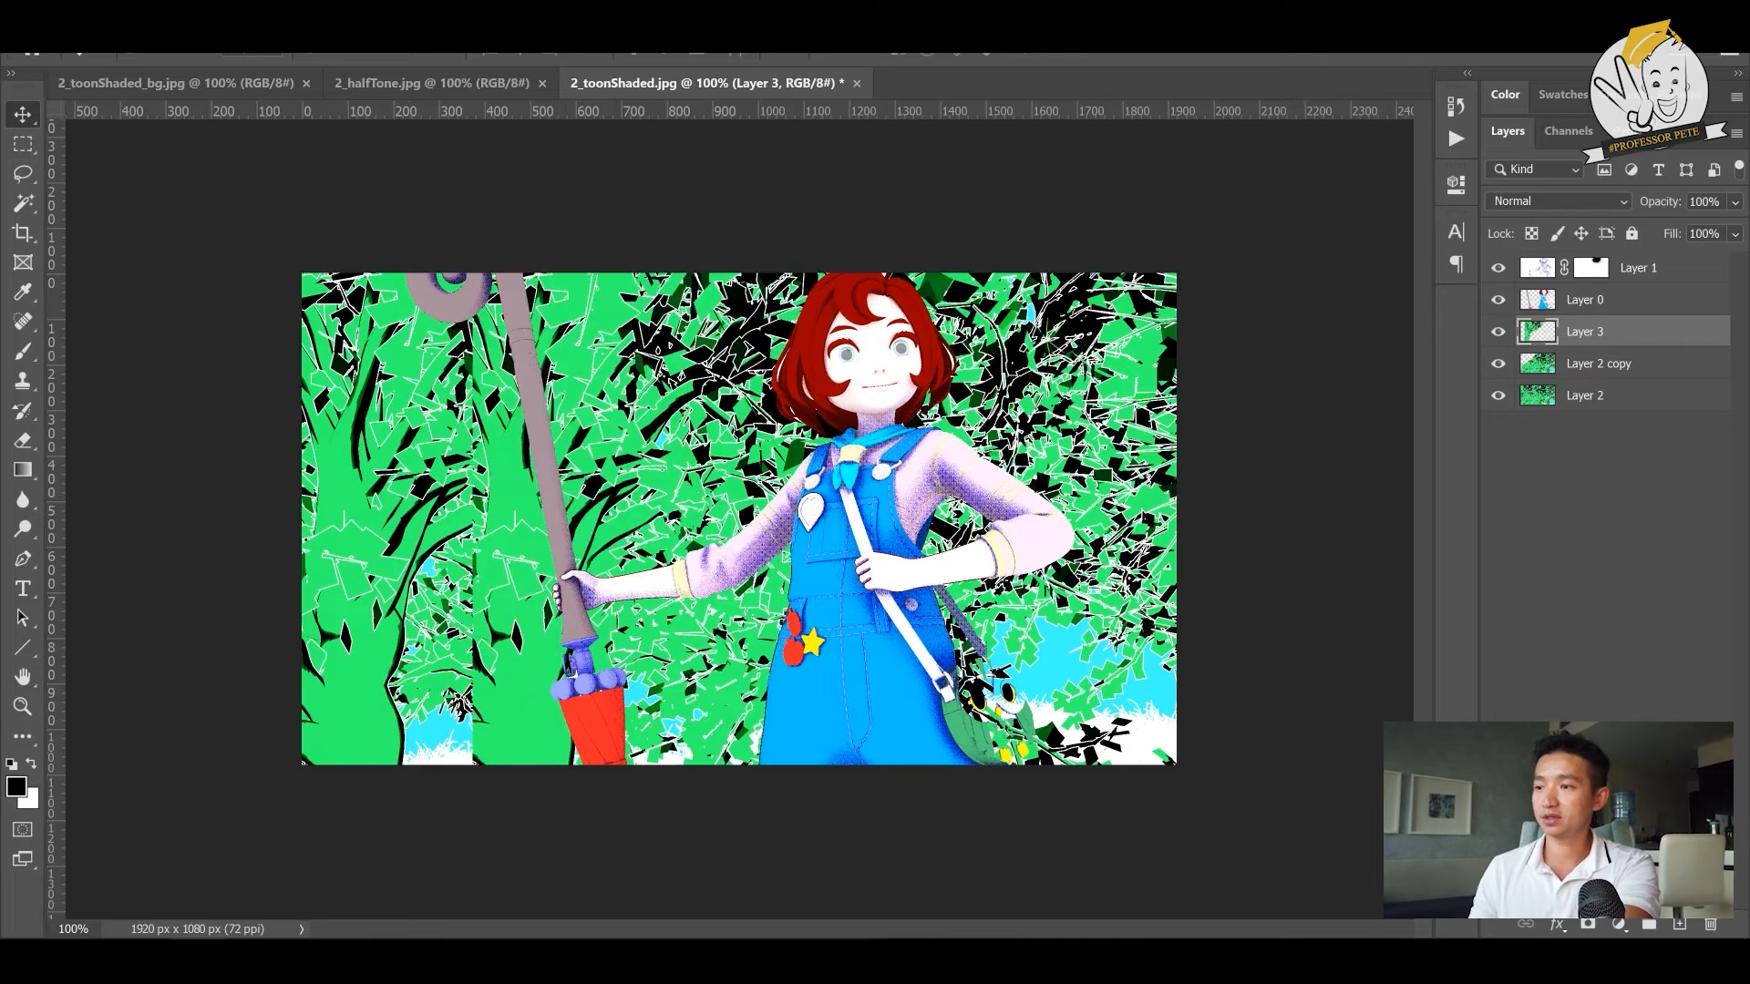
pyautogui.hotkey('ctrl', 'z')
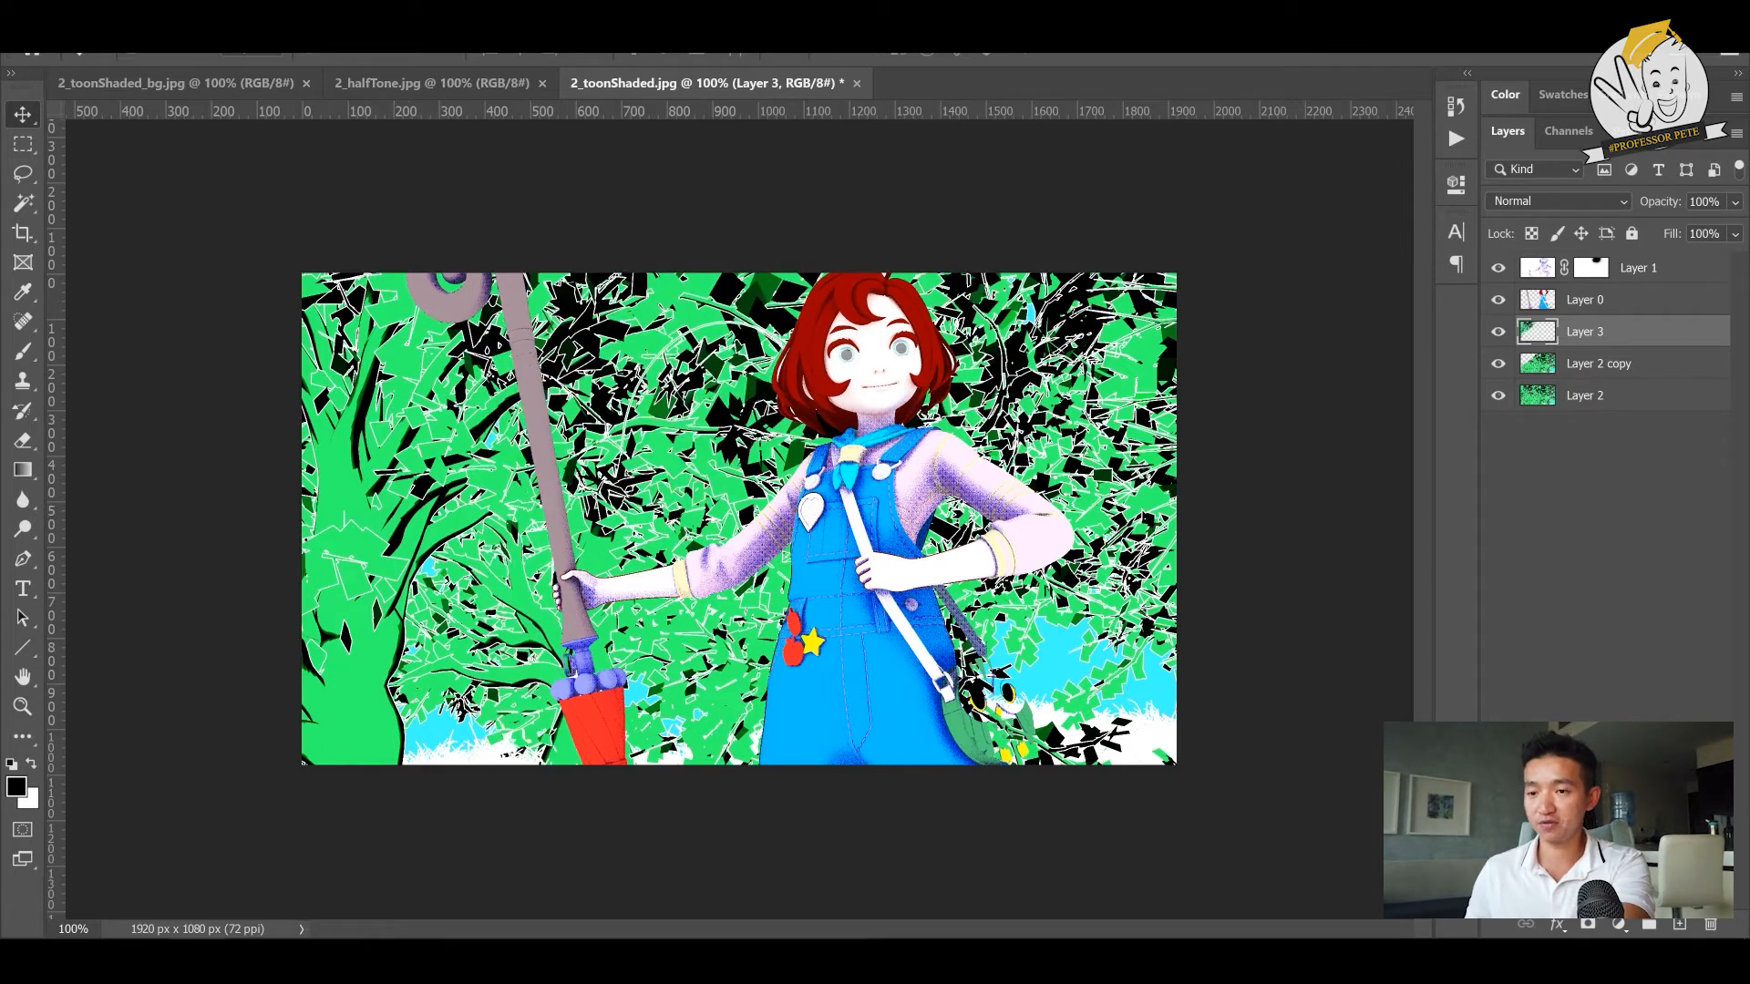
# - Hide and delete the leftover duplicate of the background layer
pyautogui.click(1499, 365)
pyautogui.click(1632, 361)
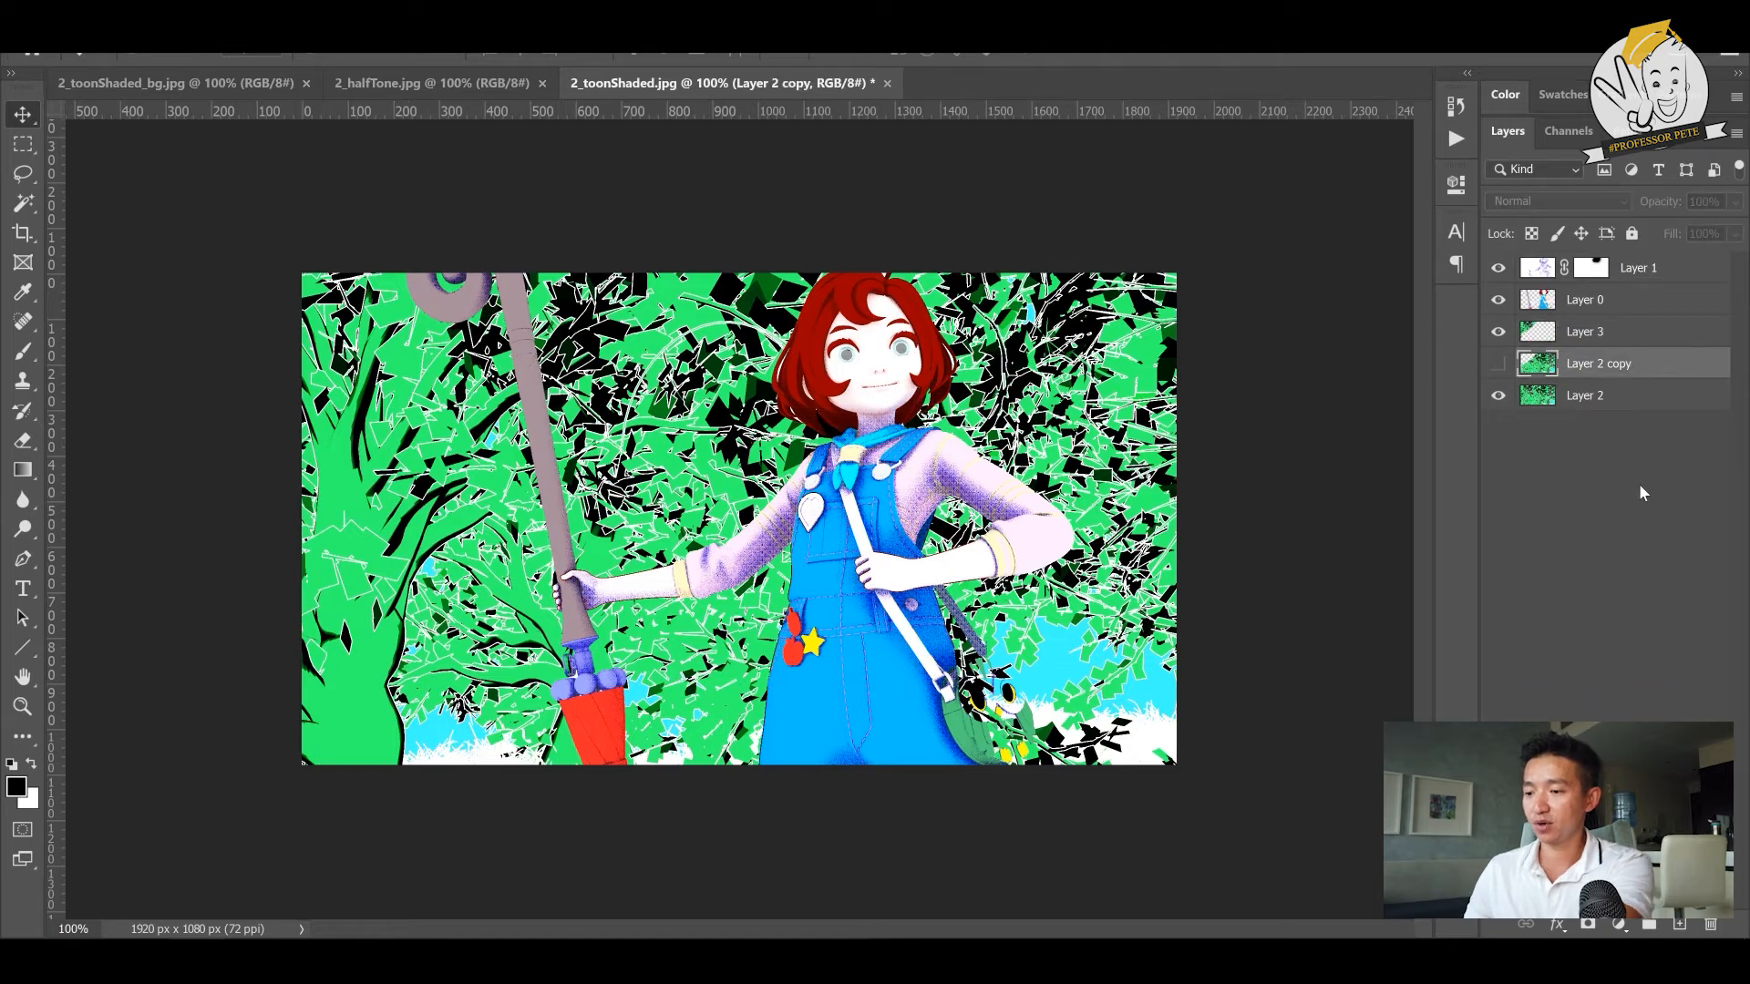
pyautogui.press('Delete')
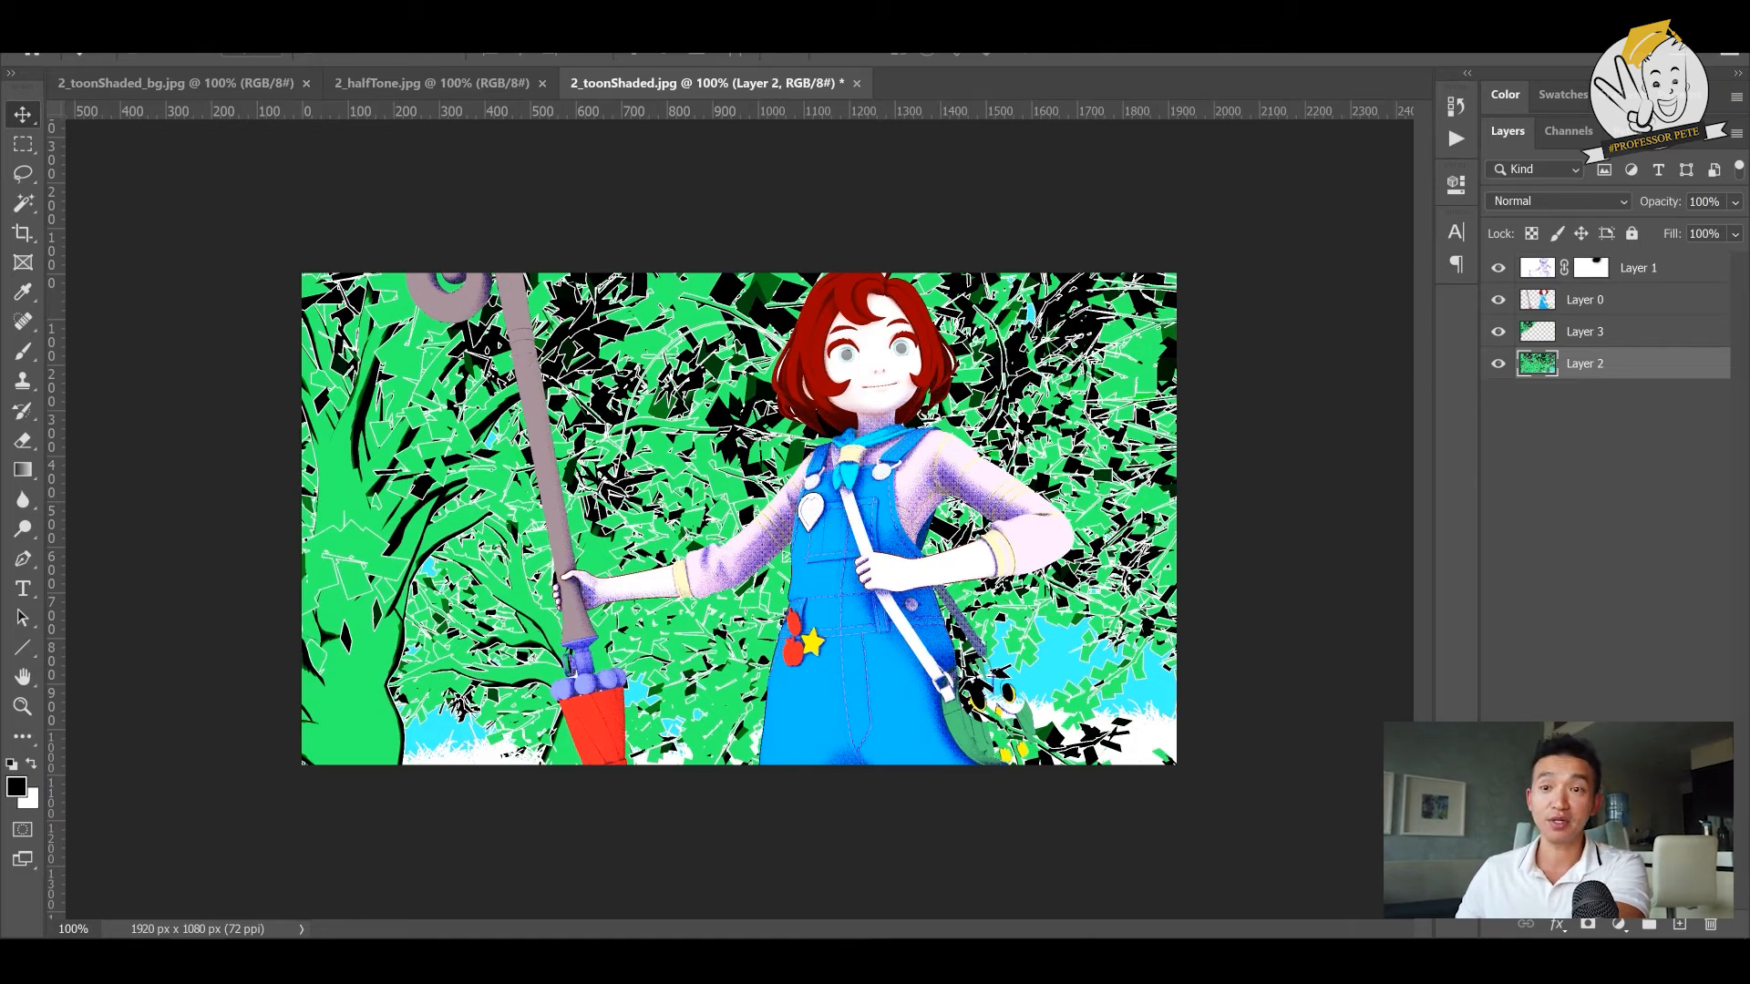
# - Apply a Gaussian Blur with a 3.8 pixel radius to the forest background layer behind the foreground tree
pyautogui.click(311, 17)
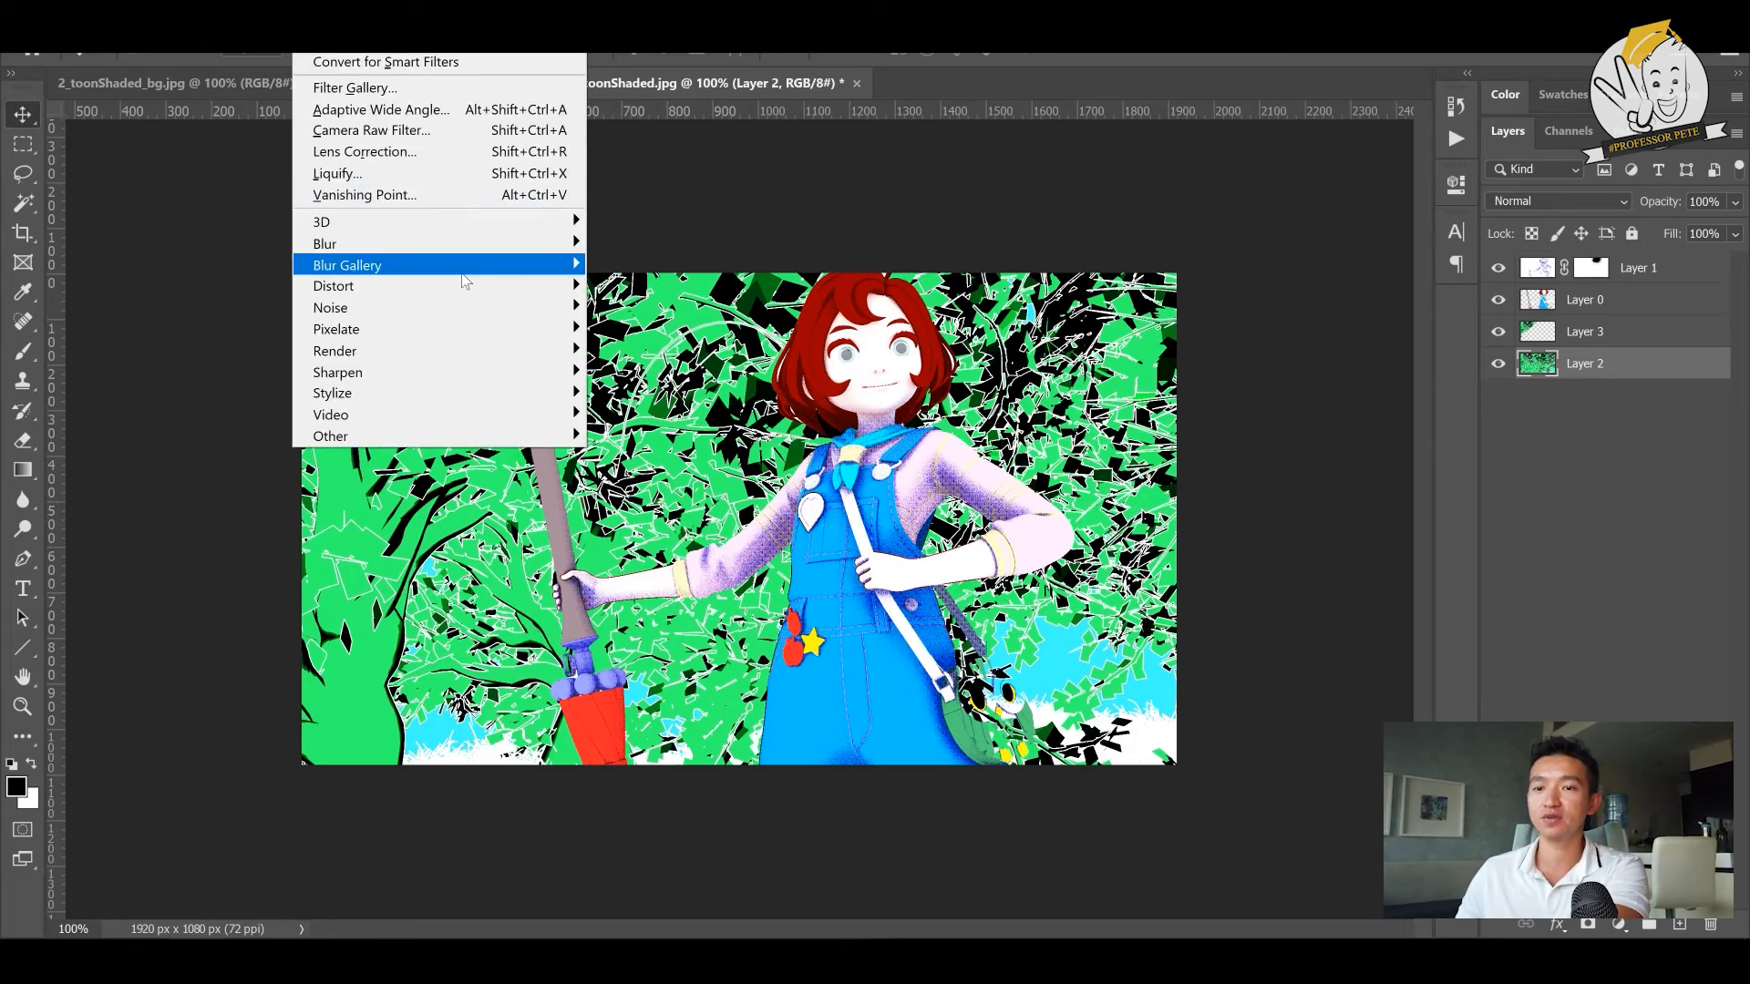
pyautogui.moveTo(491, 243)
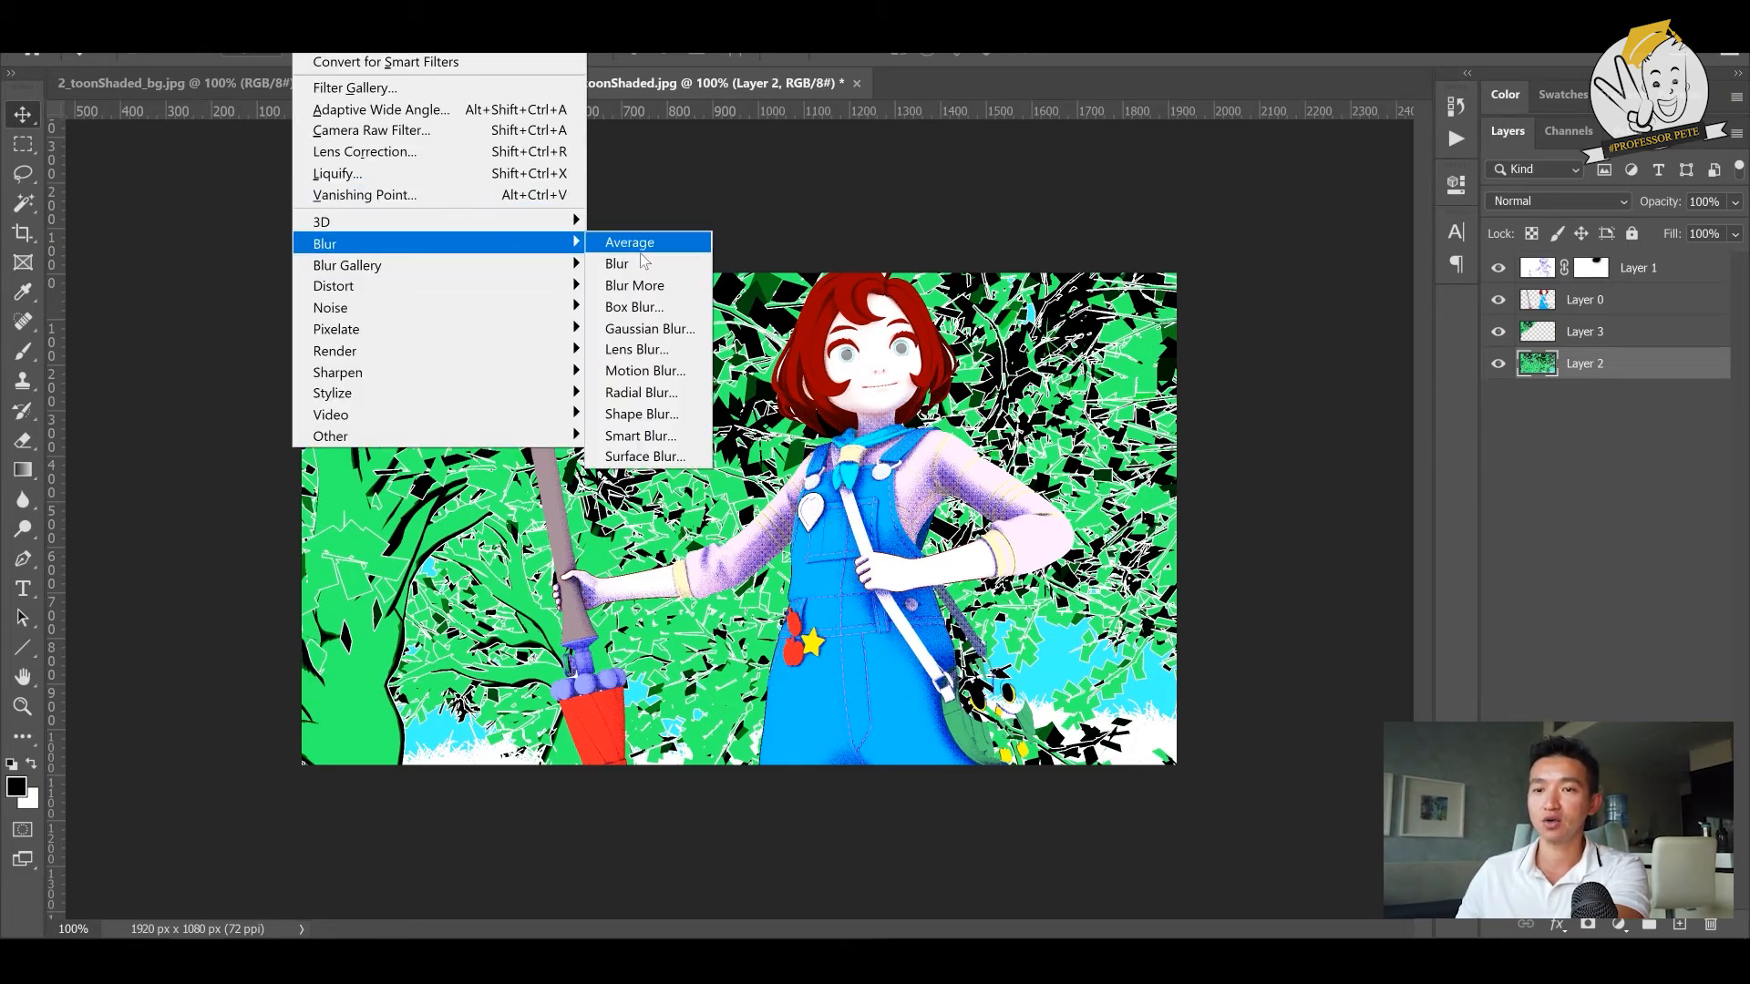
pyautogui.click(649, 329)
pyautogui.moveTo(1175, 418); pyautogui.dragTo(1344, 495)
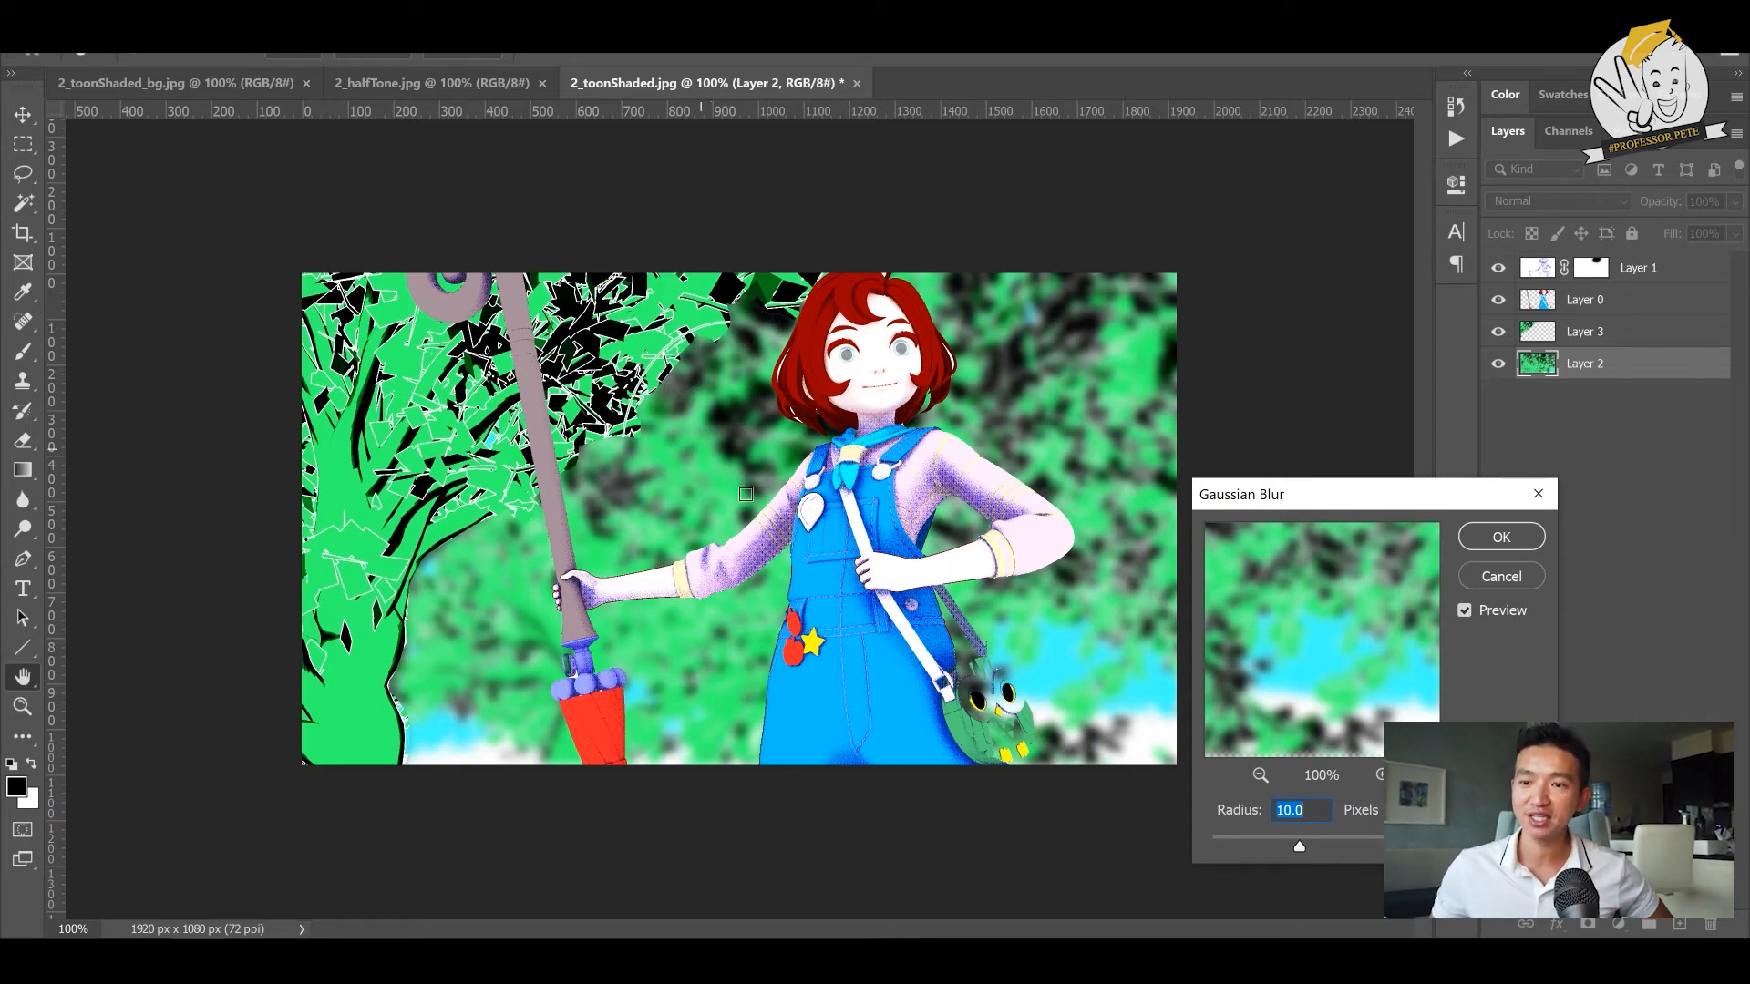
pyautogui.click(1252, 840)
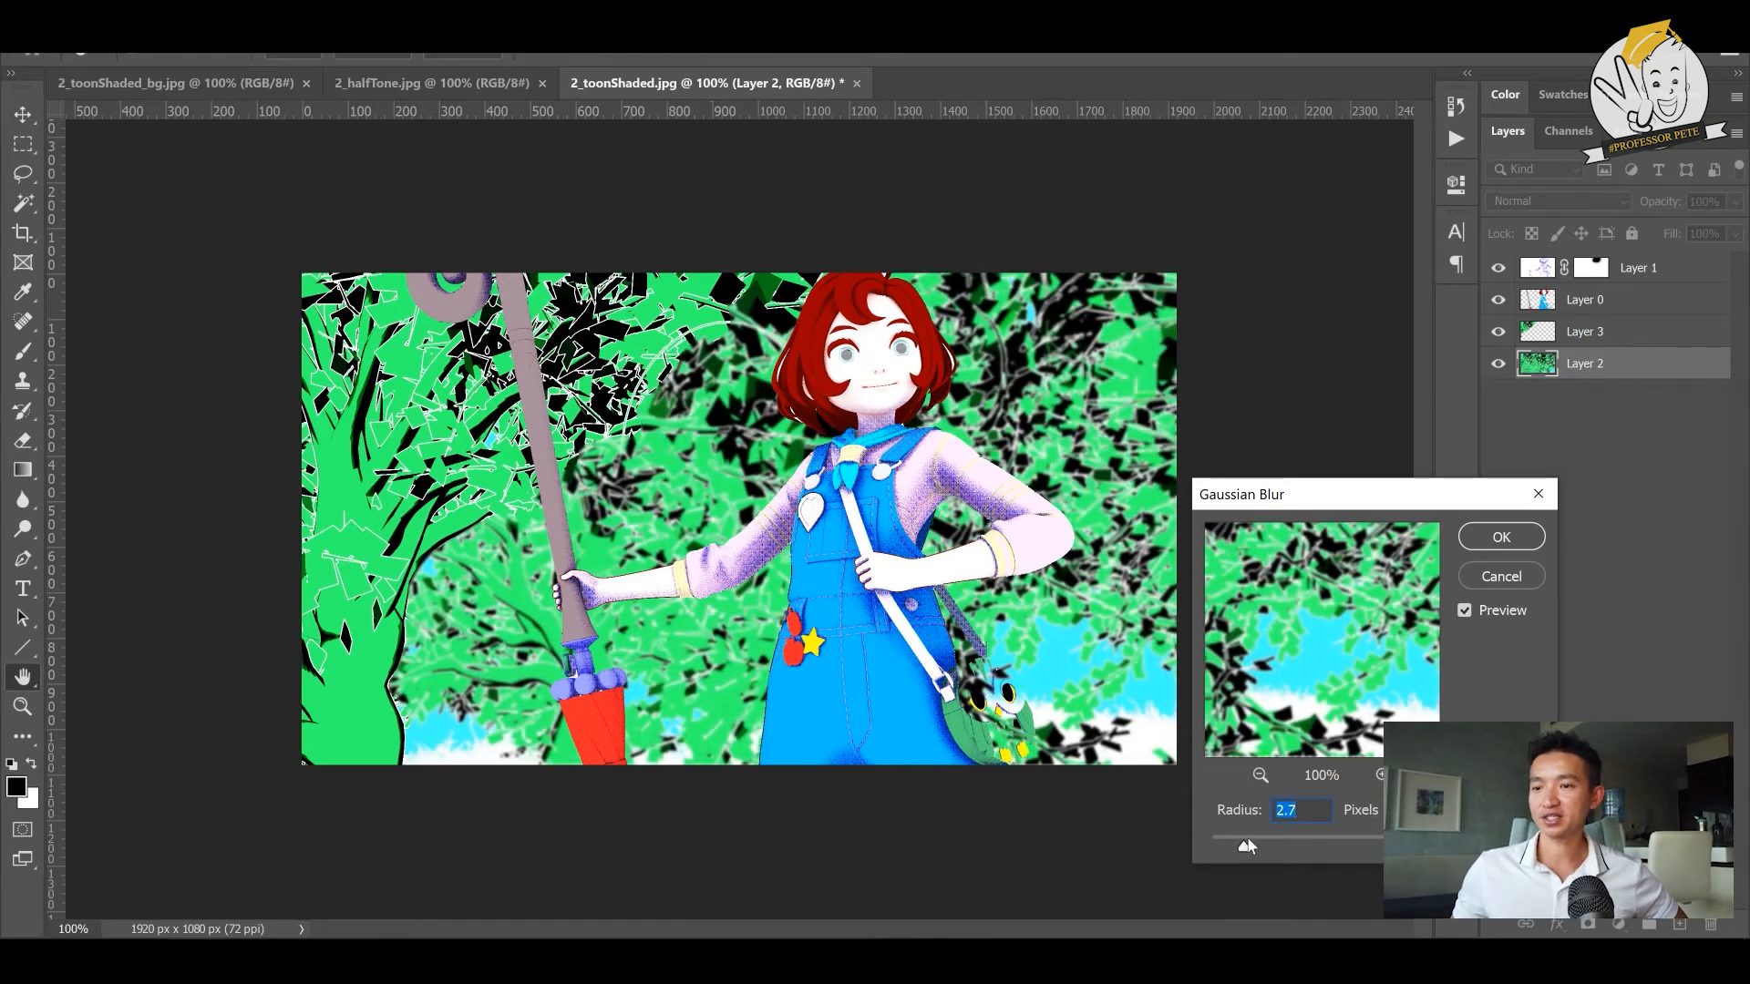
pyautogui.moveTo(1255, 840); pyautogui.dragTo(1260, 839)
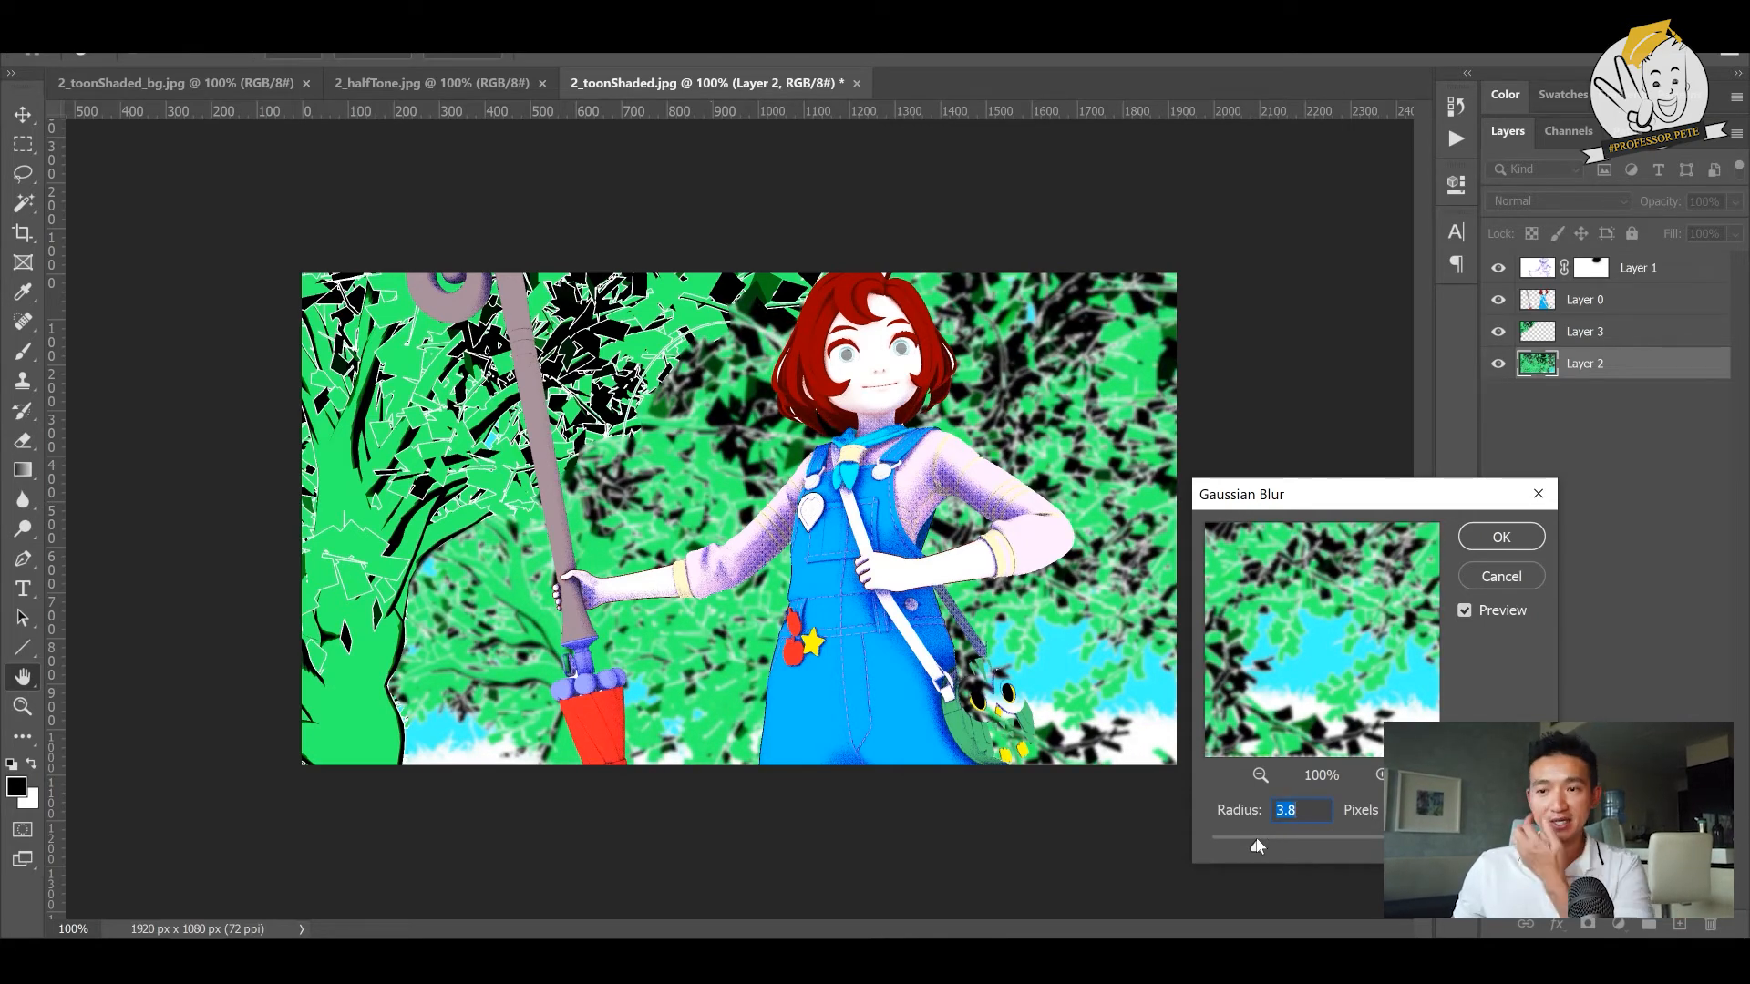
pyautogui.click(1500, 544)
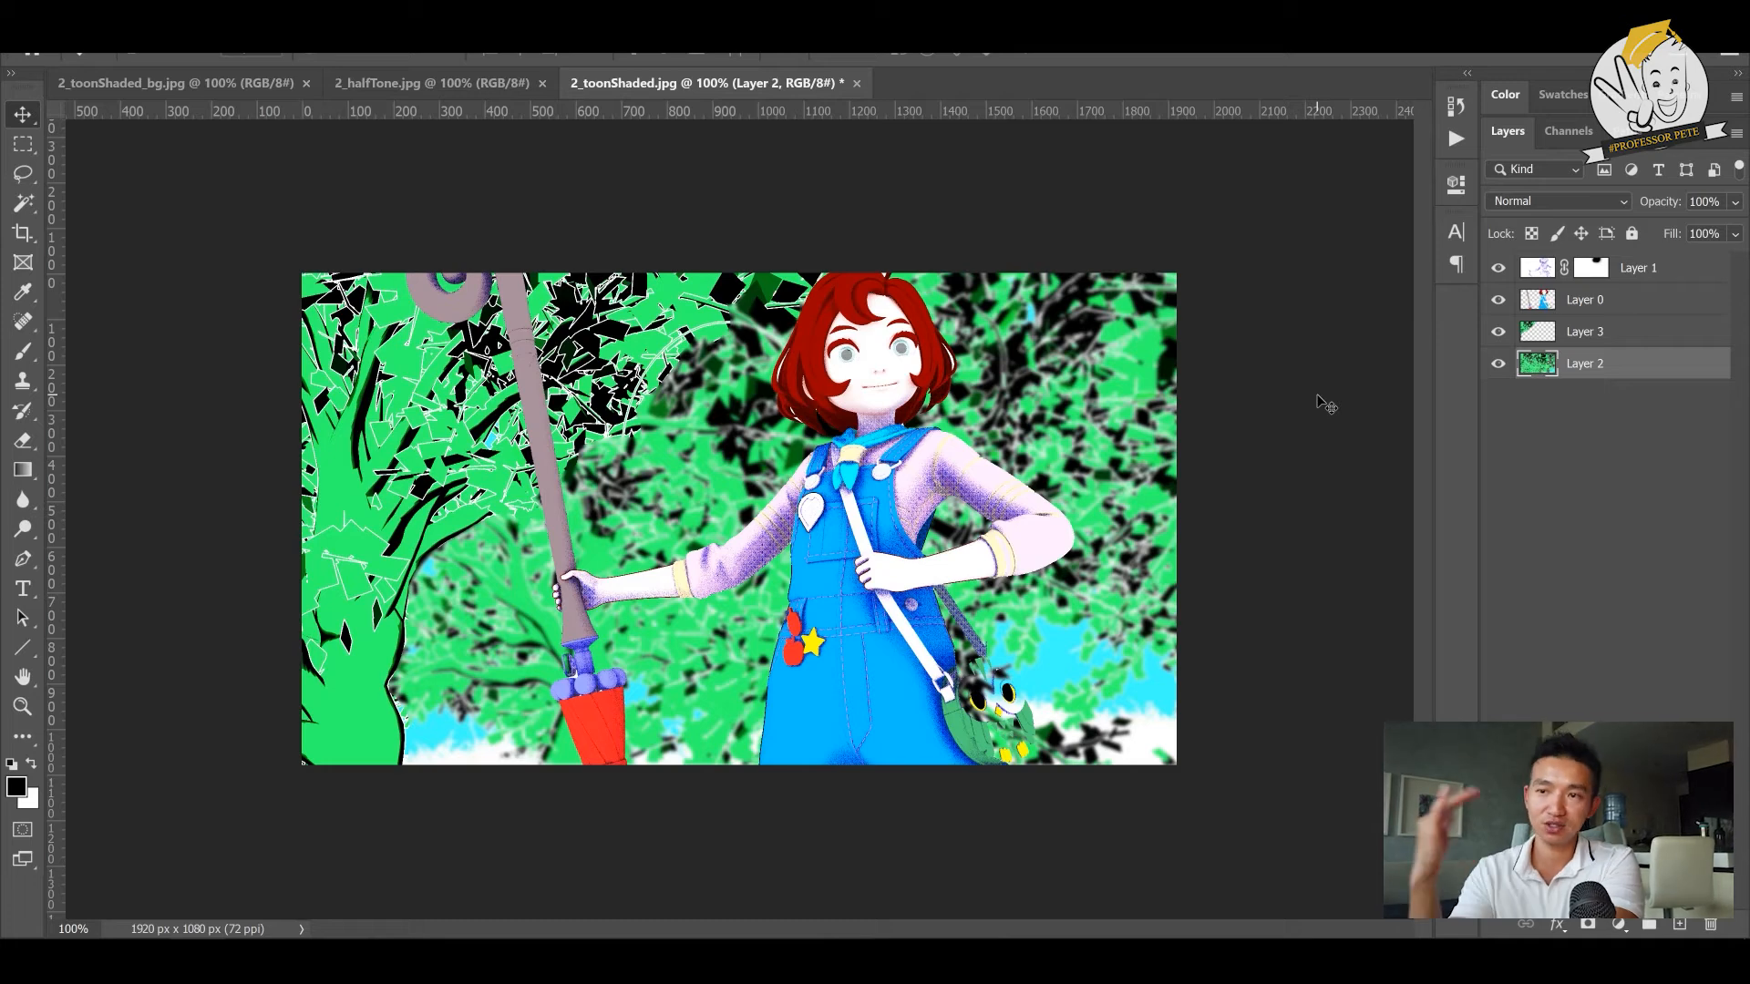
# - Save the composite as a JPEG named 2_final
pyautogui.hotkey('ctrl', 'shift', 's')
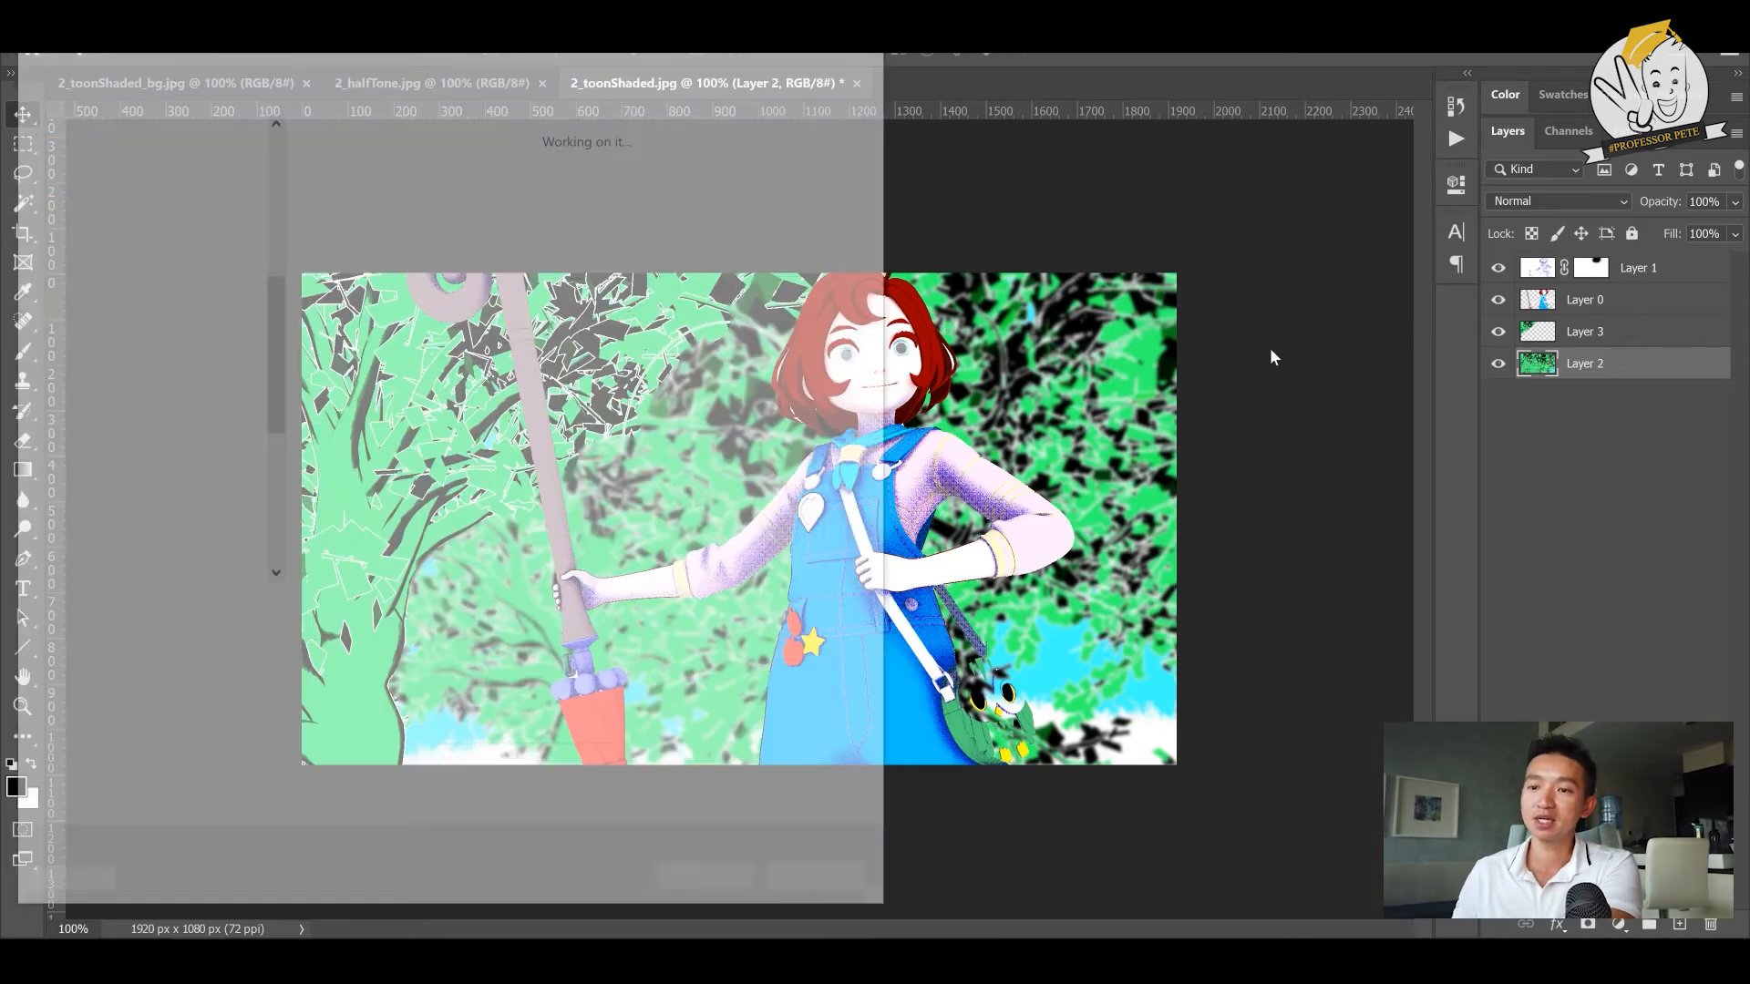
pyautogui.click(345, 637)
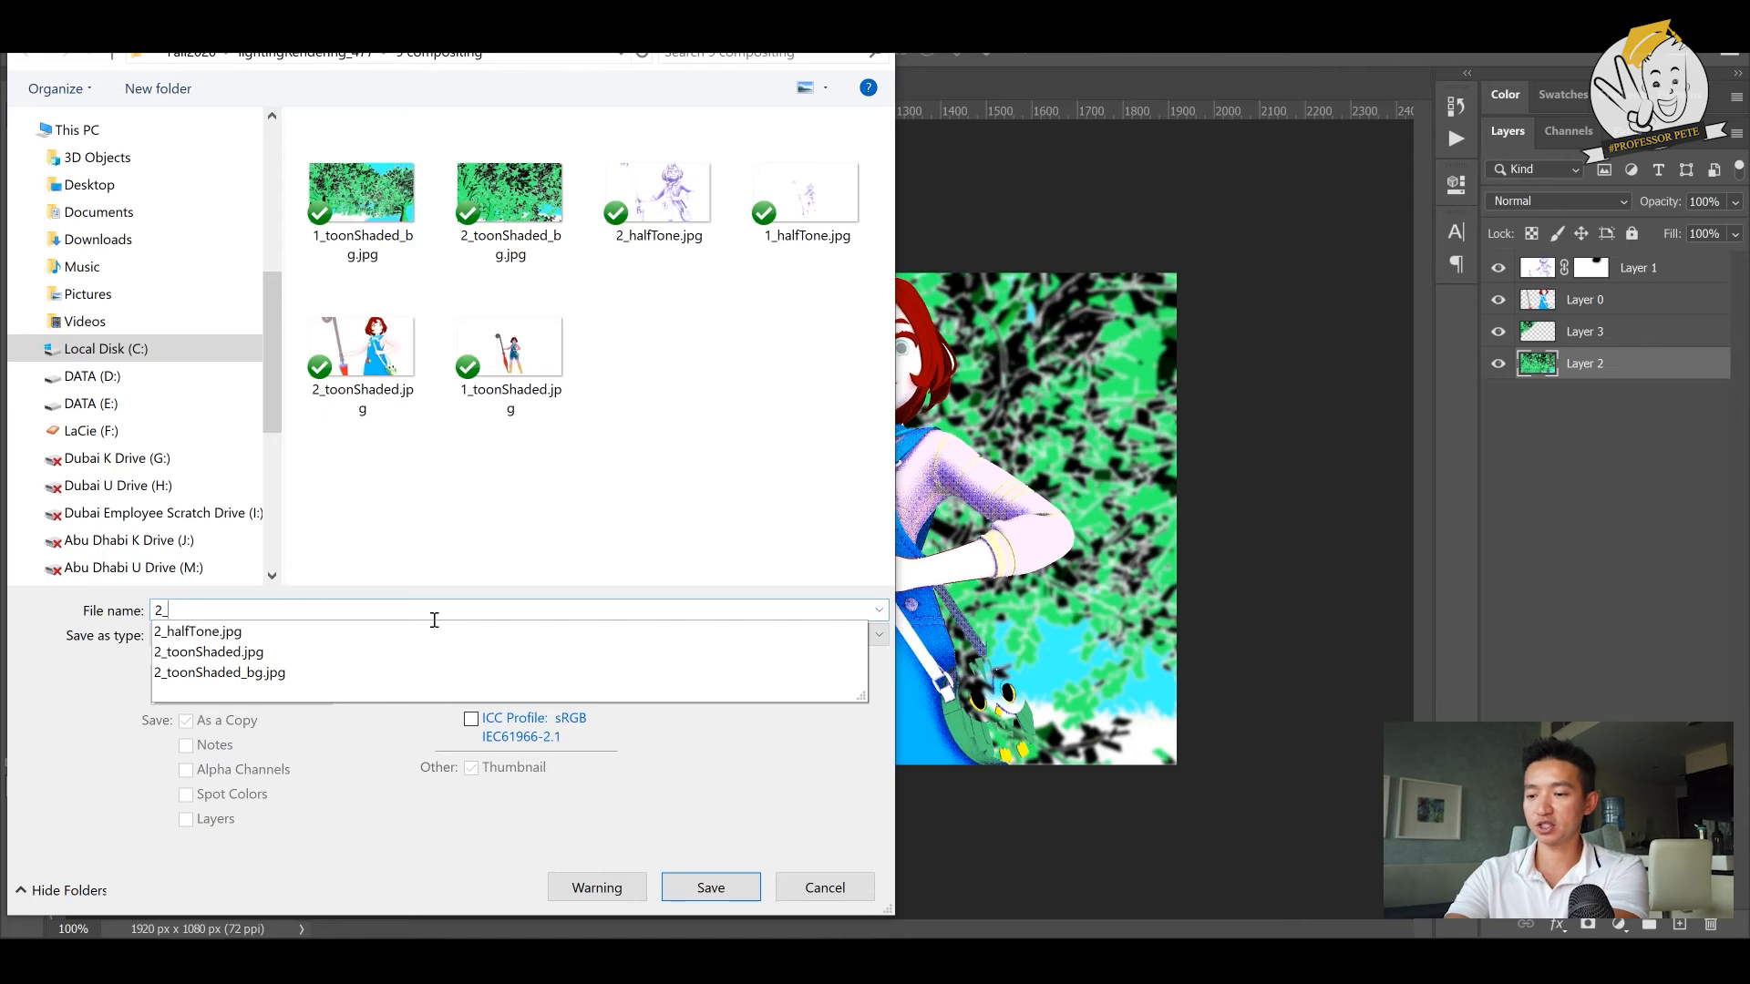
pyautogui.write('final')
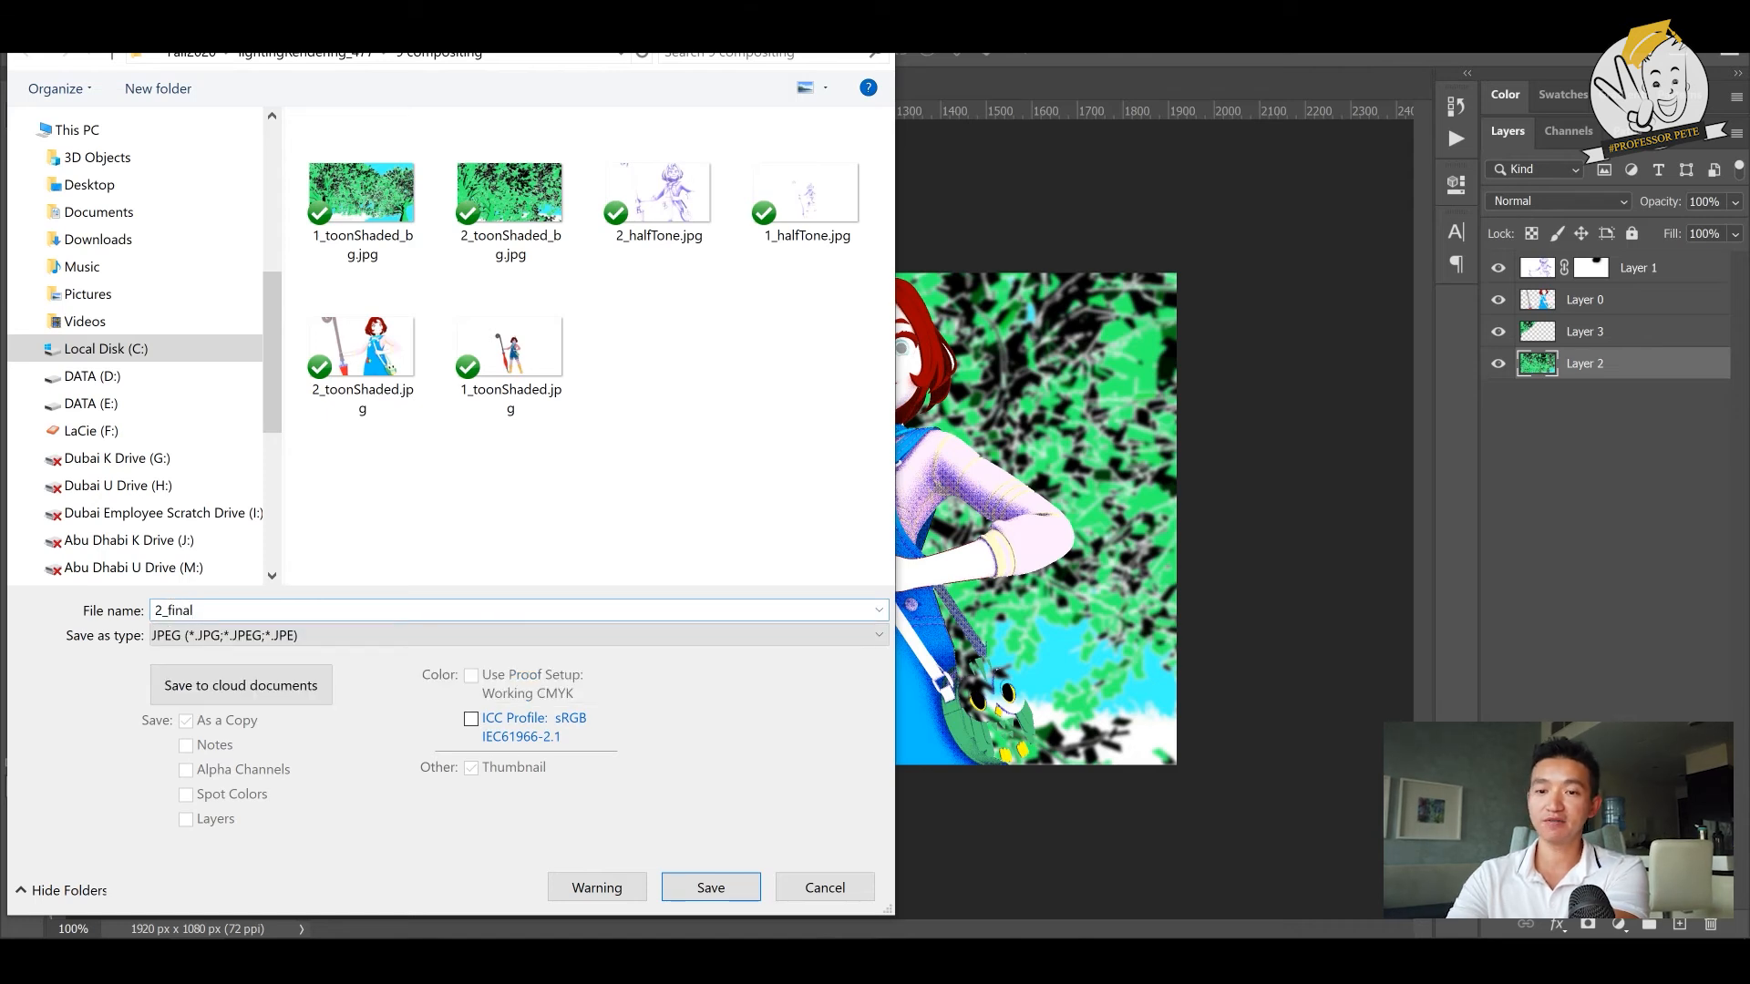